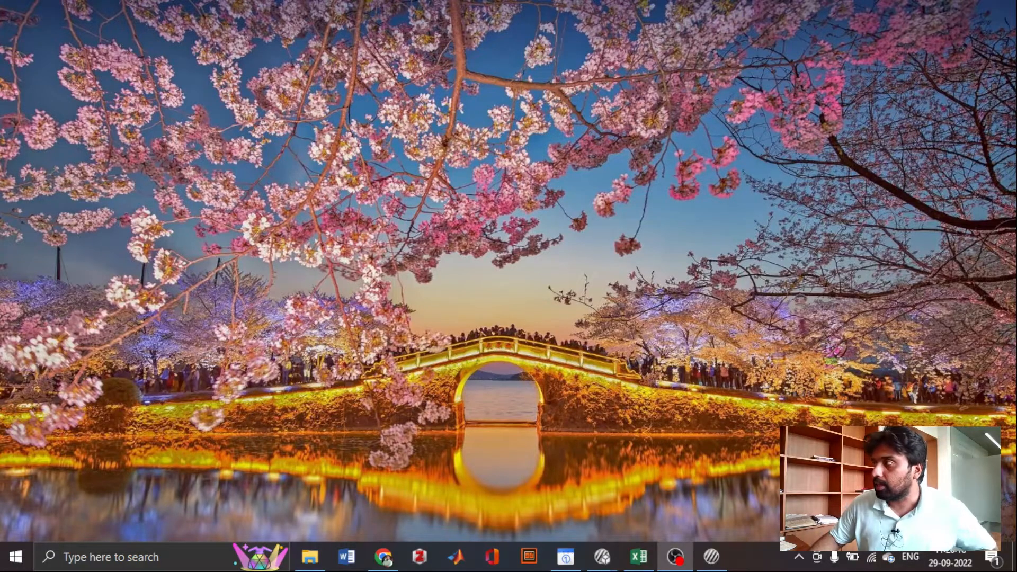
# - Demonstrate the finished four-bar task in its window by answering trials with 2, 1 and 3, and quit the run
pyautogui.moveTo(1016, 233); pyautogui.dragTo(181, 50)
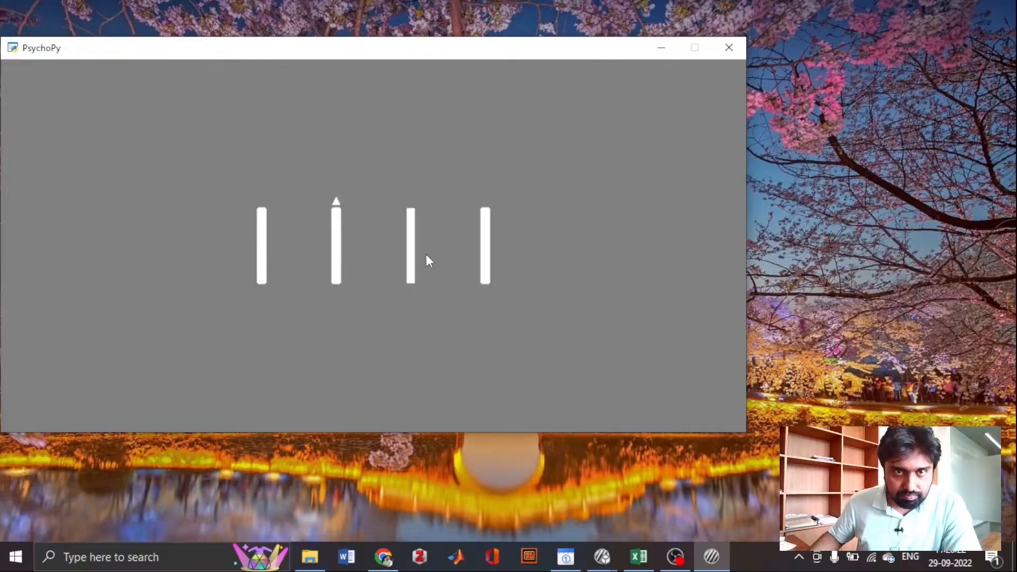
pyautogui.moveTo(380, 56); pyautogui.dragTo(506, 74)
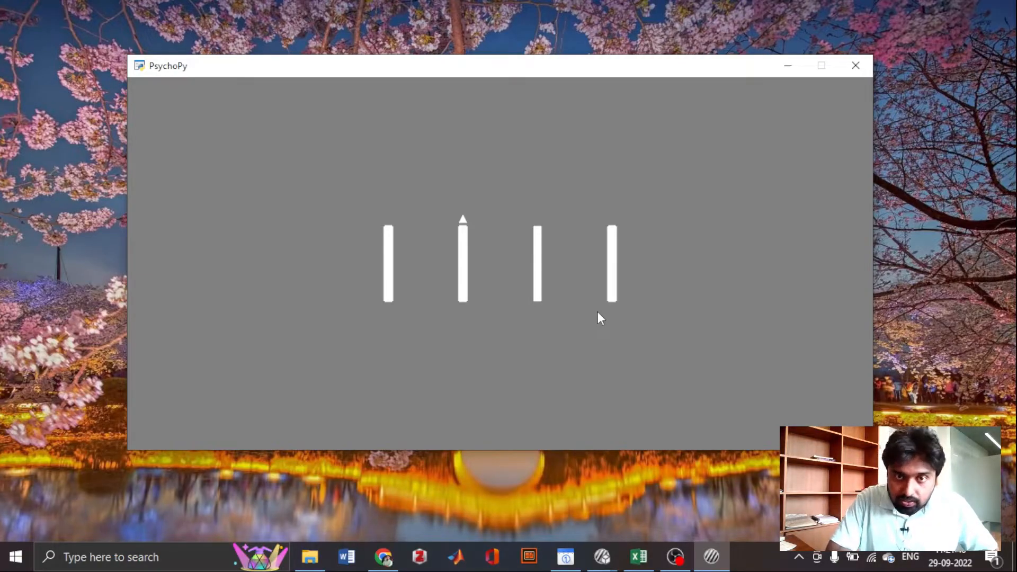
pyautogui.press('2')
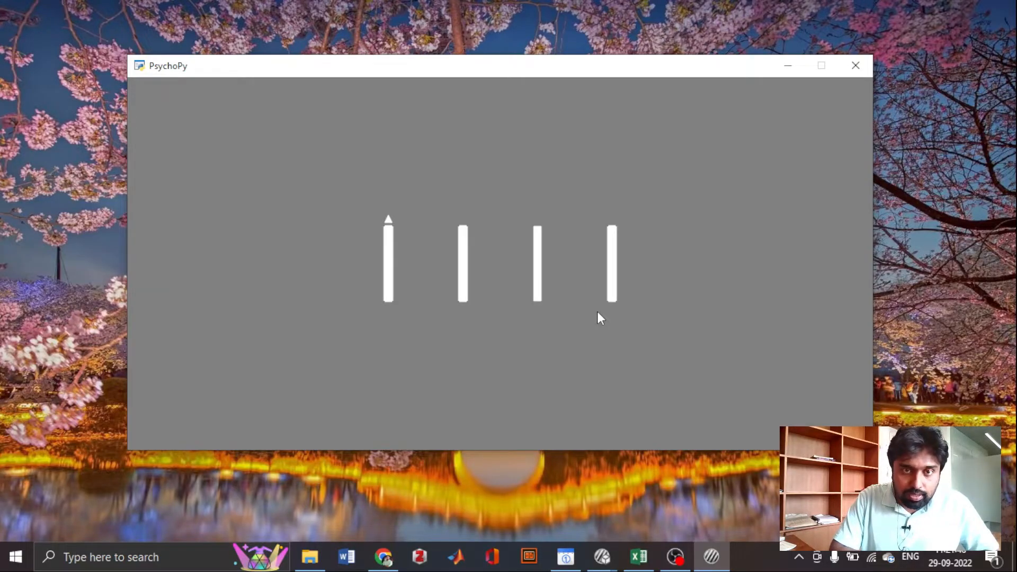
pyautogui.press('1')
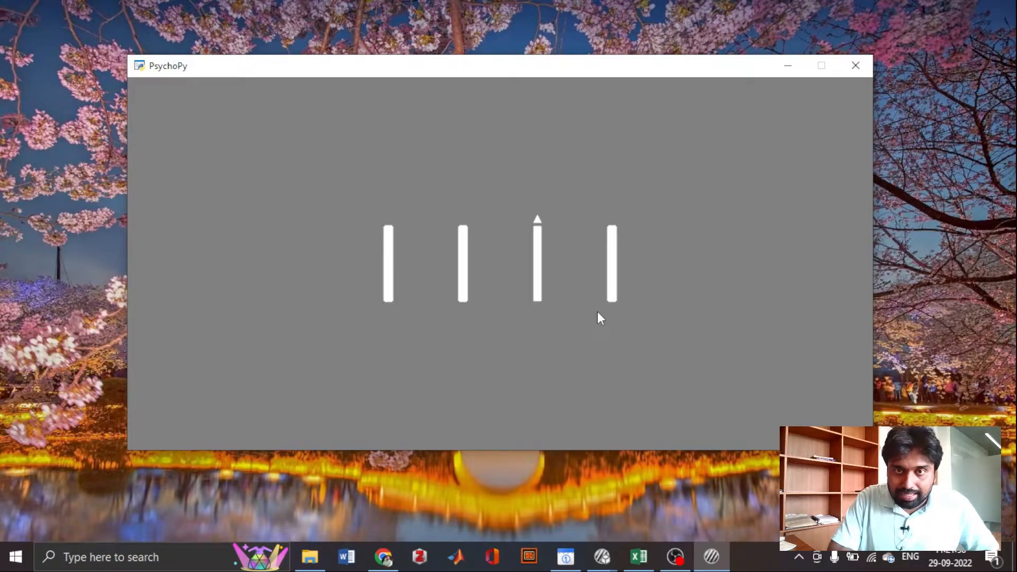
pyautogui.press('3')
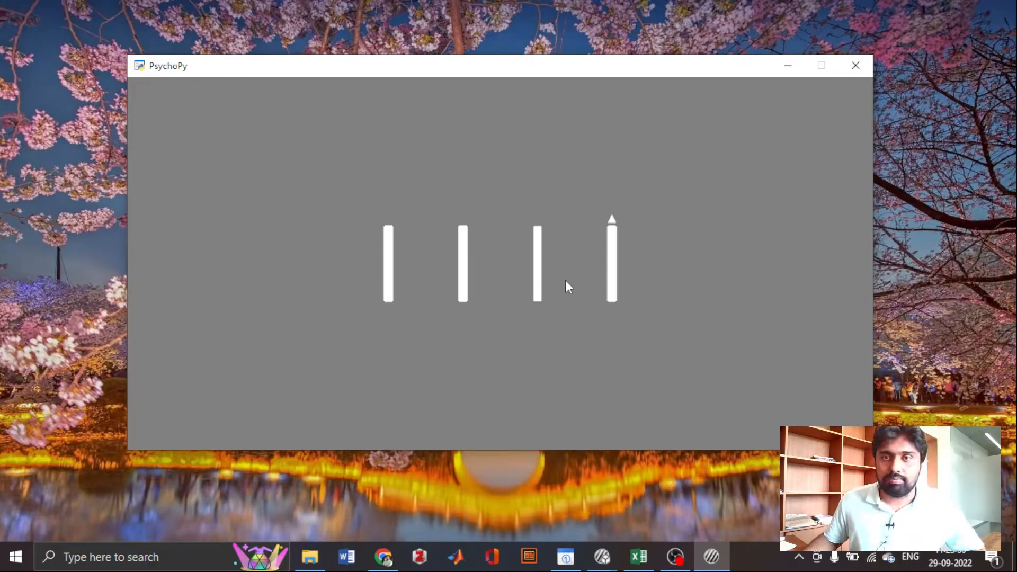
pyautogui.press('Escape')
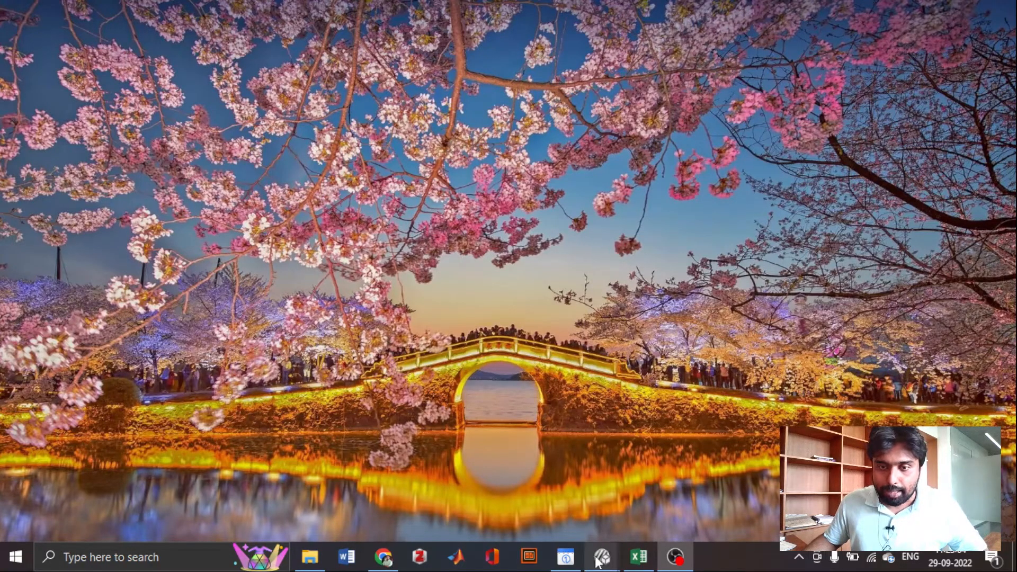
# - Switch to PsychoPy Builder and add a polygon component named fixation to the trial routine
pyautogui.moveTo(602, 556)
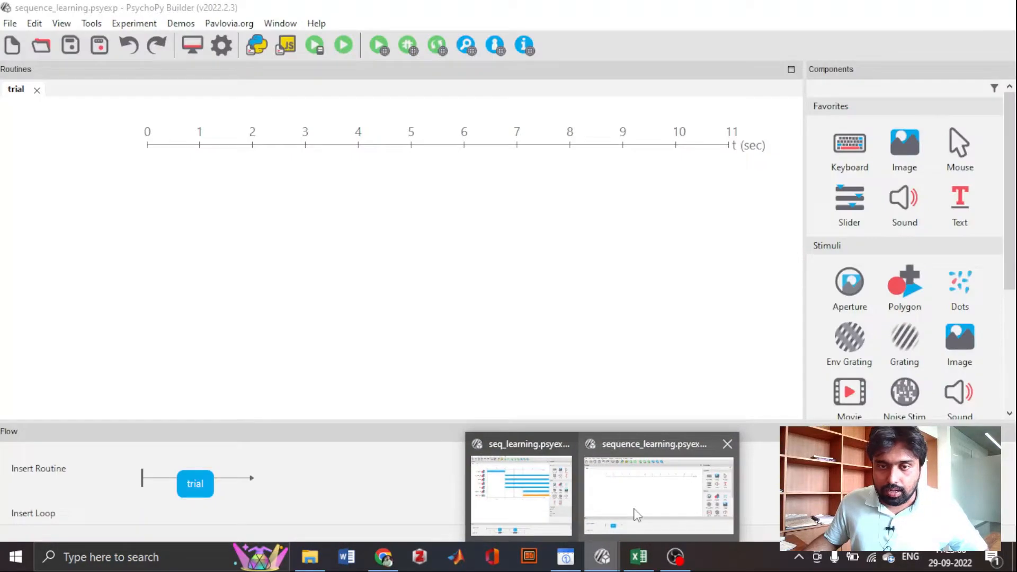
pyautogui.click(636, 513)
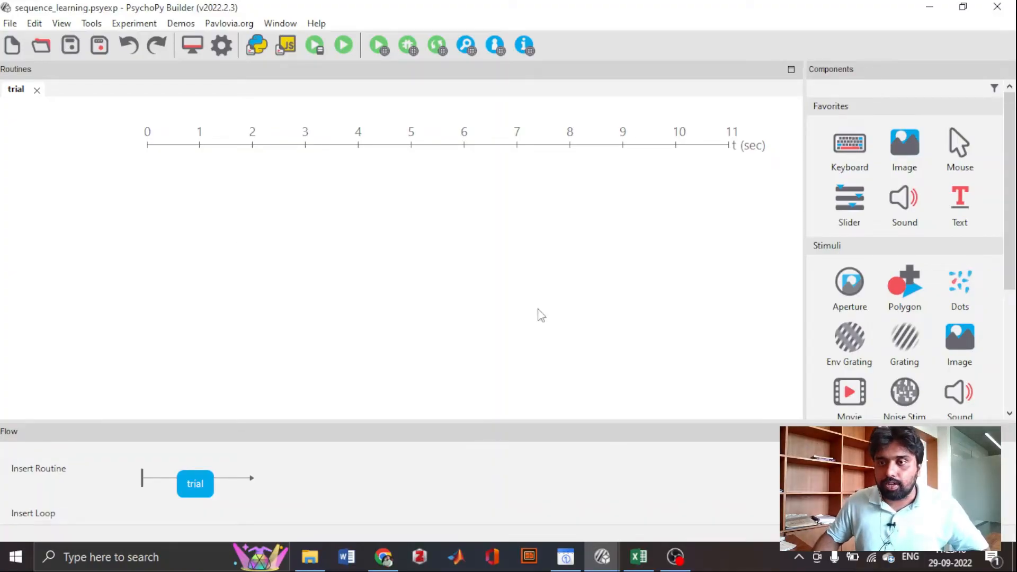
pyautogui.click(904, 302)
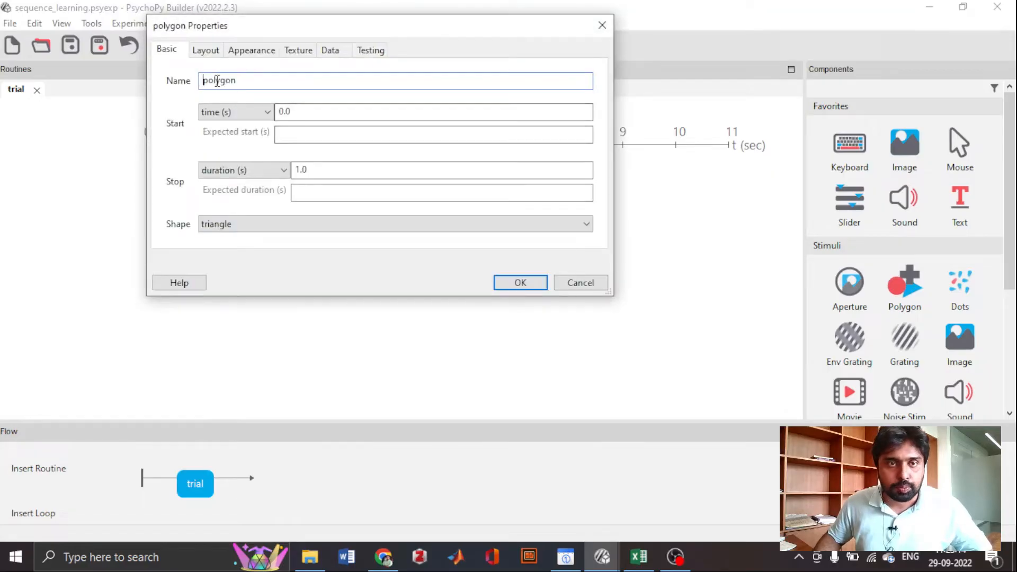
pyautogui.doubleClick(256, 82)
pyautogui.write('fi')
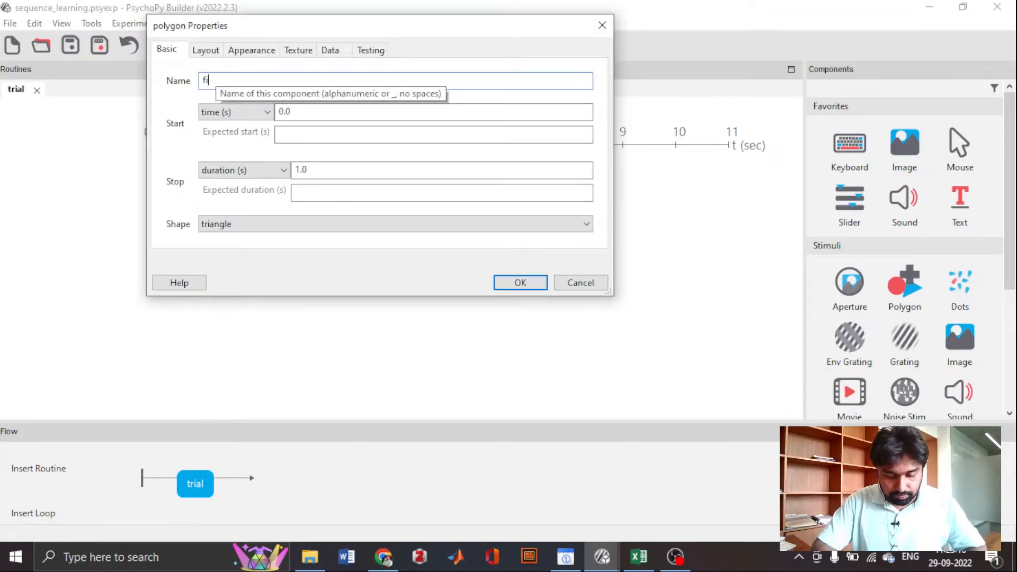
pyautogui.write('xatiobn')
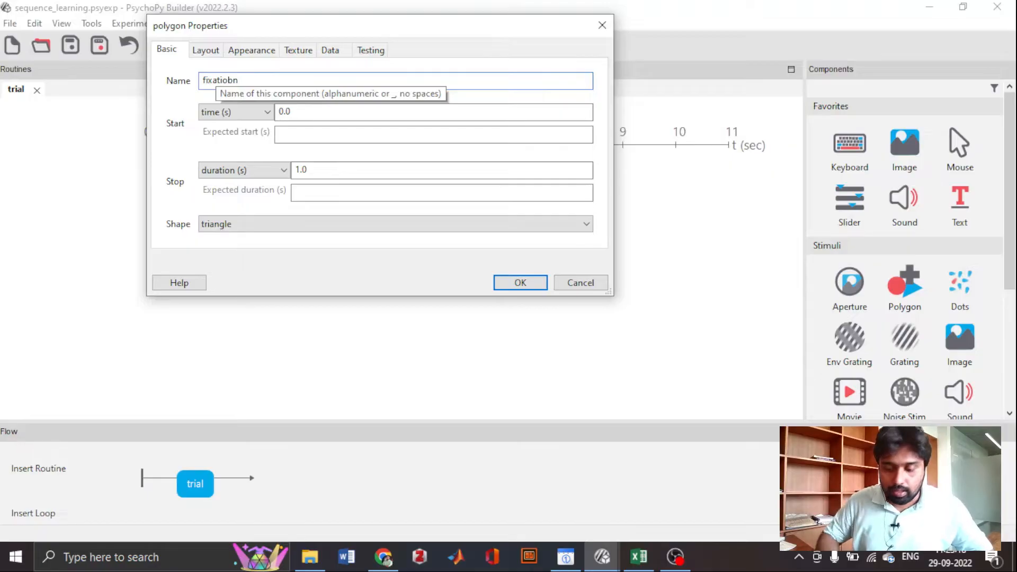
pyautogui.press('BackSpace')
pyautogui.press('BackSpace')
pyautogui.write('n')
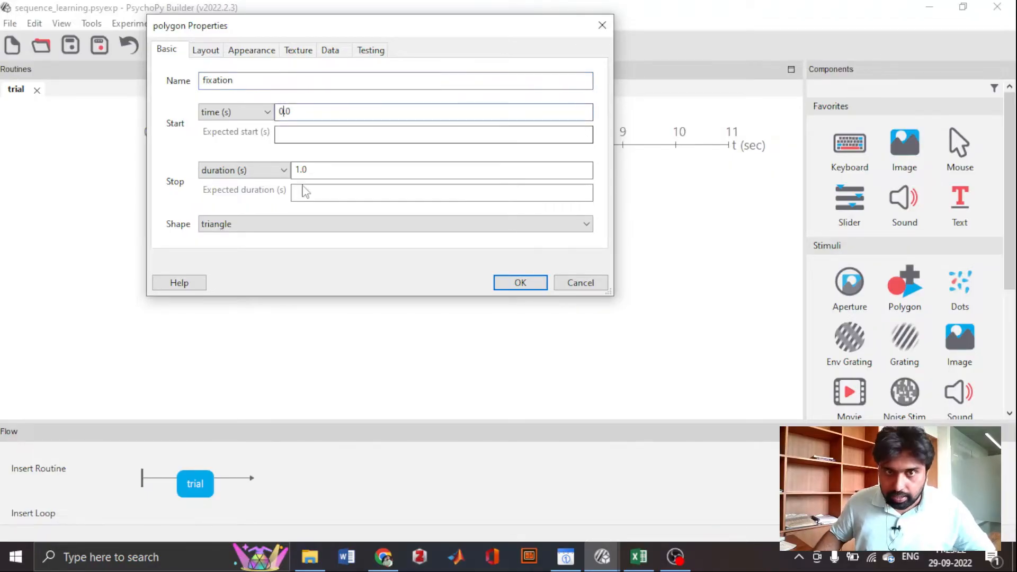
# - Set the fixation component's shape to cross and its spatial units to pix
pyautogui.click(308, 169)
pyautogui.click(291, 229)
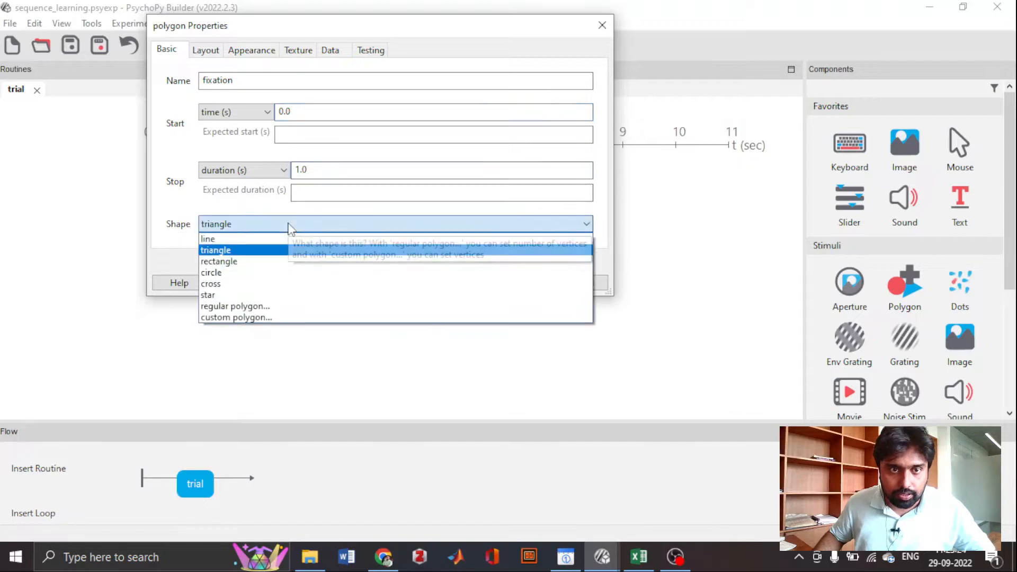
pyautogui.click(277, 284)
pyautogui.click(203, 54)
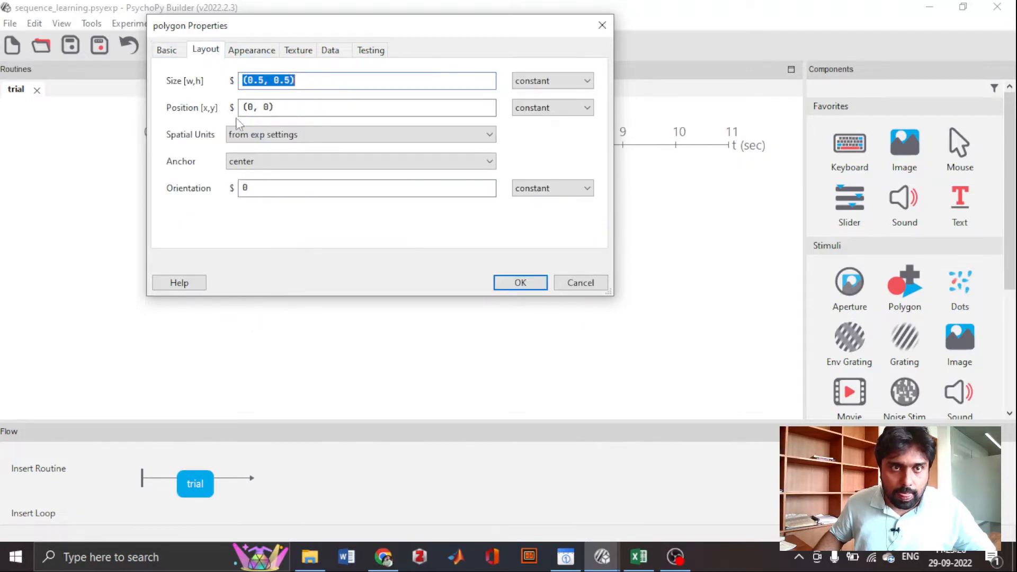
pyautogui.click(245, 136)
pyautogui.click(244, 183)
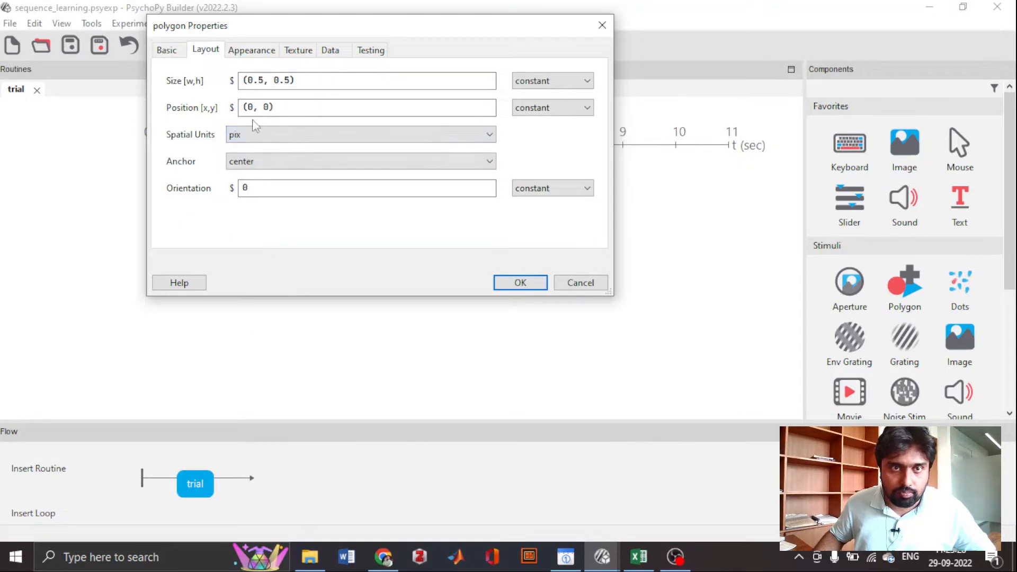
# - Set the fixation cross's size to (10, 10) and accept the component
pyautogui.click(258, 80)
pyautogui.press('BackSpace')
pyautogui.press('BackSpace')
pyautogui.press('BackSpace')
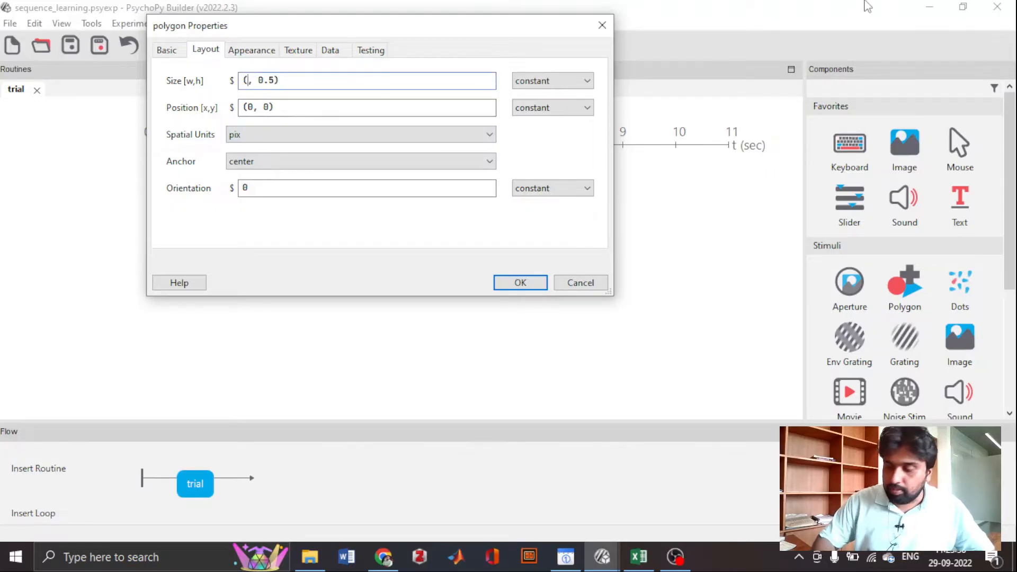
pyautogui.write('10')
pyautogui.press('Right')
pyautogui.press('Right')
pyautogui.press('Right')
pyautogui.press('BackSpace')
pyautogui.press('BackSpace')
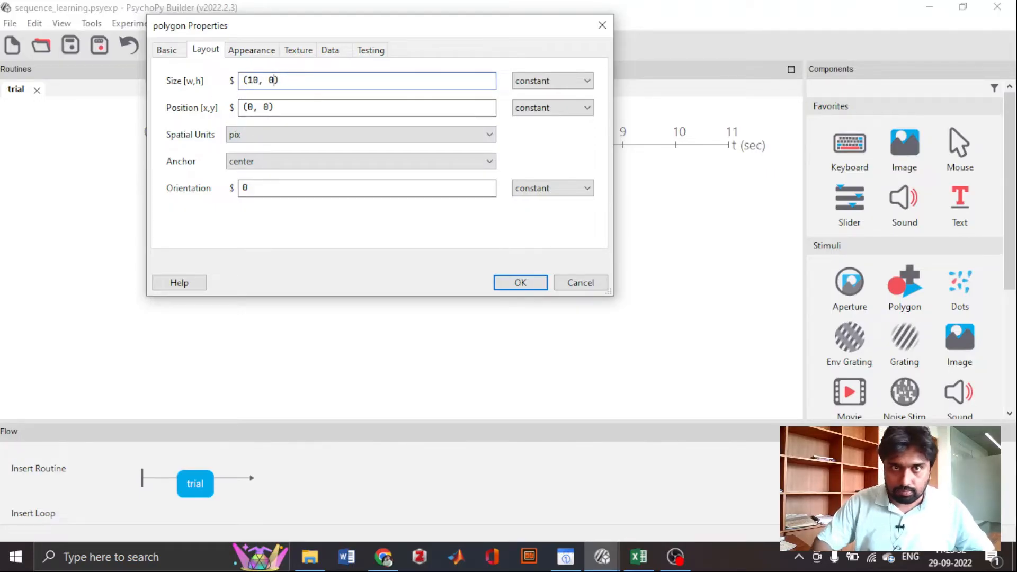
pyautogui.press('BackSpace')
pyautogui.write('10')
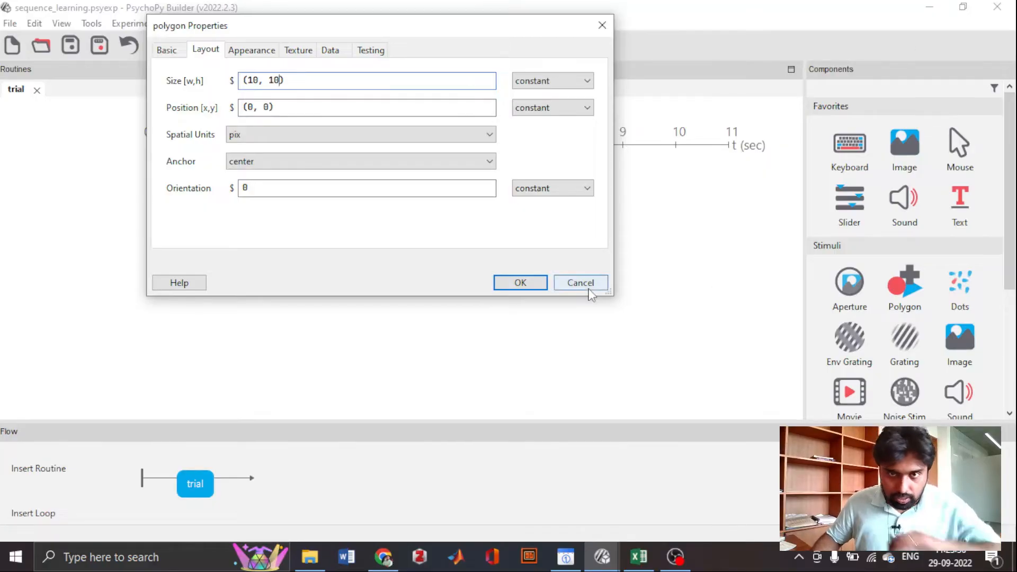
pyautogui.click(520, 283)
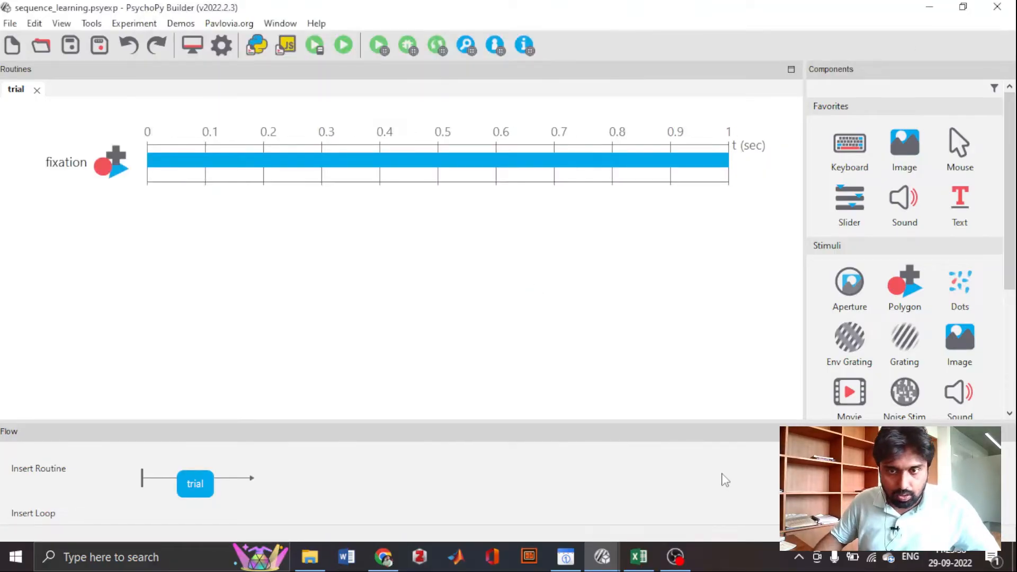
pyautogui.click(688, 563)
pyautogui.click(688, 564)
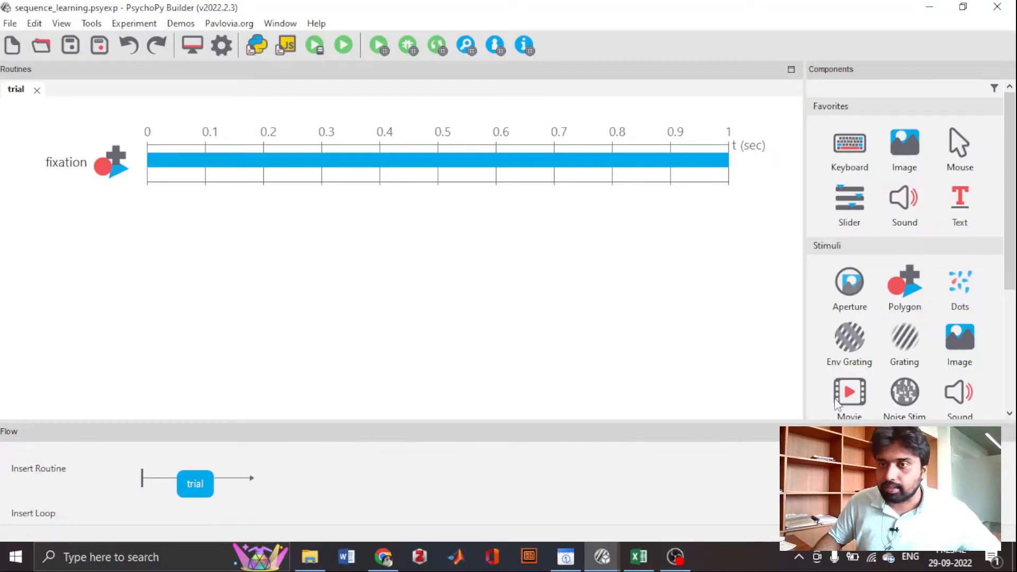
# - Add a second polygon component to the trial routine with a start time of 1.0 s
pyautogui.click(912, 301)
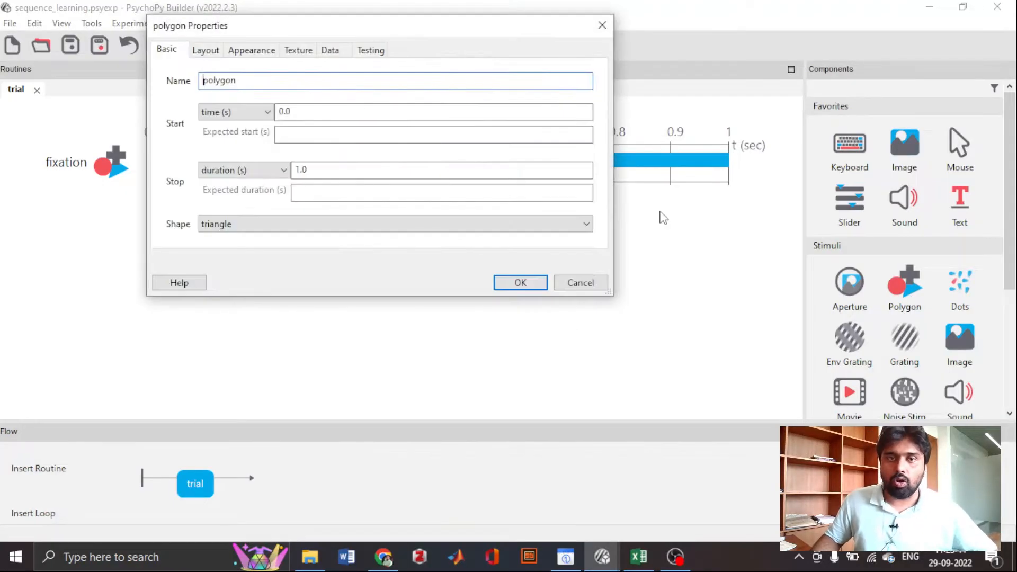
pyautogui.click(282, 111)
pyautogui.press('BackSpace')
pyautogui.write('1')
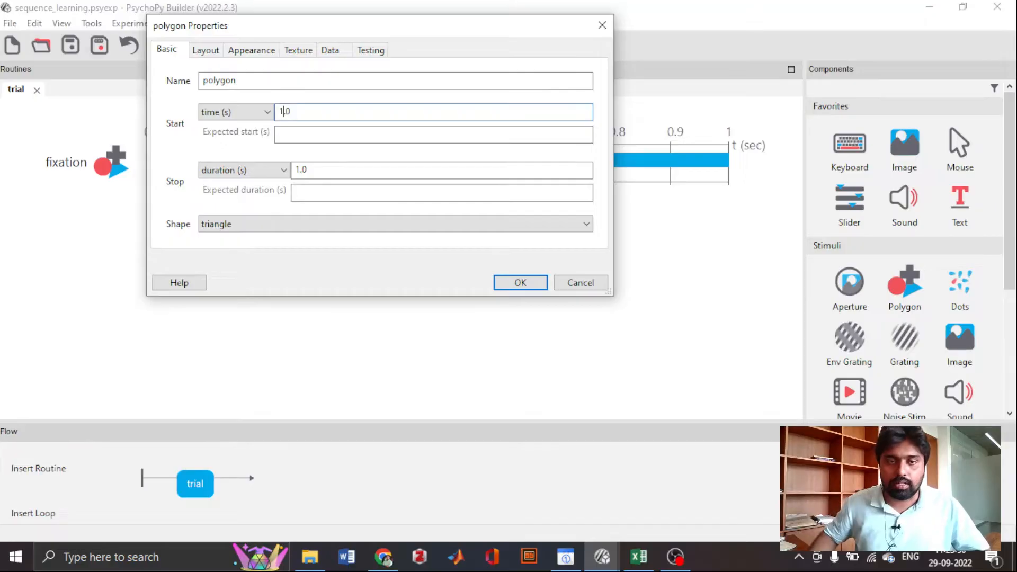
# - Clear the second polygon's stop duration and set its shape to rectangle
pyautogui.click(487, 169)
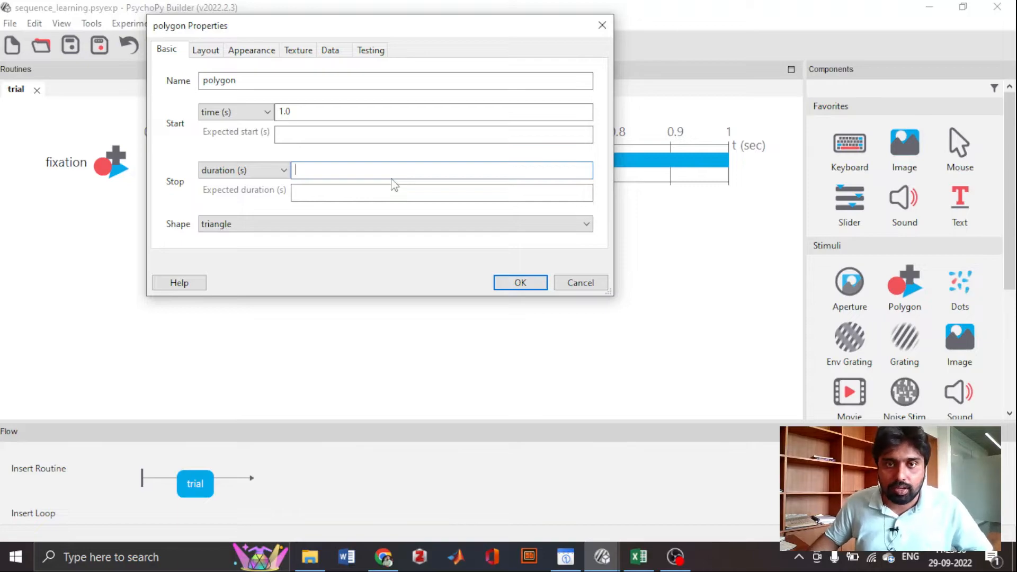
pyautogui.click(356, 226)
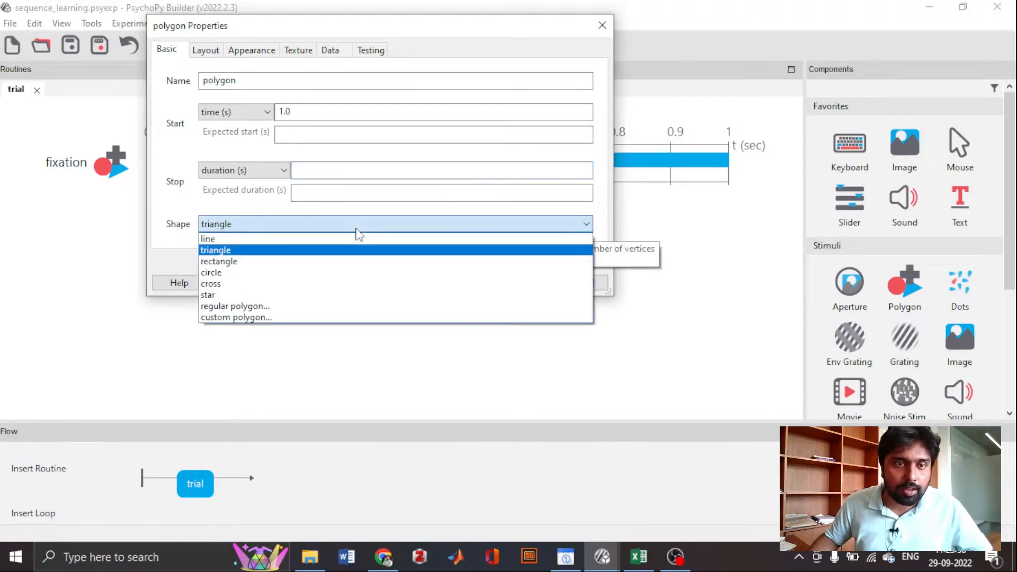
pyautogui.click(330, 262)
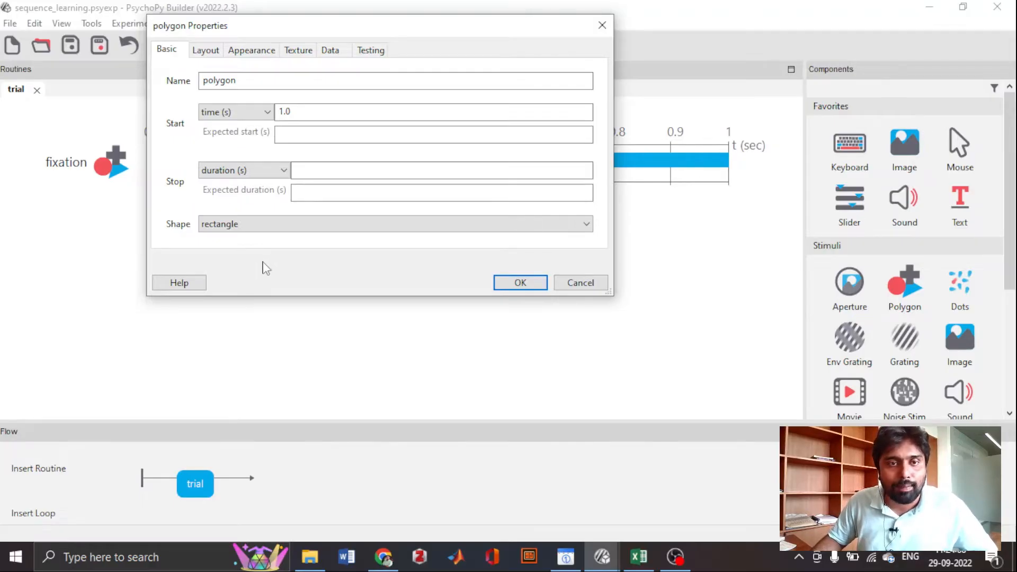
# - Set the rectangle's spatial units to pix and its orientation to 90
pyautogui.click(211, 57)
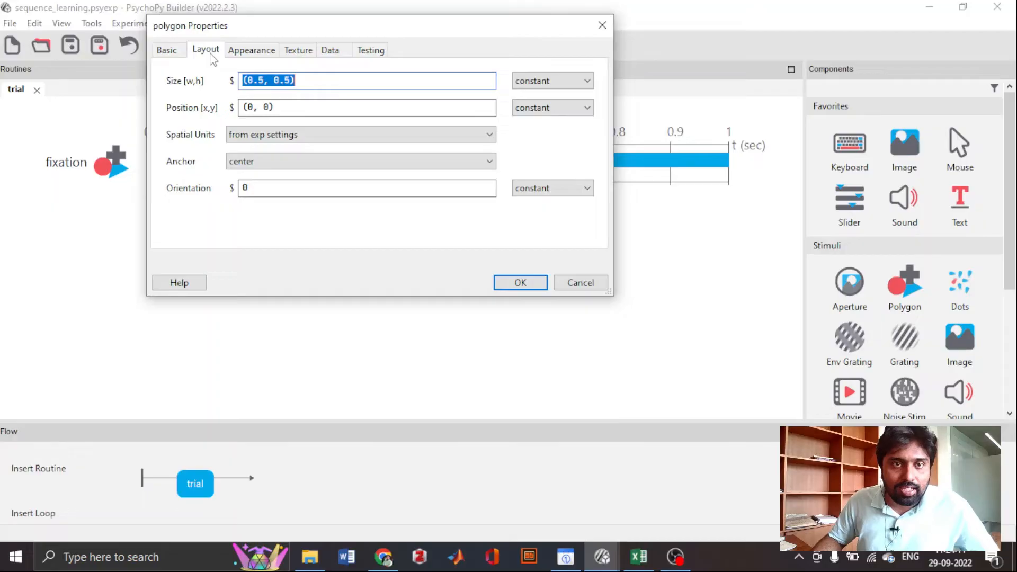
pyautogui.click(240, 137)
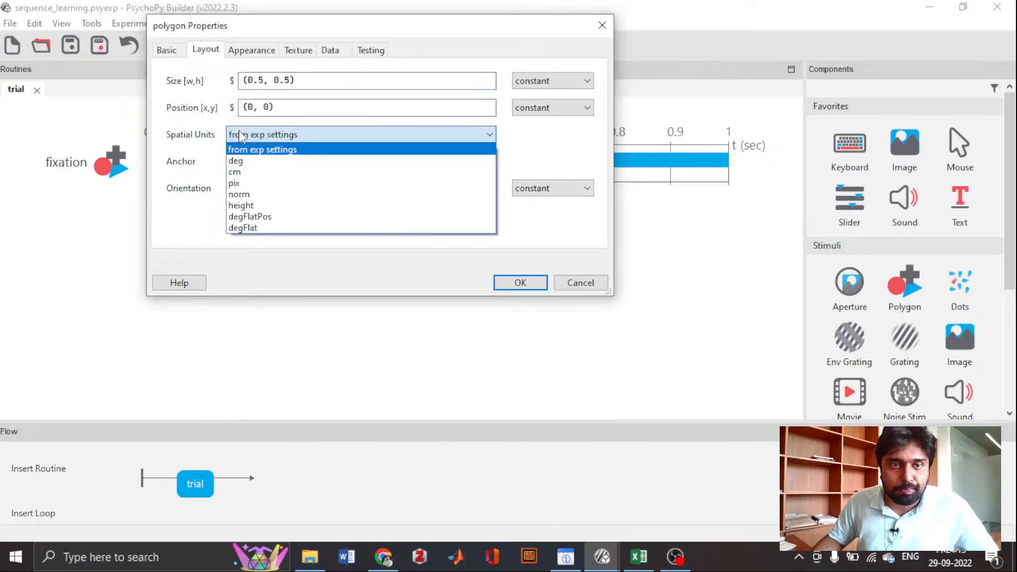
pyautogui.click(241, 186)
pyautogui.click(258, 189)
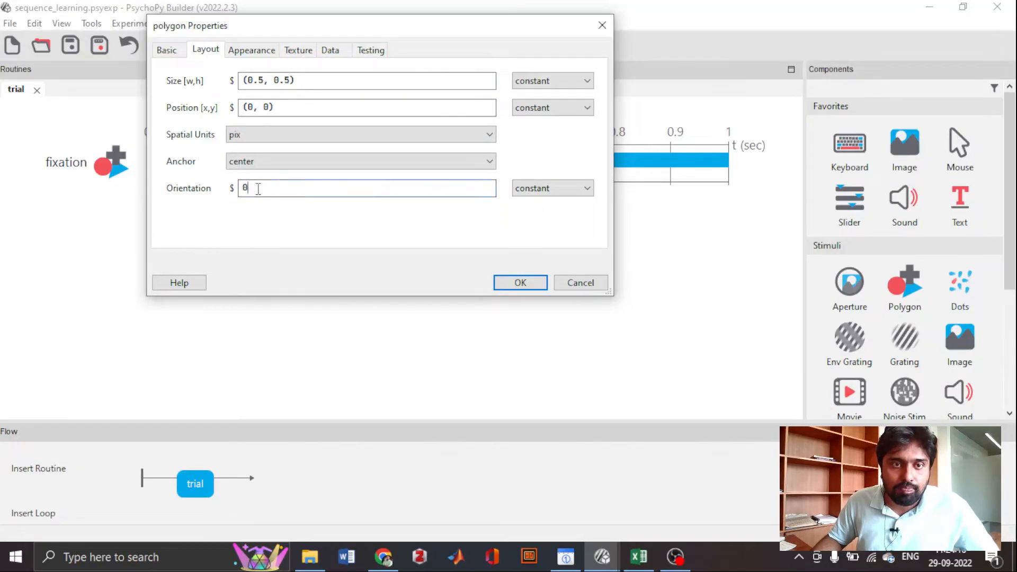
pyautogui.write('90')
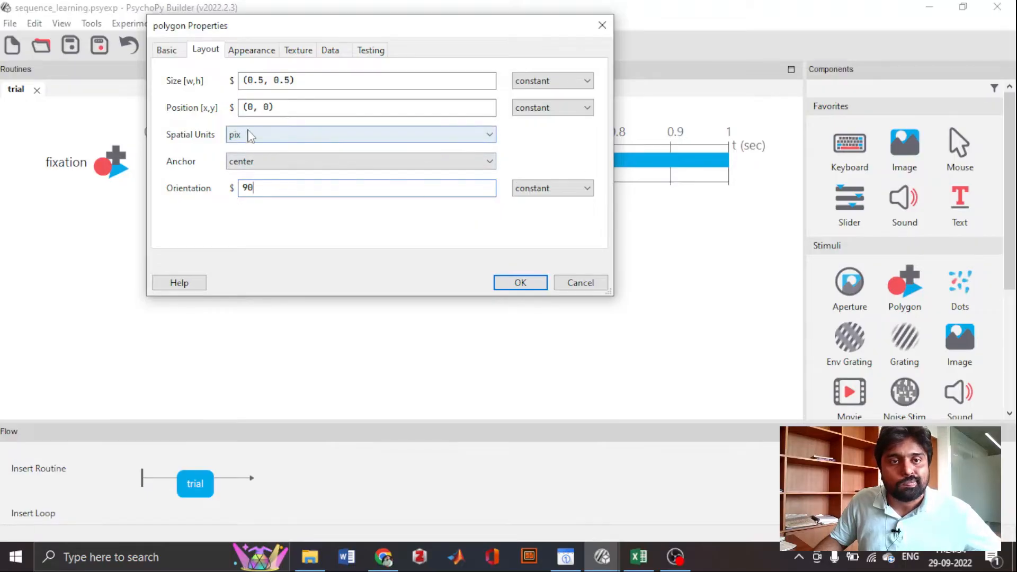
# - Set the rectangle's size to (100, 10)
pyautogui.click(262, 81)
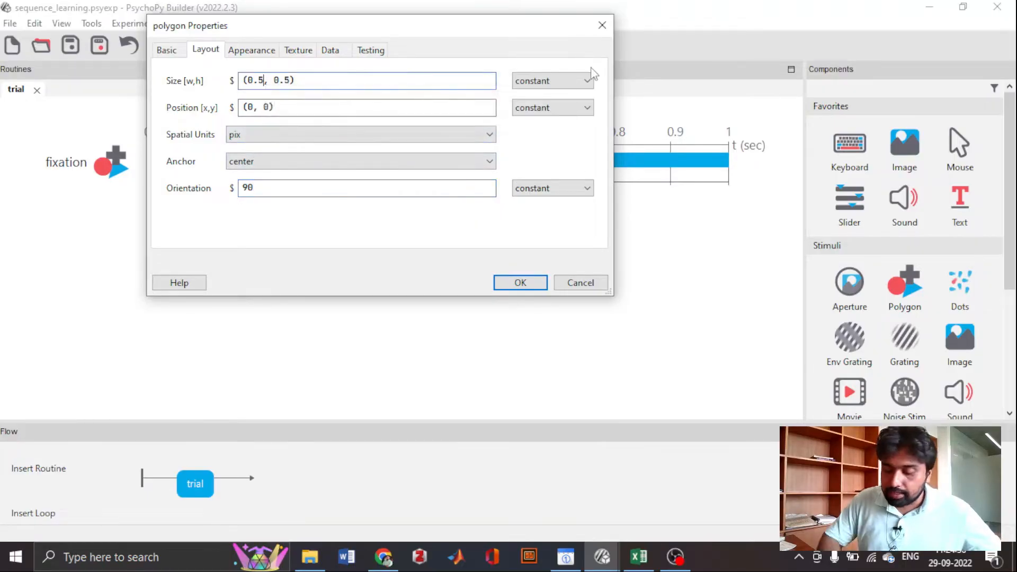
pyautogui.press('BackSpace')
pyautogui.press('BackSpace')
pyautogui.press('BackSpace')
pyautogui.write('100')
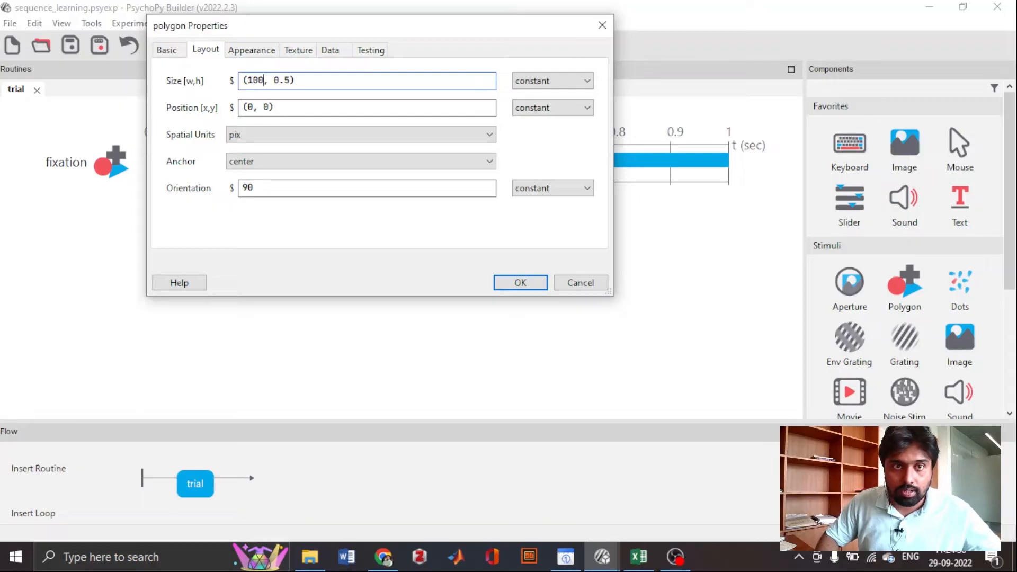
pyautogui.press('BackSpace')
pyautogui.press('BackSpace')
pyautogui.press('BackSpace')
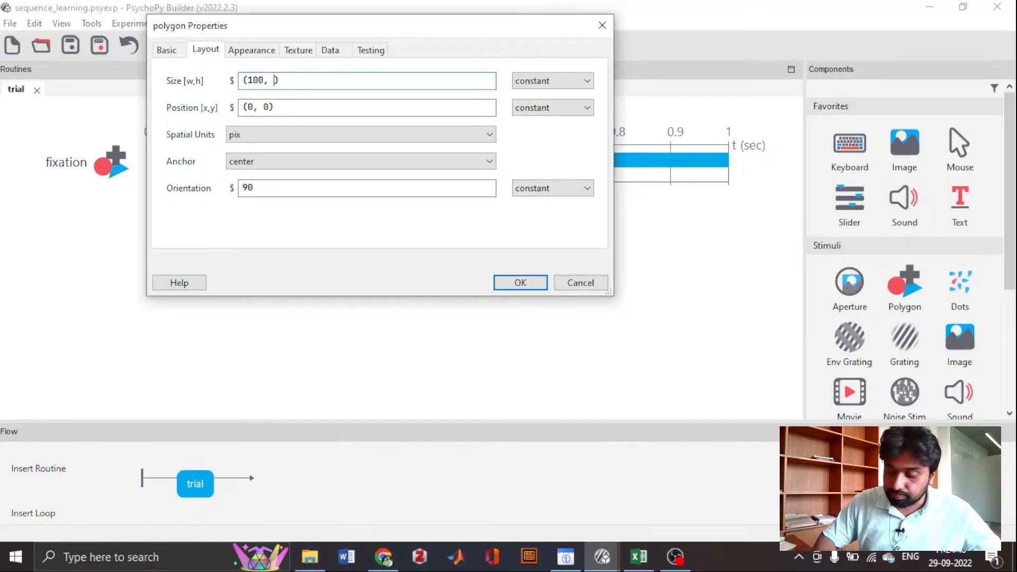
pyautogui.write('10')
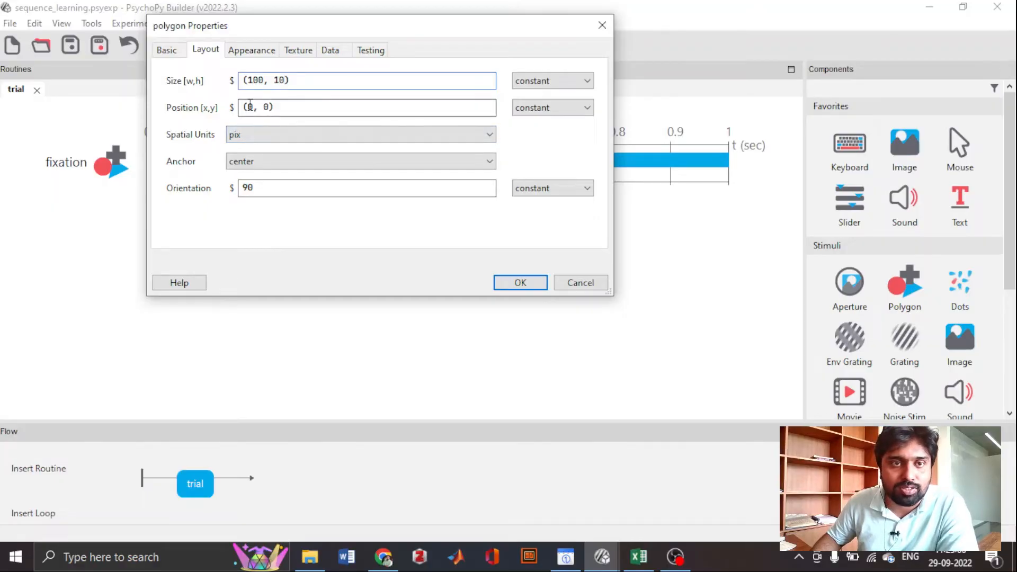
# - Set the rectangle's position to (-150, 0)
pyautogui.click(249, 108)
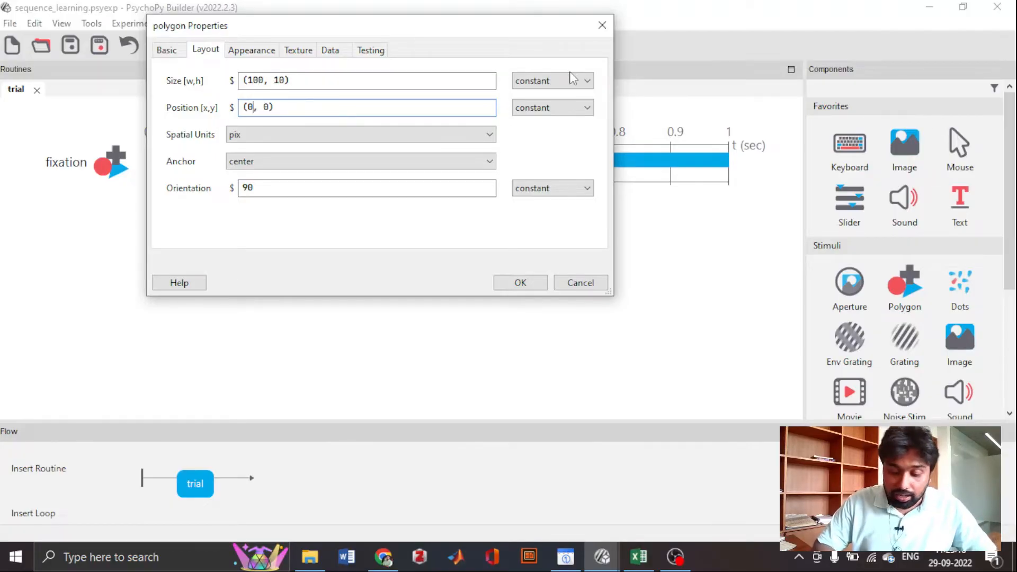
pyautogui.press('BackSpace')
pyautogui.write('-')
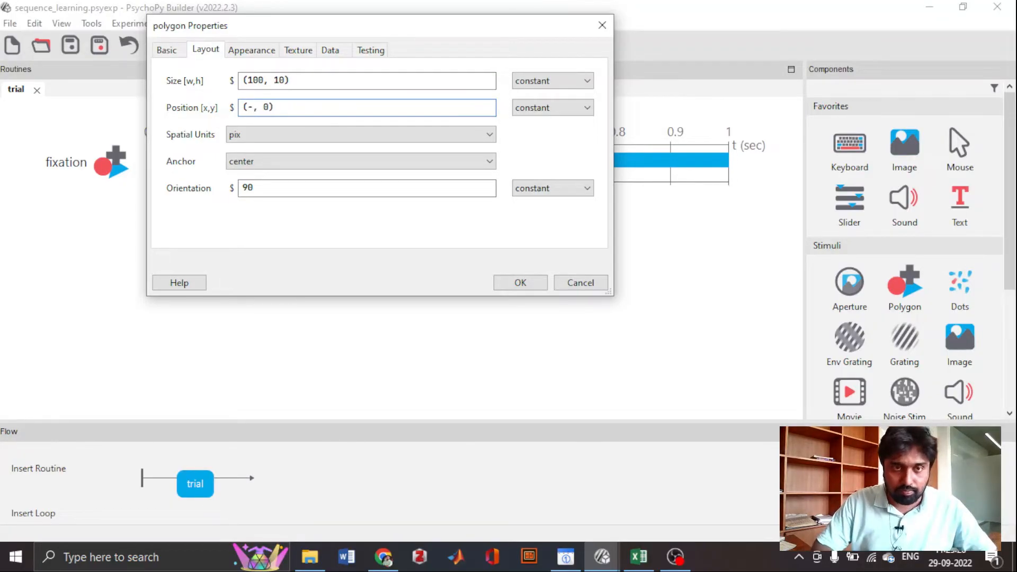
pyautogui.write('150')
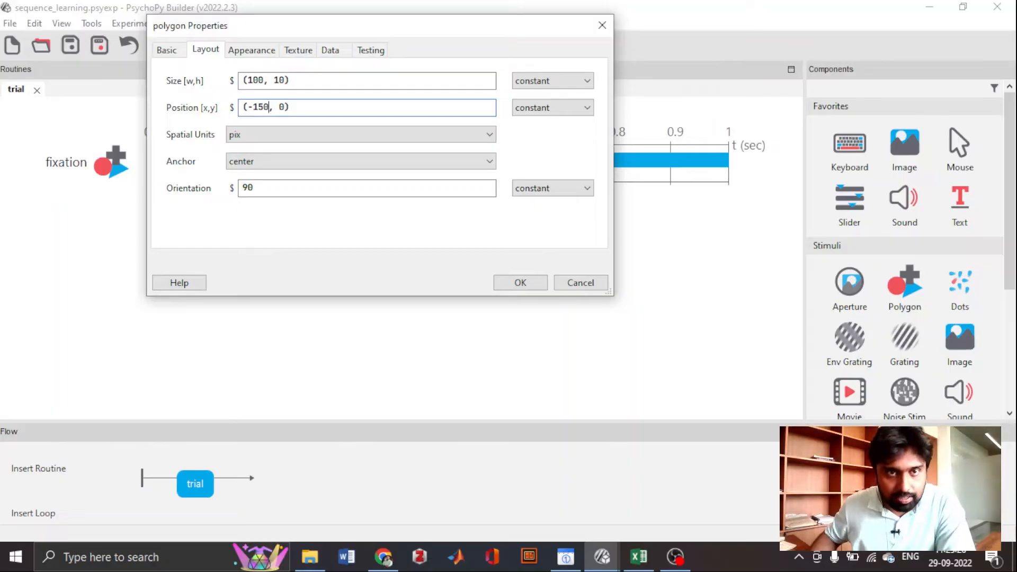
# - Set the rectangle's position to (-150, 60) and add the component to the trial routine
pyautogui.click(285, 107)
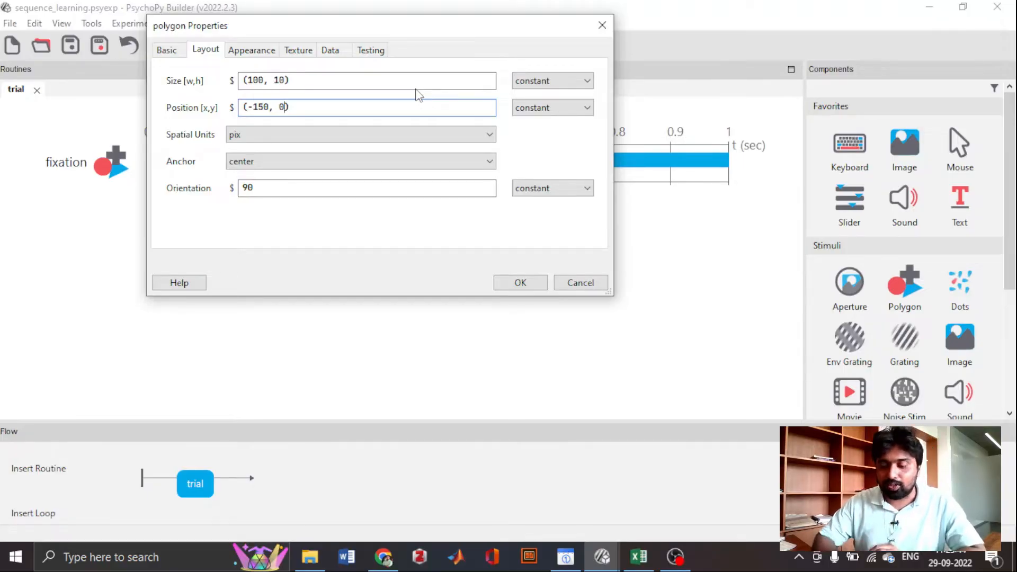
pyautogui.press('BackSpace')
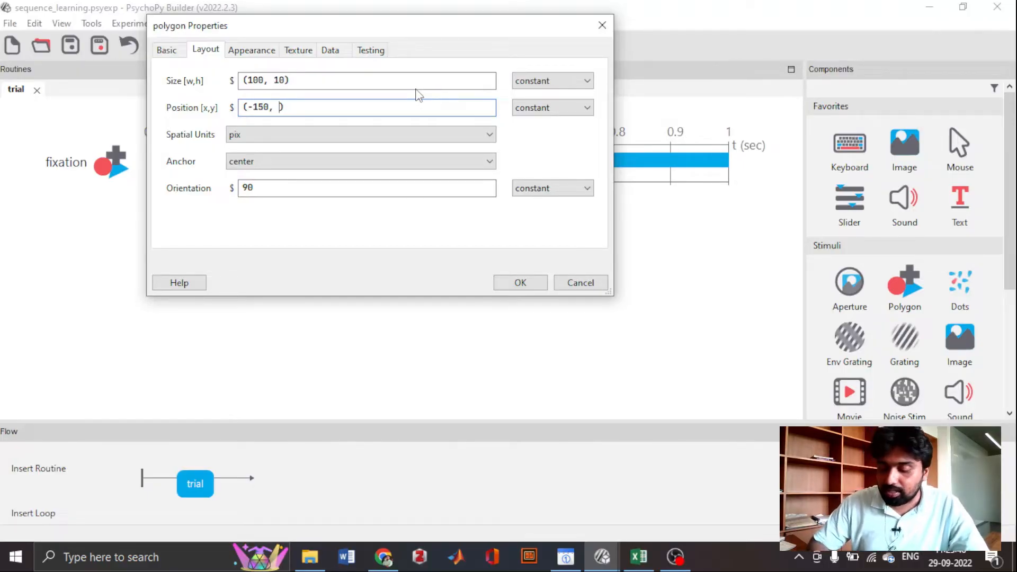
pyautogui.write('60')
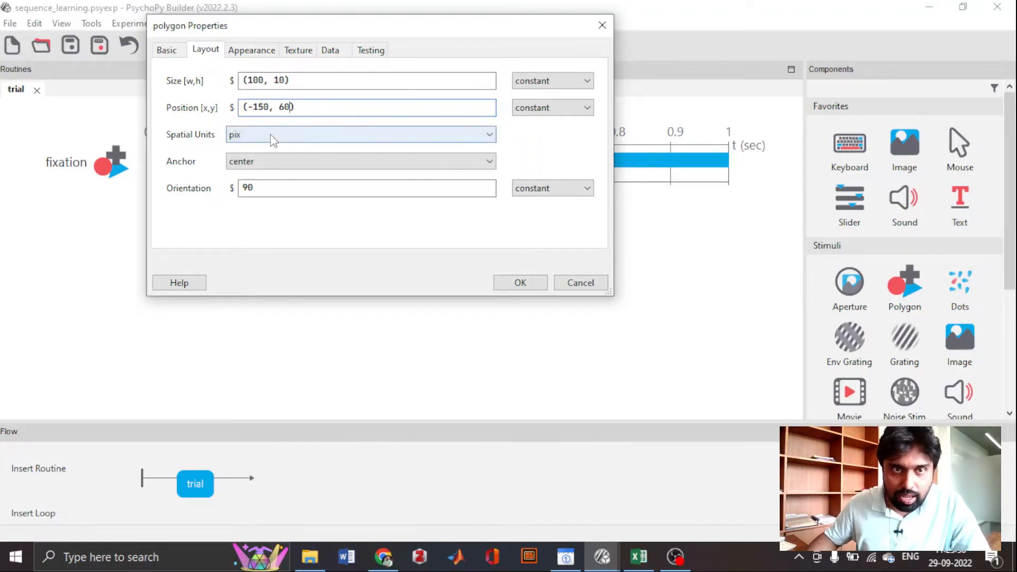
pyautogui.click(248, 53)
pyautogui.click(206, 51)
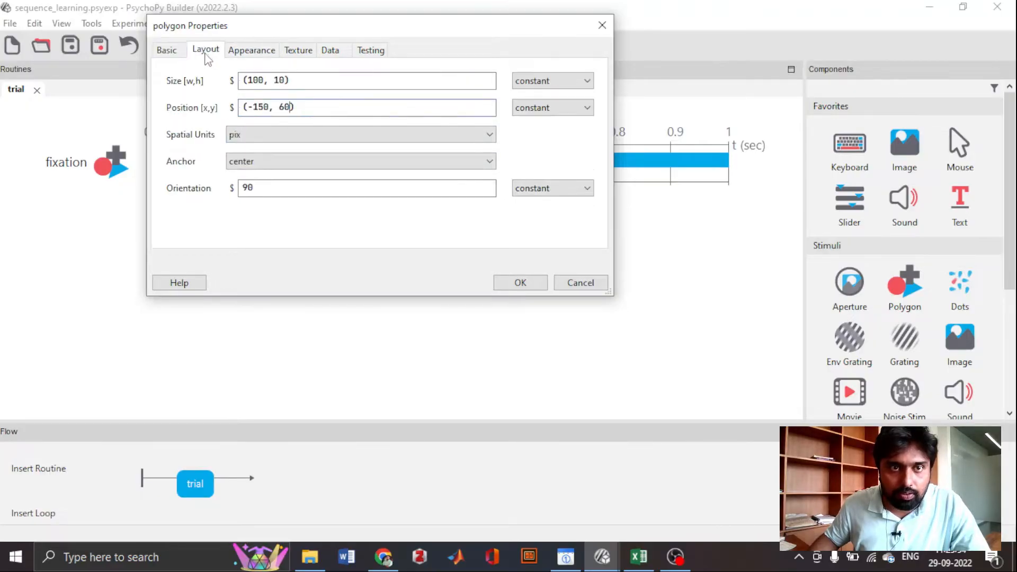
pyautogui.click(521, 283)
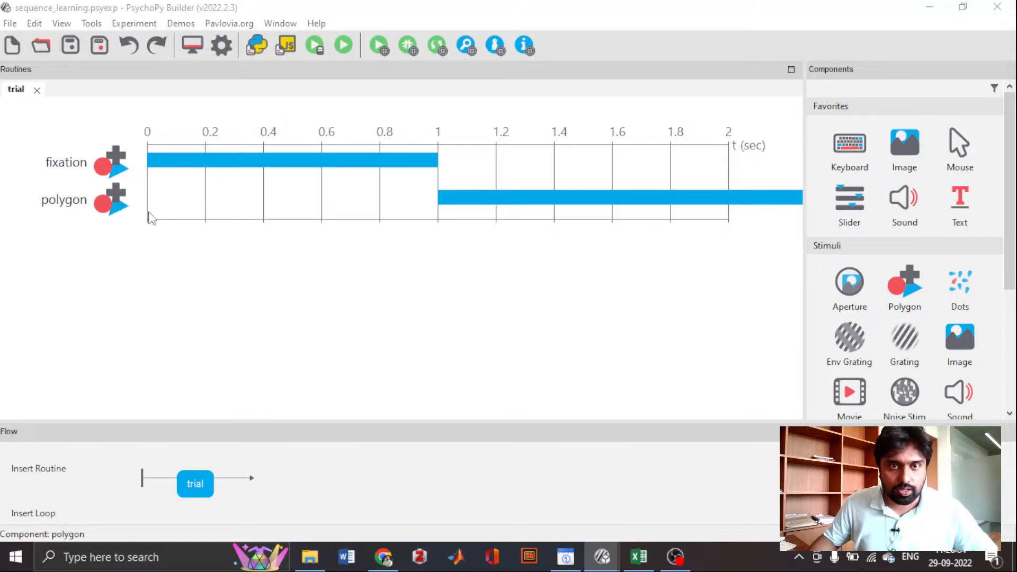
# - Reopen the polygon component and set its position to (-150, 0)
pyautogui.click(530, 203)
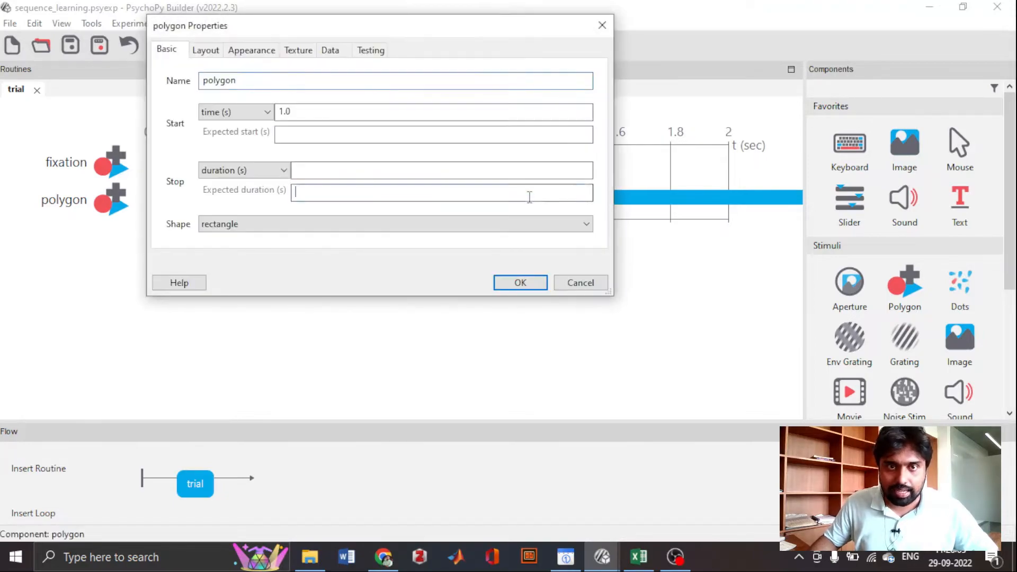
pyautogui.click(219, 53)
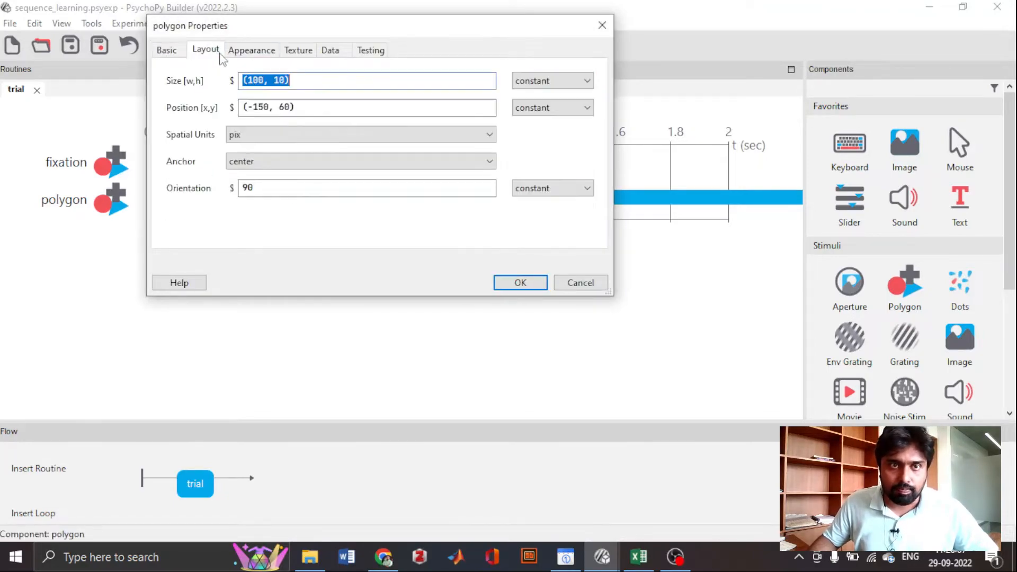
pyautogui.click(292, 107)
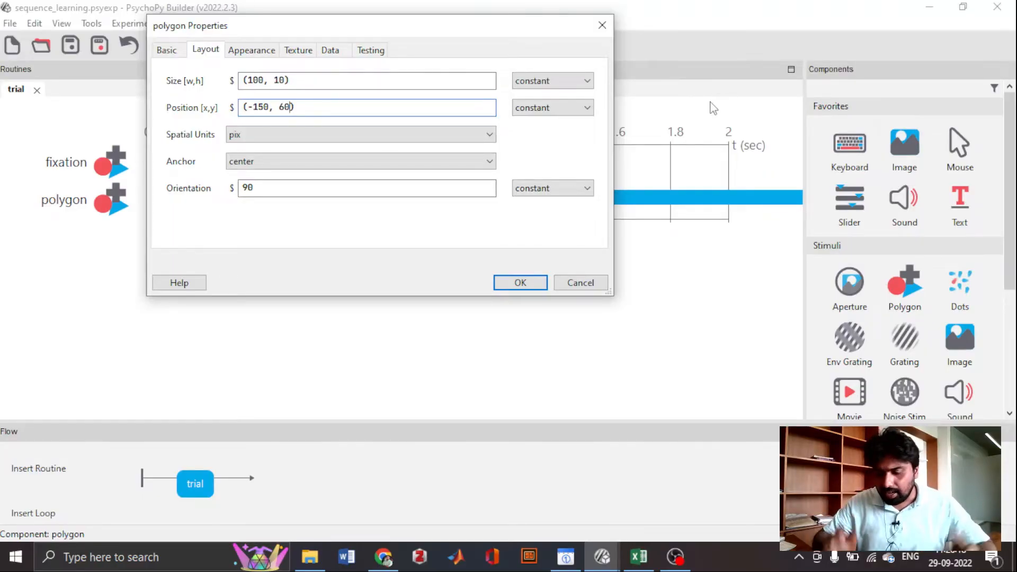
pyautogui.press('BackSpace')
pyautogui.press('BackSpace')
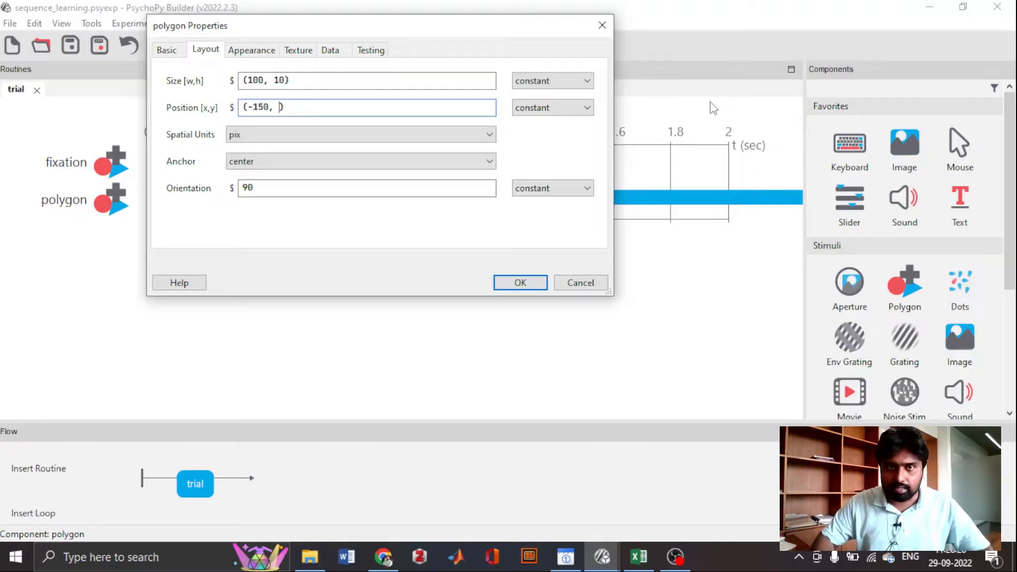
pyautogui.write('0')
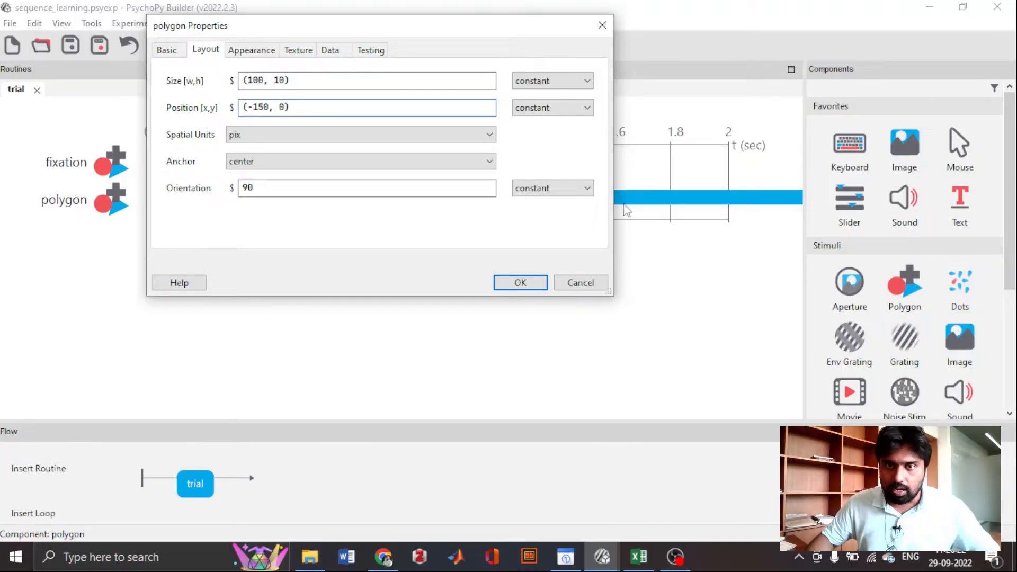
pyautogui.click(538, 285)
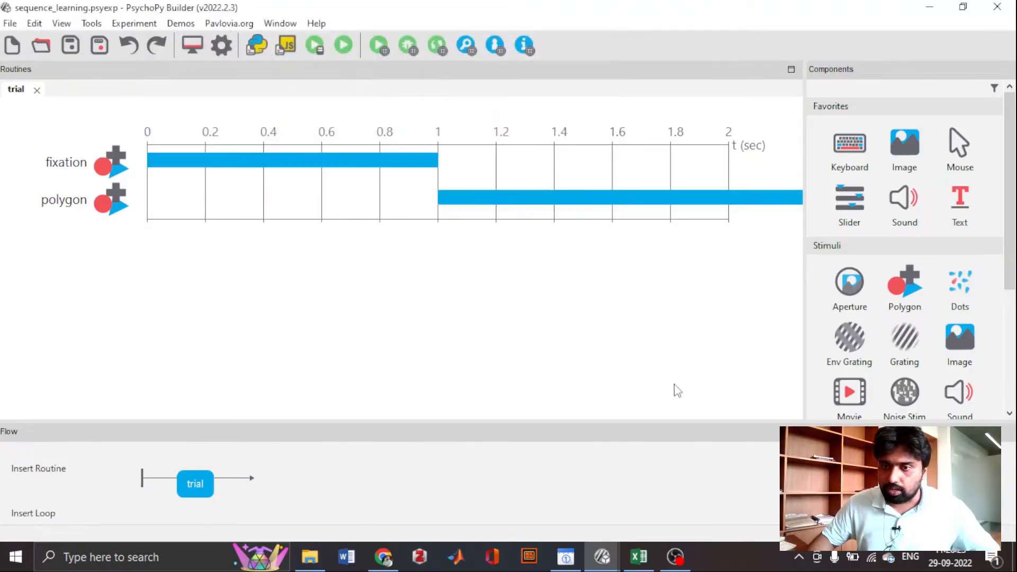
pyautogui.click(799, 559)
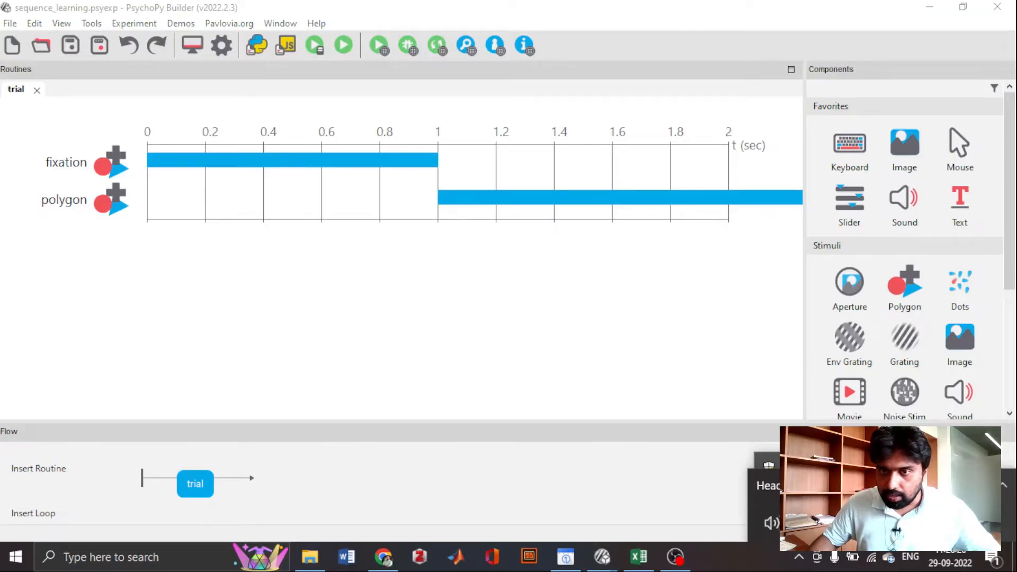
pyautogui.click(799, 558)
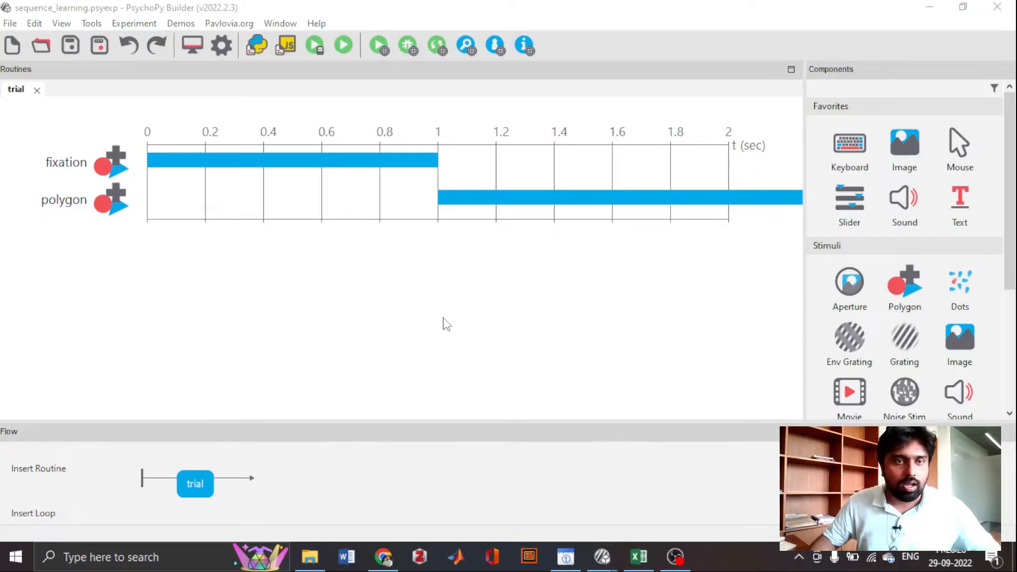
# - Rename the polygon component as line1
pyautogui.doubleClick(129, 192)
pyautogui.doubleClick(255, 85)
pyautogui.click(255, 86)
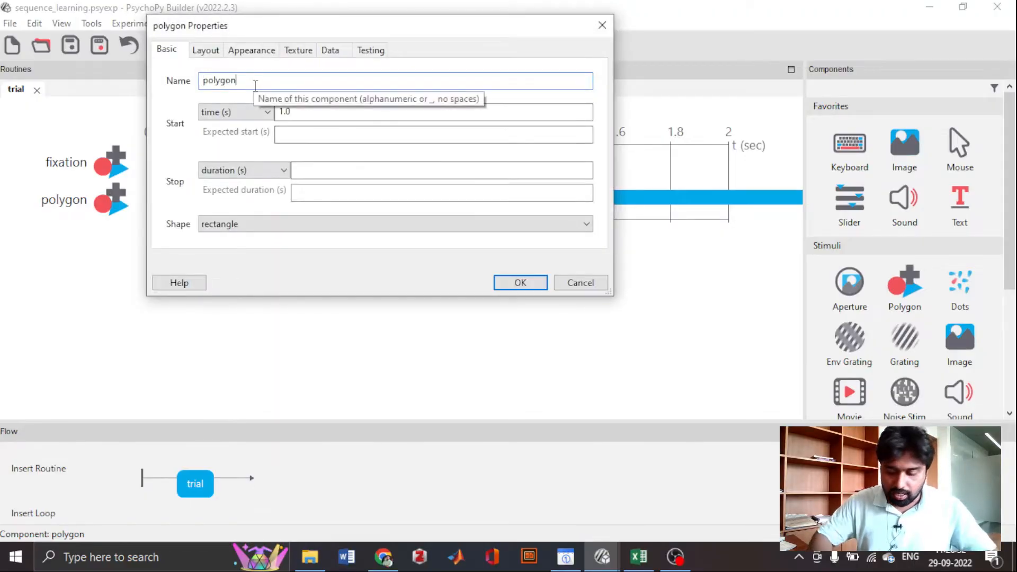
pyautogui.press('BackSpace')
pyautogui.press('BackSpace')
pyautogui.press('BackSpace')
pyautogui.press('BackSpace')
pyautogui.press('BackSpace')
pyautogui.press('BackSpace')
pyautogui.write('lin')
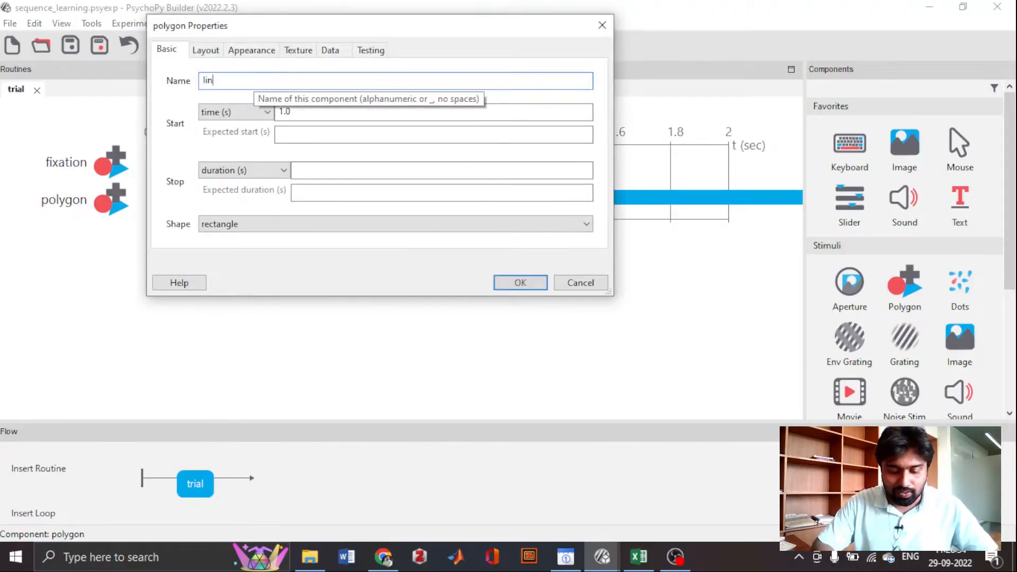
pyautogui.write('e1')
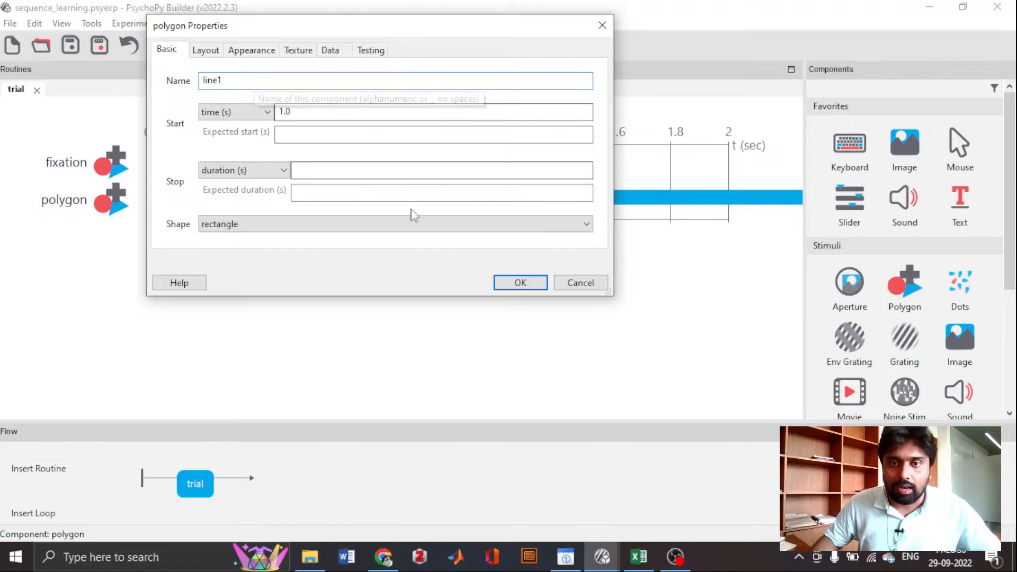
pyautogui.click(519, 282)
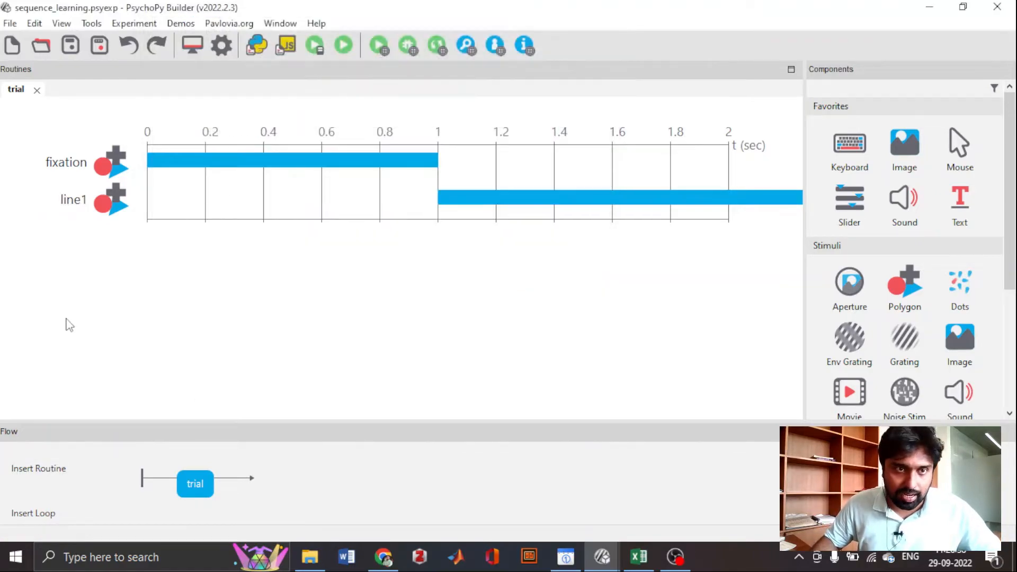
# - Copy the line1 component and paste the duplicate into the trial routine under the name line2
pyautogui.rightClick(108, 203)
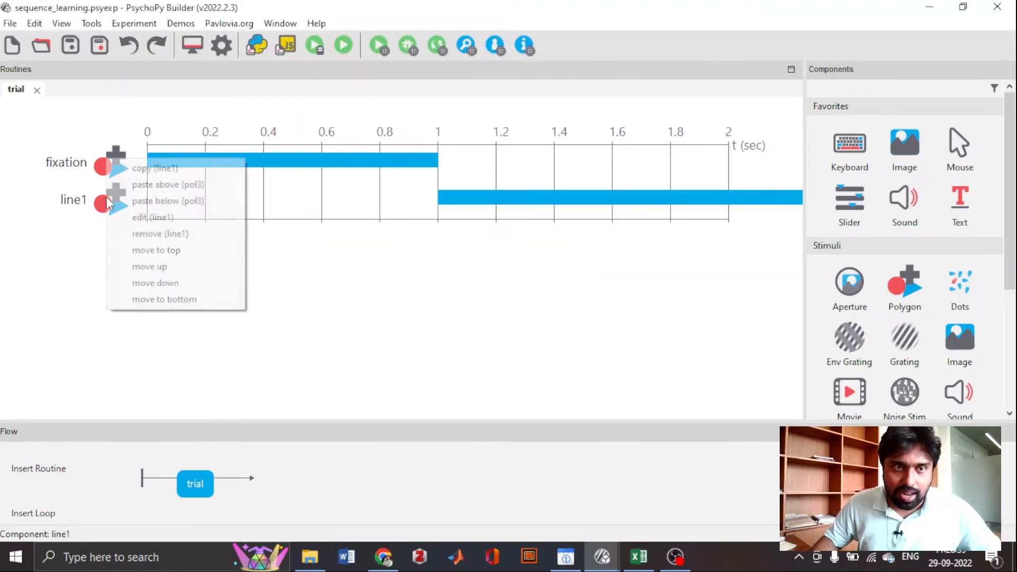
pyautogui.click(133, 174)
pyautogui.rightClick(131, 253)
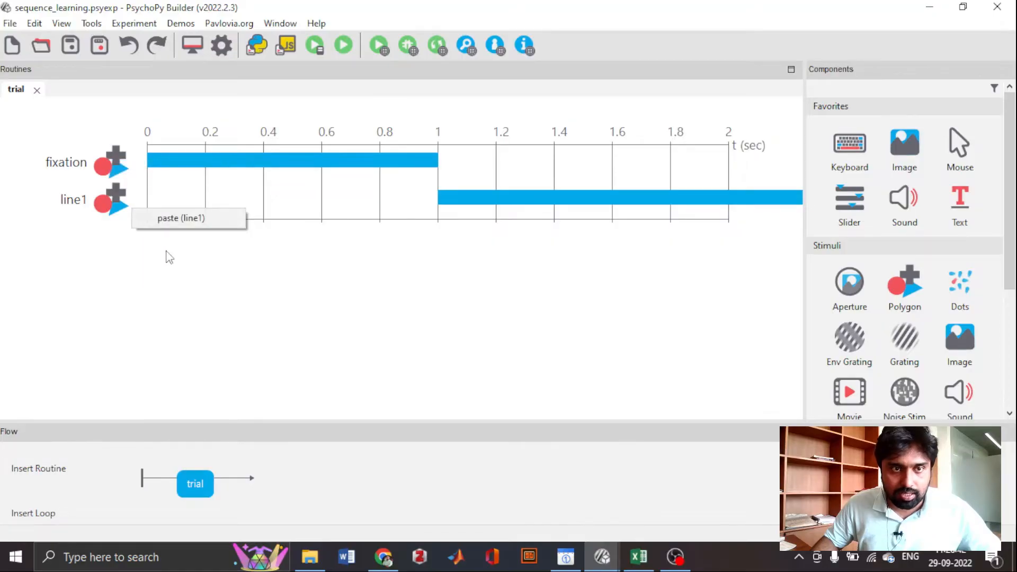
pyautogui.click(177, 229)
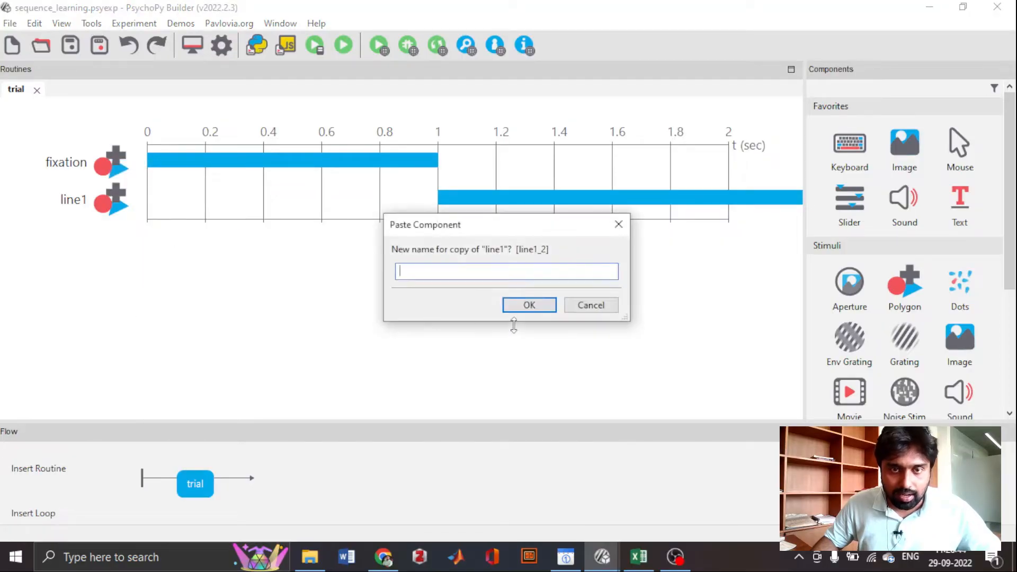
pyautogui.write('lin2')
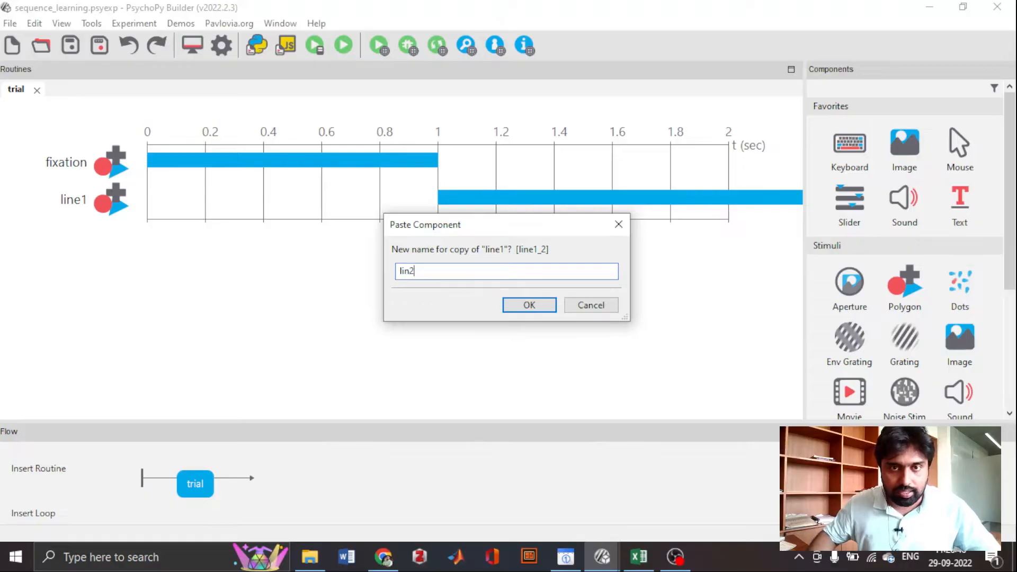
pyautogui.press('BackSpace')
pyautogui.write('e2')
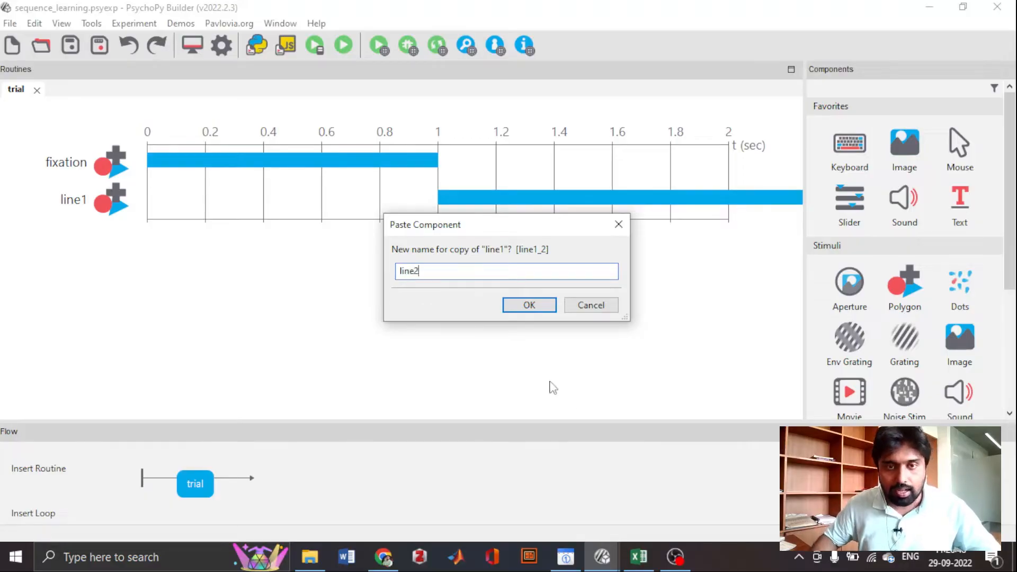
pyautogui.click(530, 306)
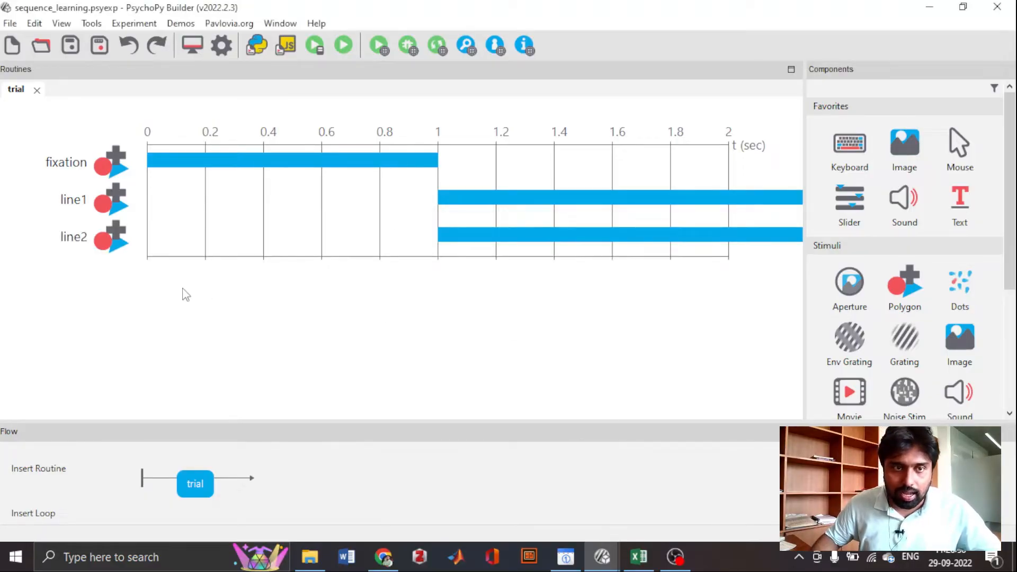
# - Paste another copy of line1 into the trial routine and name it line3
pyautogui.rightClick(131, 278)
pyautogui.click(176, 252)
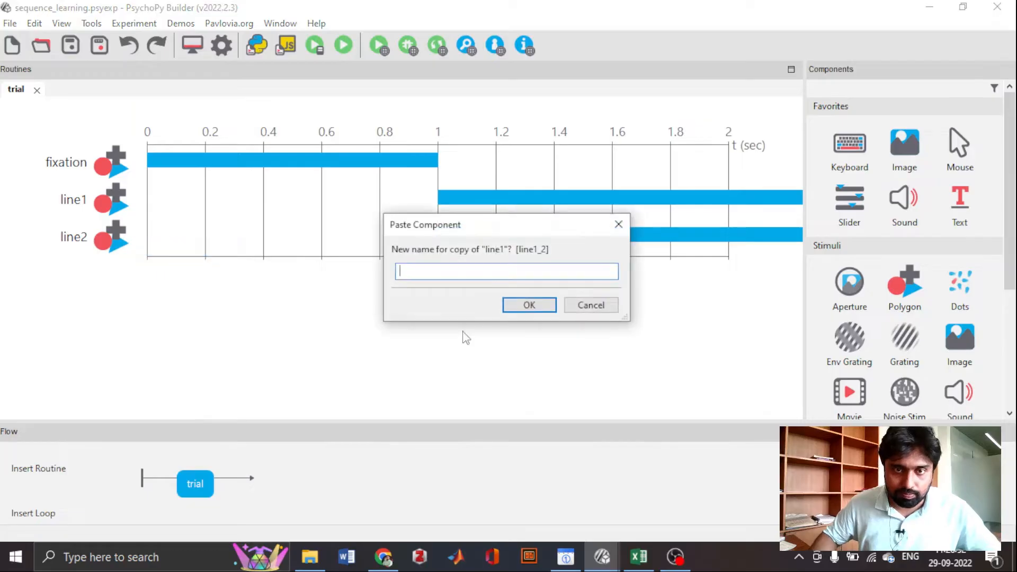
pyautogui.write('line3')
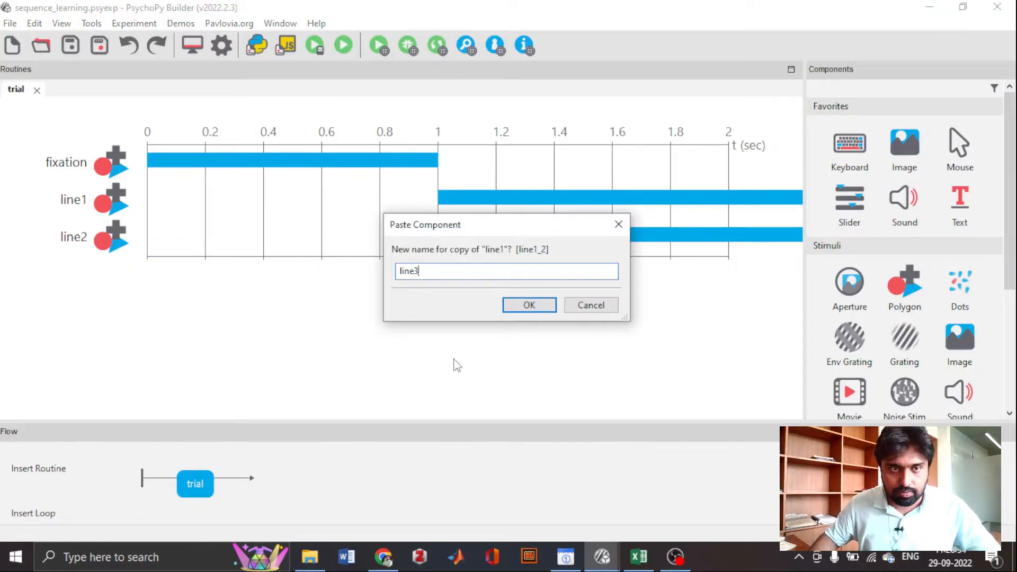
pyautogui.click(551, 306)
# - Paste one more copy of line1 into the trial routine and name it line4
pyautogui.rightClick(382, 323)
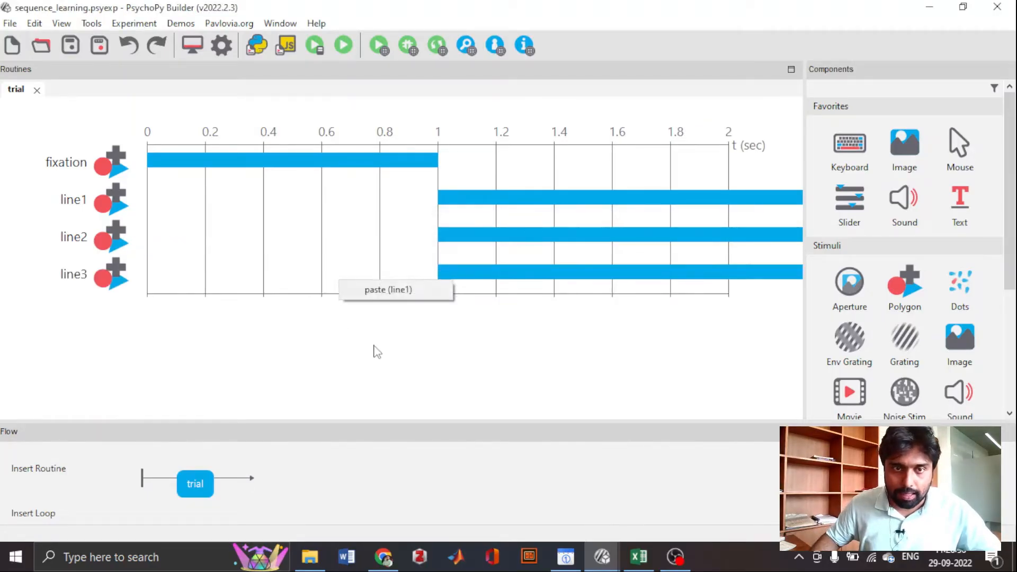
pyautogui.click(385, 297)
pyautogui.write('line4')
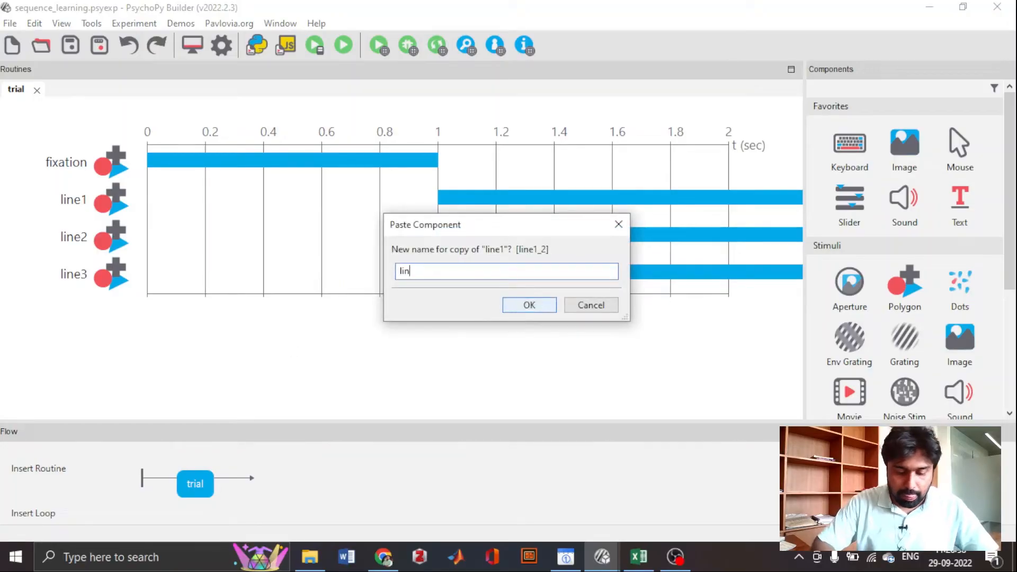
pyautogui.click(539, 306)
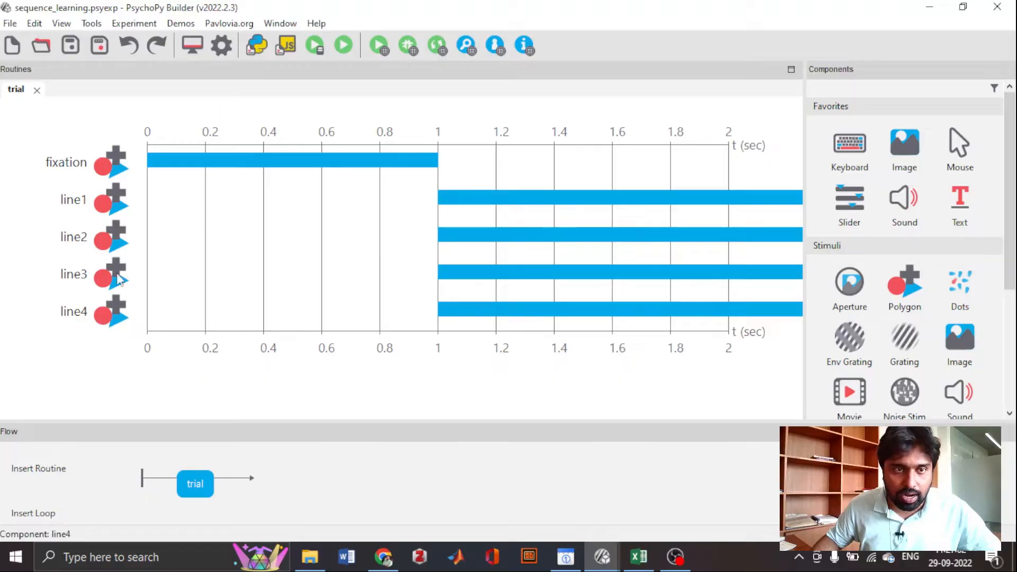
# - Set line2's position to (-50, 0)
pyautogui.click(585, 234)
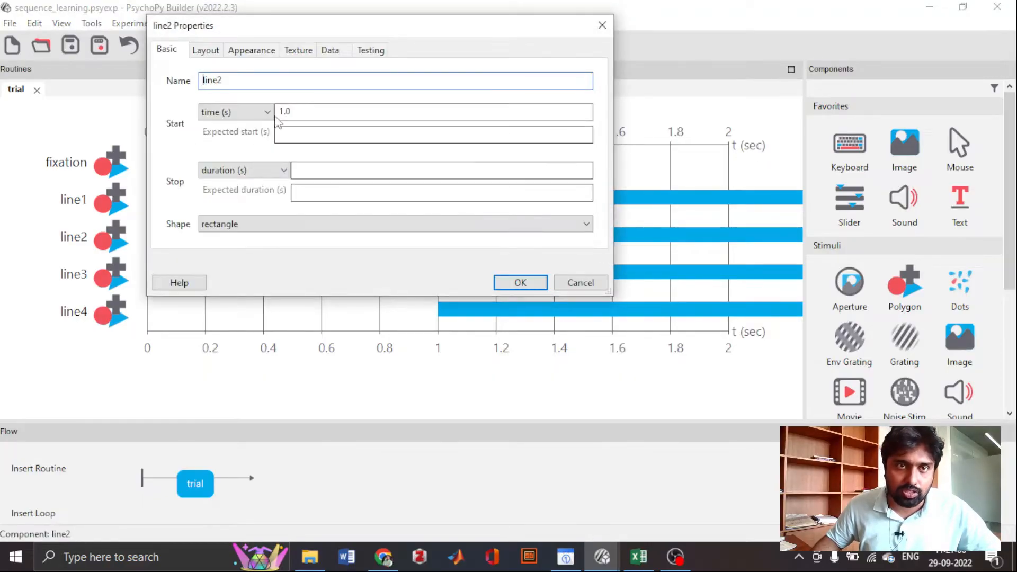
pyautogui.click(201, 50)
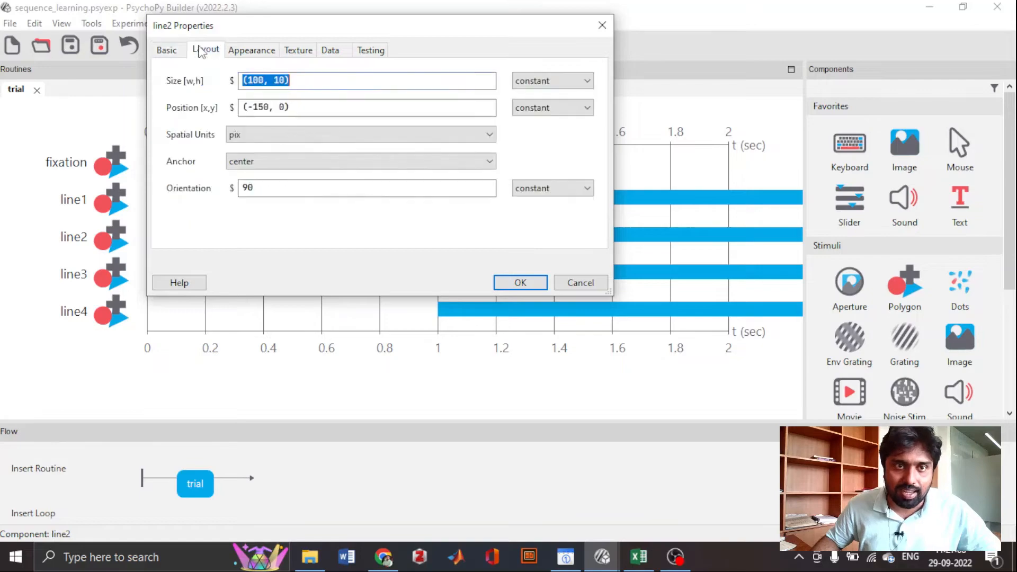
pyautogui.click(269, 107)
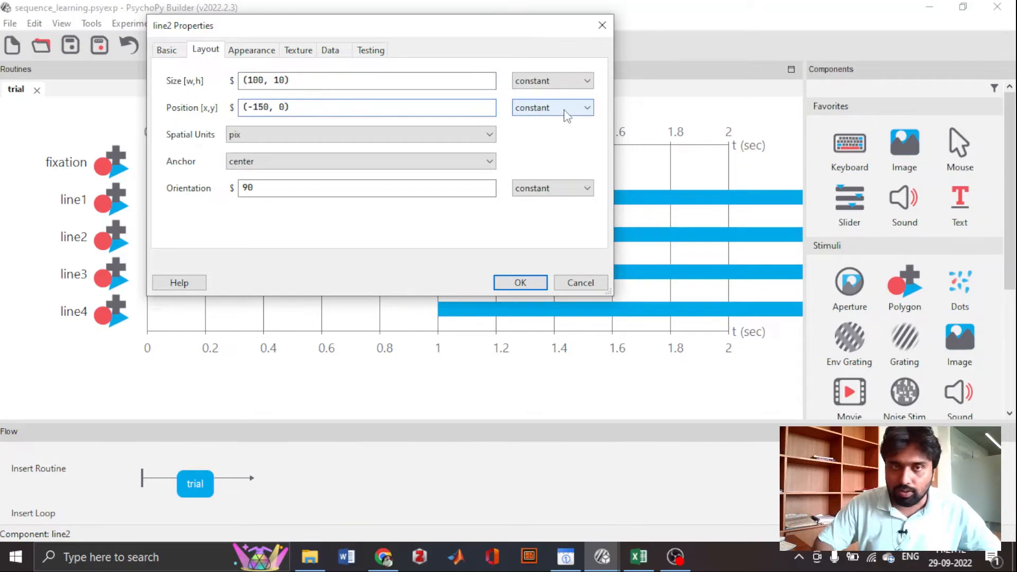
pyautogui.press('BackSpace')
pyautogui.press('BackSpace')
pyautogui.press('BackSpace')
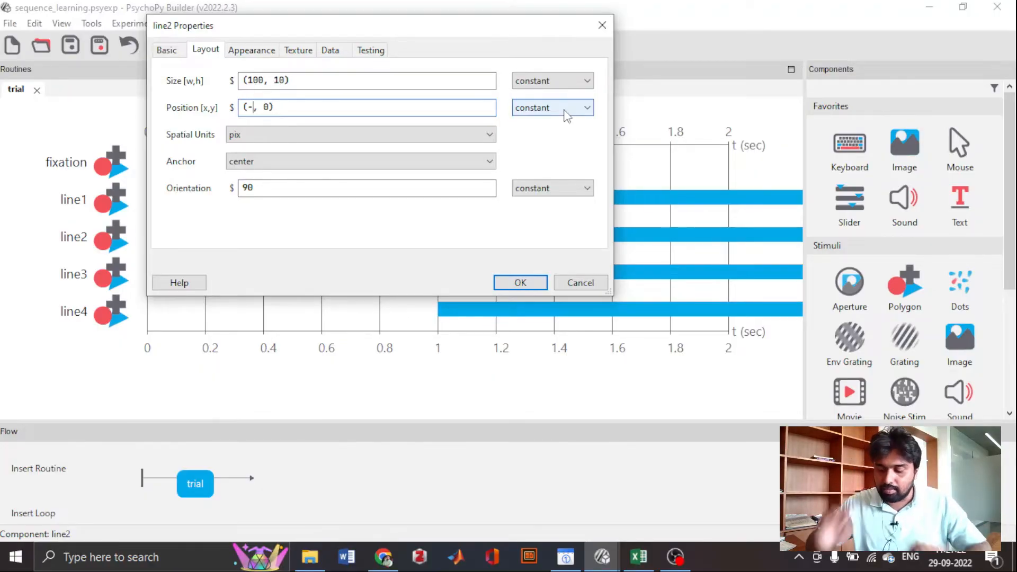
pyautogui.write('50')
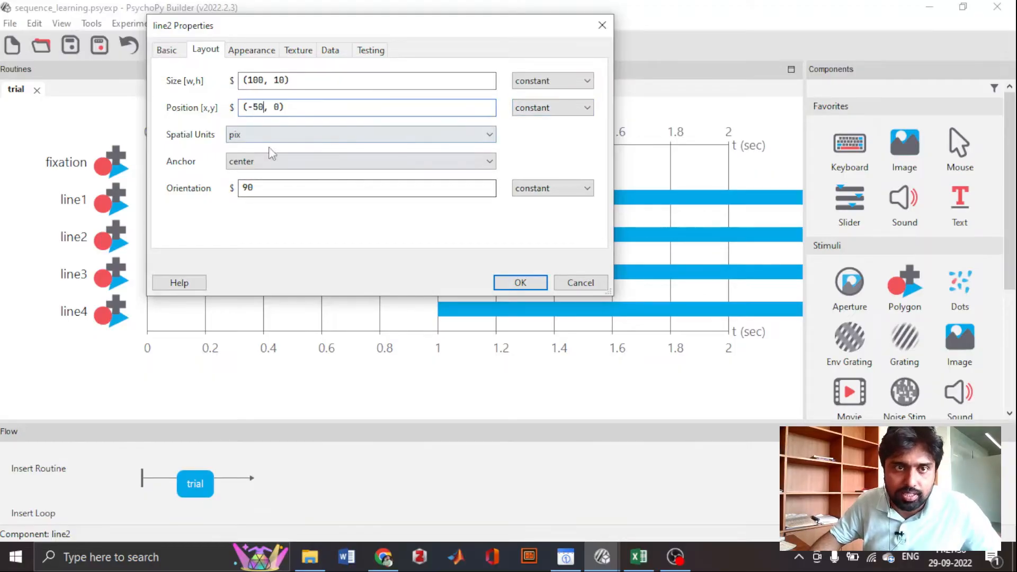
pyautogui.click(520, 282)
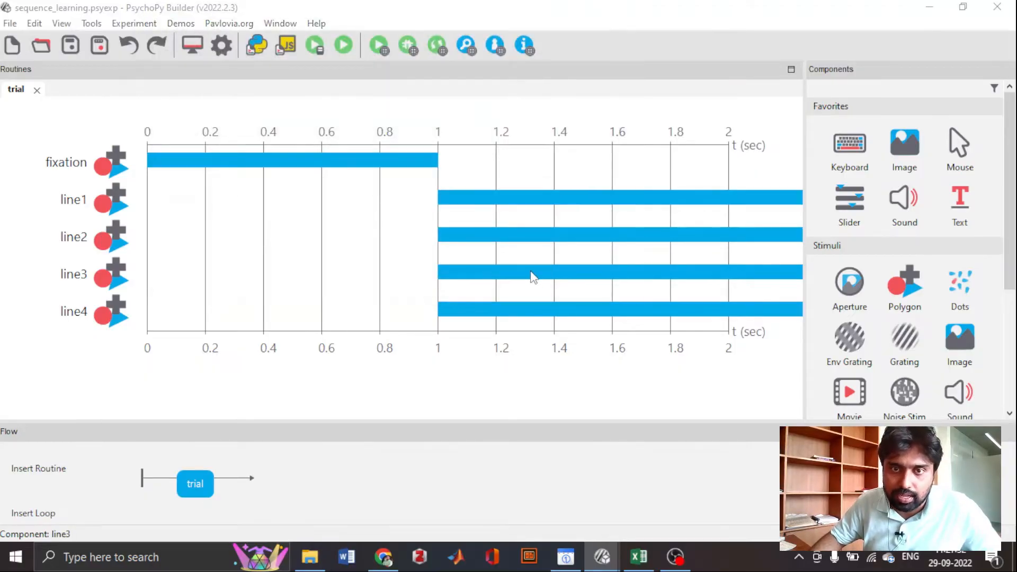
# - Set line3's position to (50, 0)
pyautogui.click(533, 276)
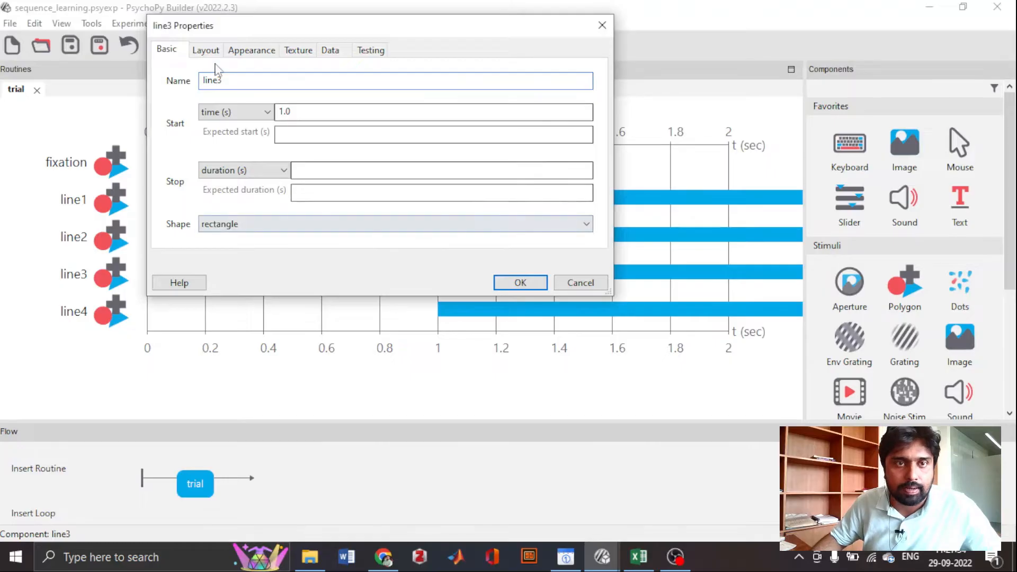
pyautogui.click(207, 53)
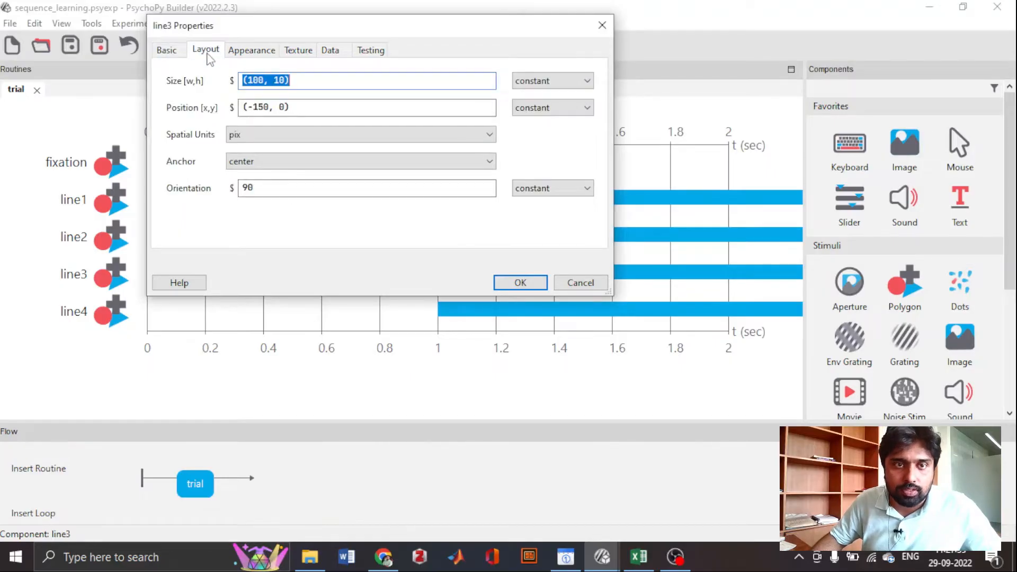
pyautogui.click(268, 108)
pyautogui.press('BackSpace')
pyautogui.press('BackSpace')
pyautogui.press('BackSpace')
pyautogui.press('BackSpace')
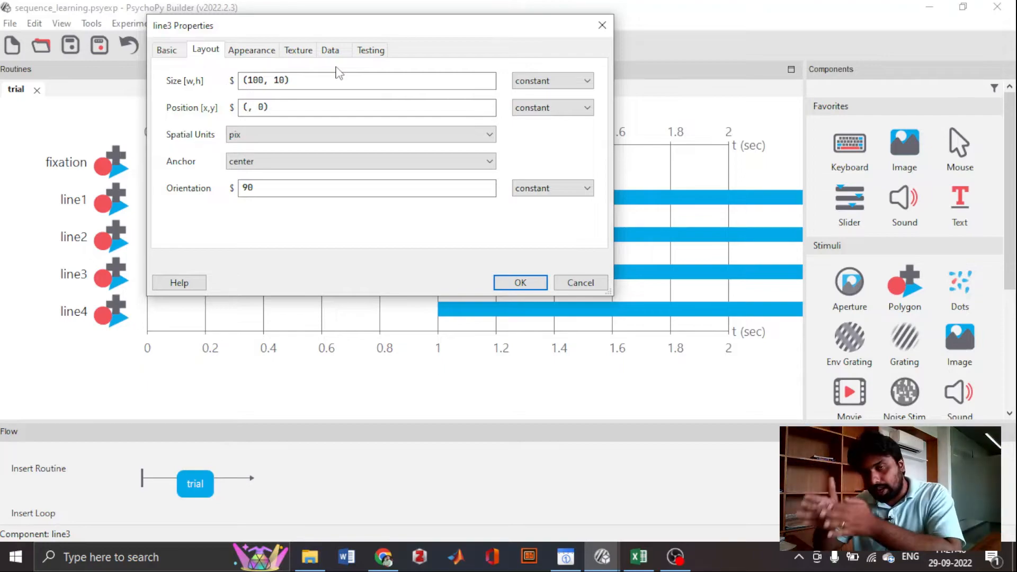
pyautogui.write('50')
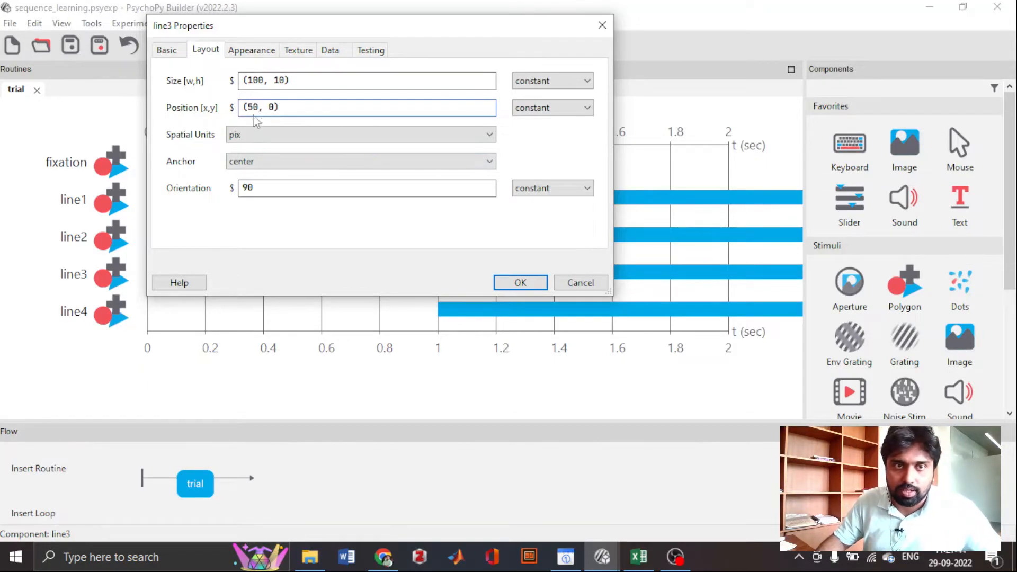
pyautogui.click(525, 283)
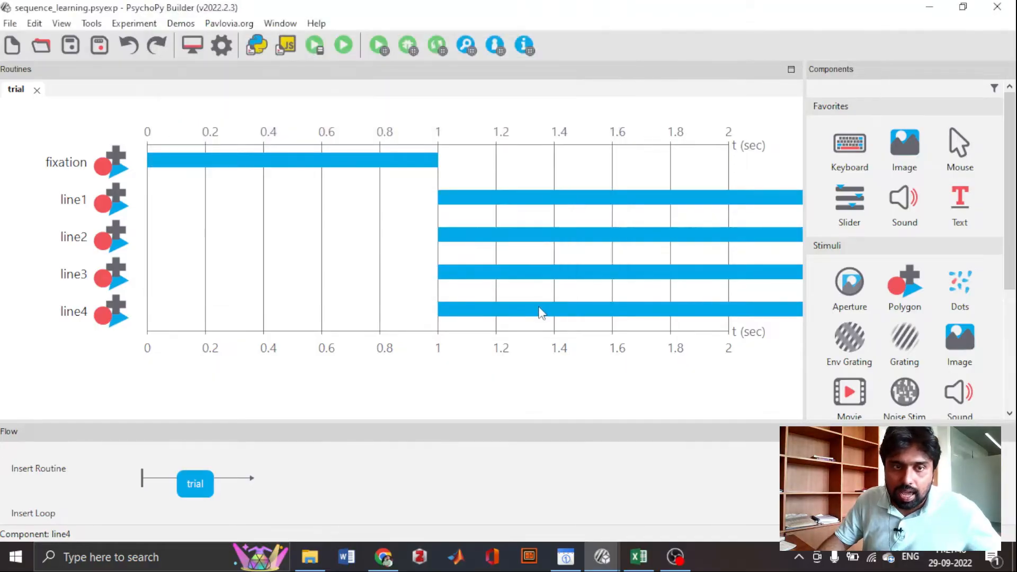
# - Set line4's position to (150, 0)
pyautogui.click(538, 309)
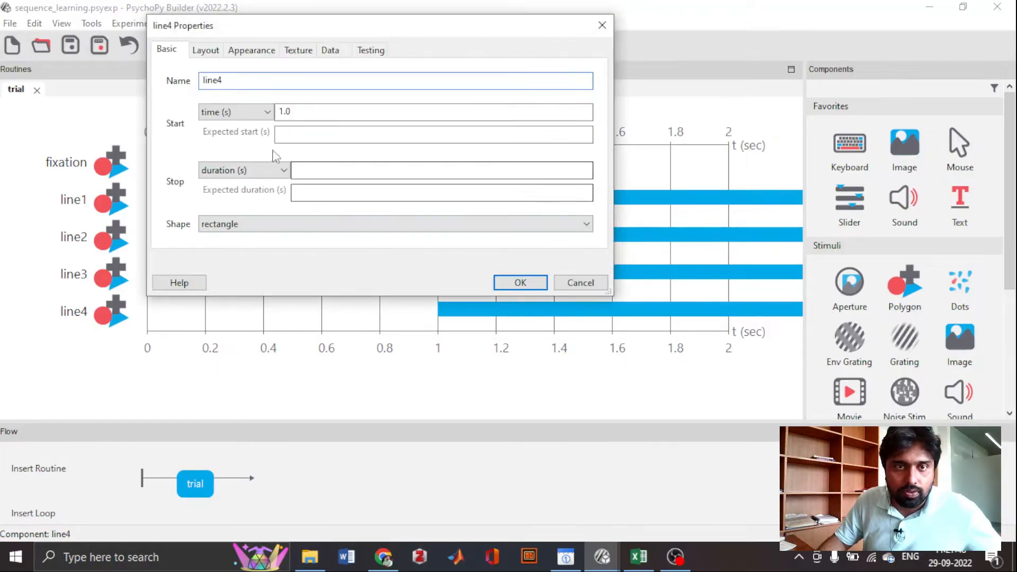
pyautogui.click(209, 51)
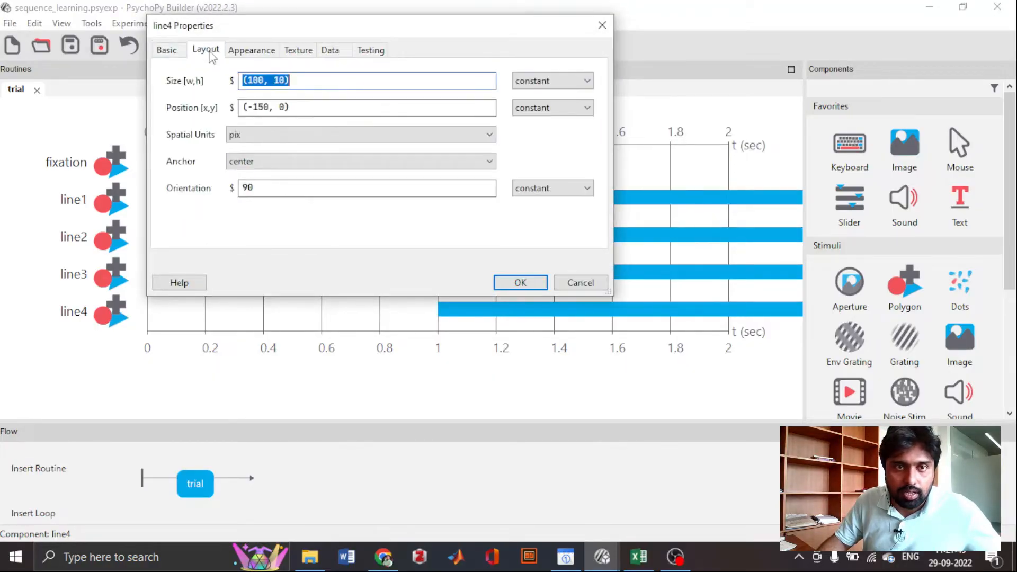
pyautogui.click(249, 107)
pyautogui.press('BackSpace')
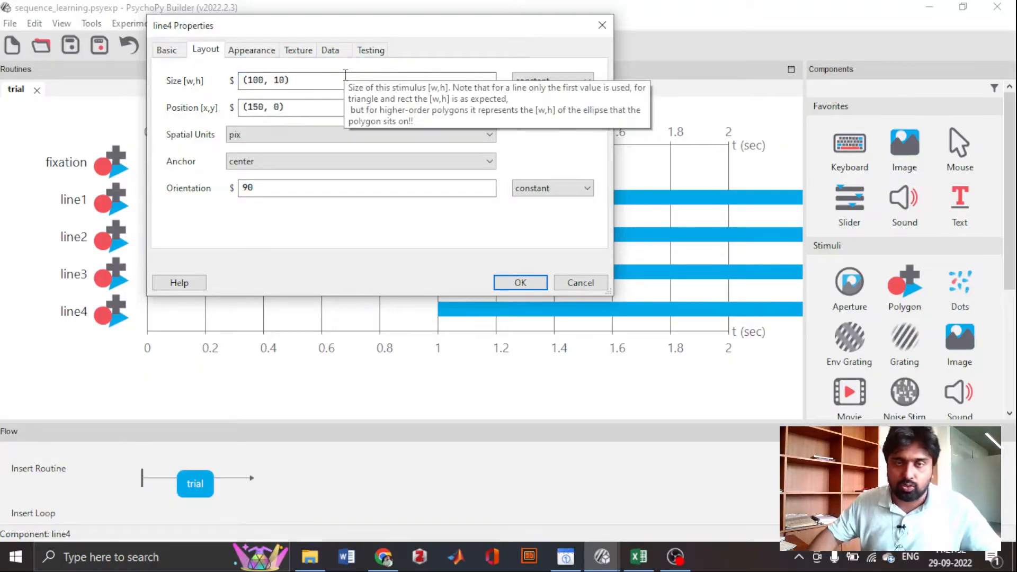
pyautogui.click(519, 286)
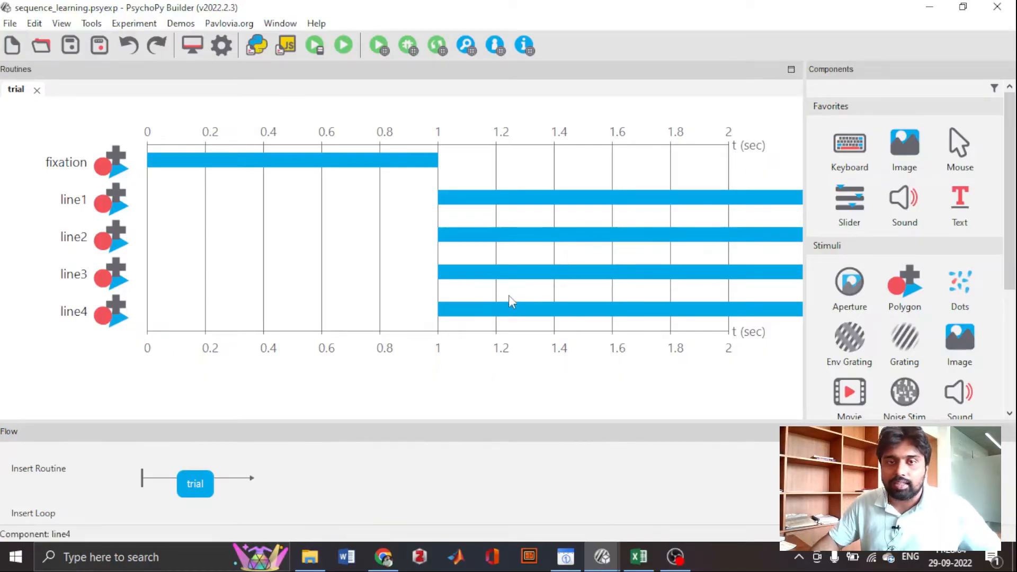
# - Add a new polygon component to the trial routine and name it probe
pyautogui.click(903, 305)
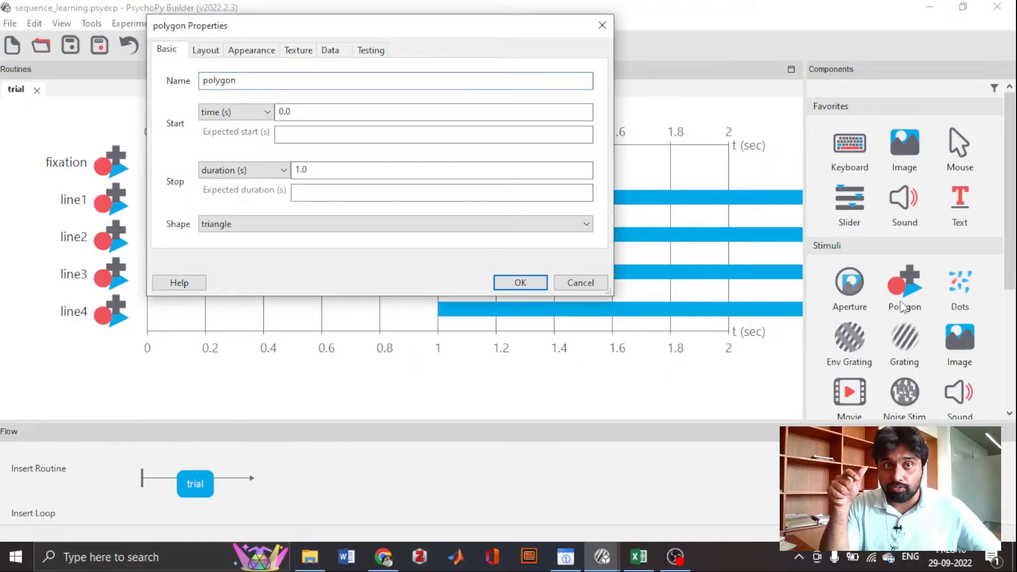
pyautogui.doubleClick(267, 85)
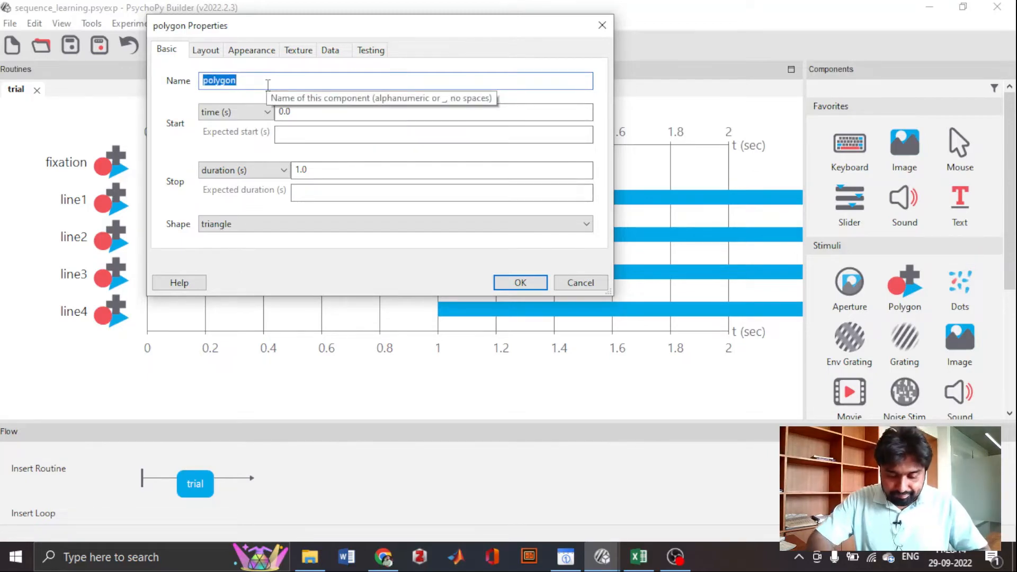
pyautogui.write('probe')
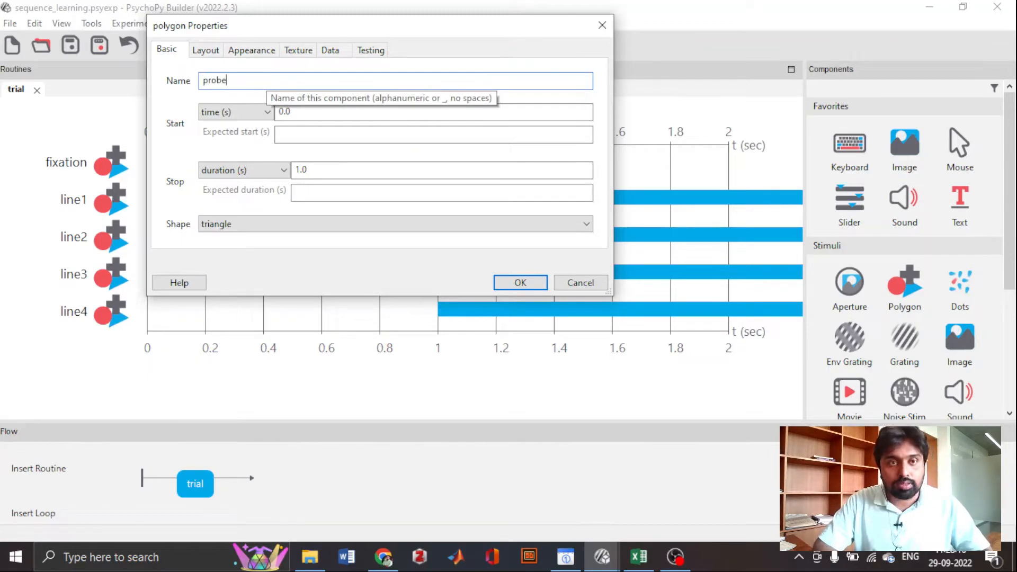
# - Set the probe's start time to 2.0 s and leave its stop duration blank
pyautogui.click(283, 112)
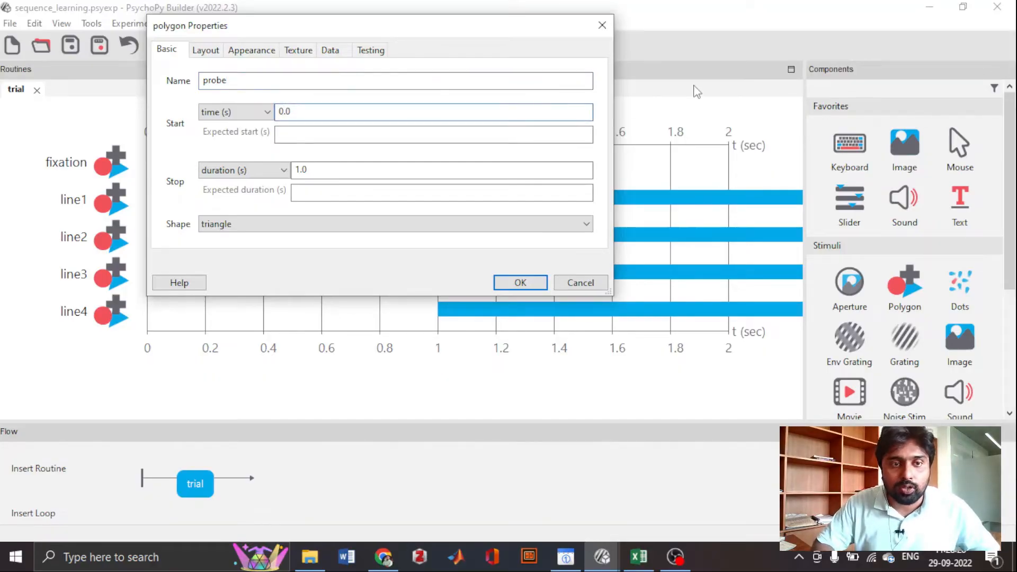
pyautogui.press('BackSpace')
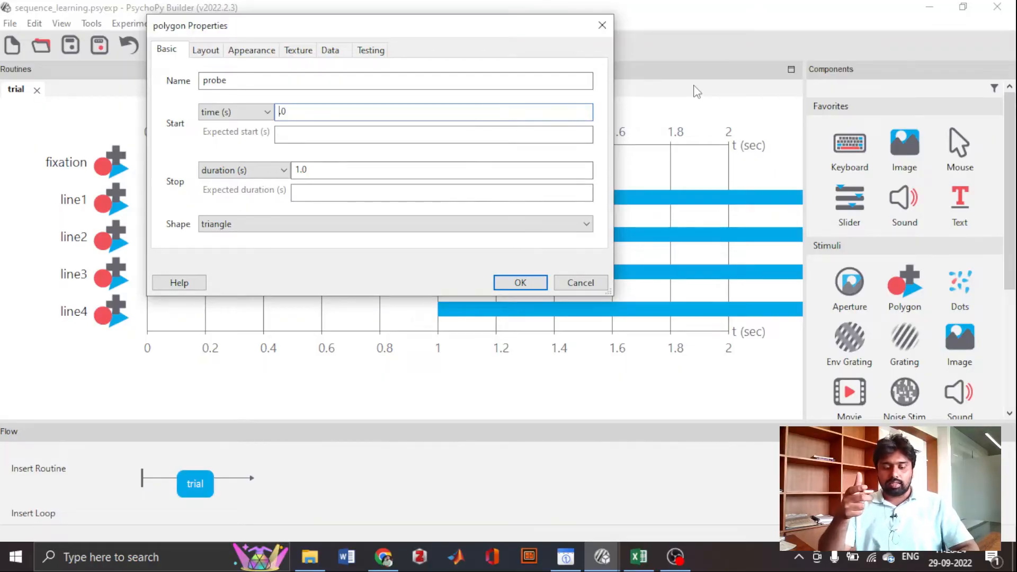
pyautogui.write('2')
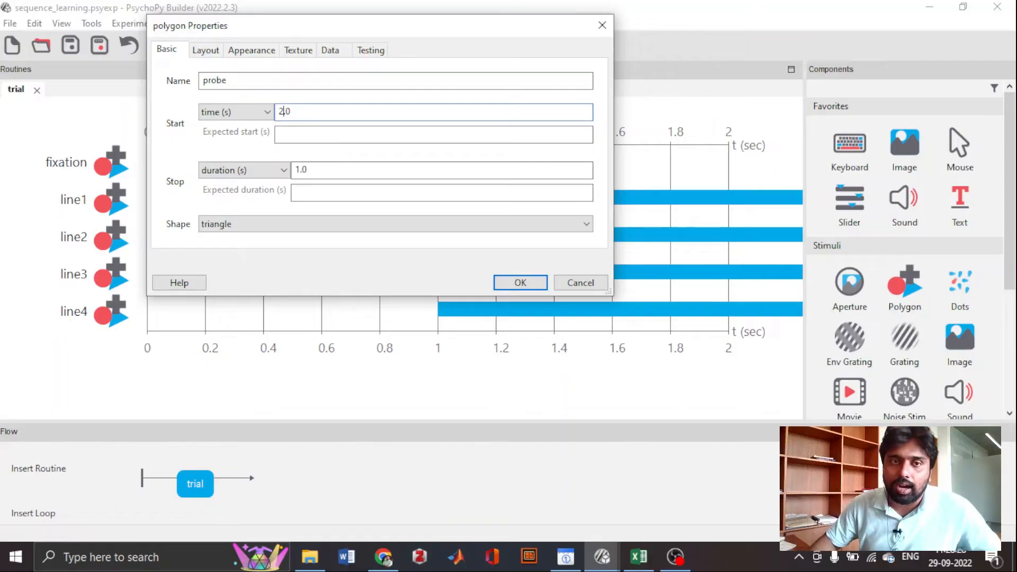
pyautogui.click(344, 171)
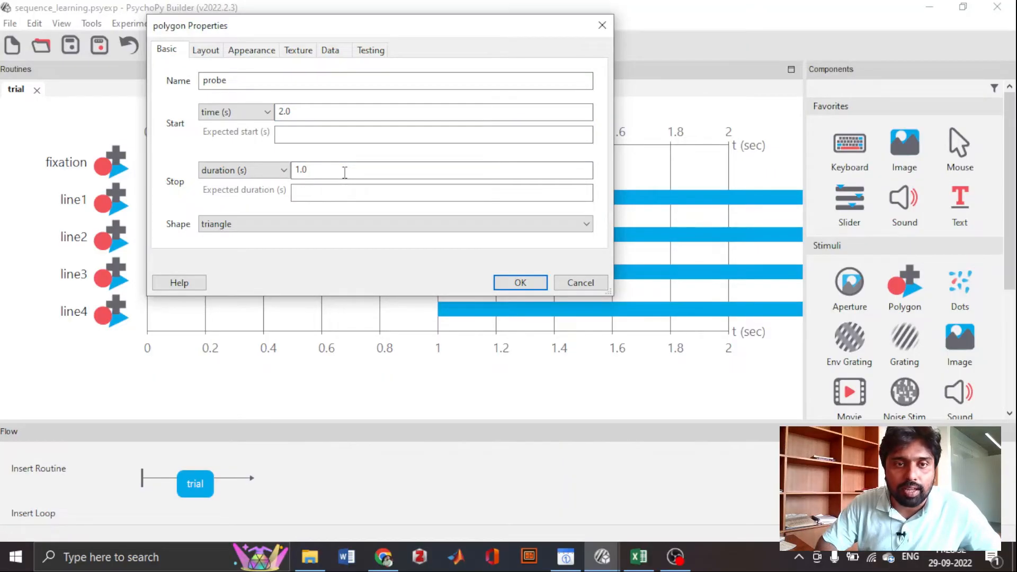
pyautogui.press('BackSpace')
pyautogui.press('BackSpace')
pyautogui.press('BackSpace')
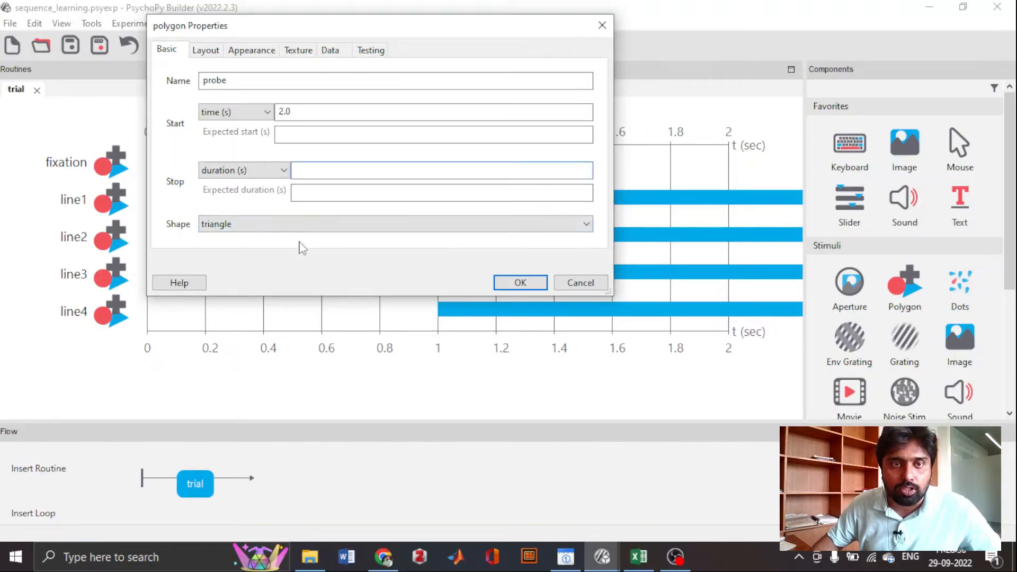
# - Set the probe's position to (pos, 60), using the variable pos for its horizontal coordinate
pyautogui.click(208, 51)
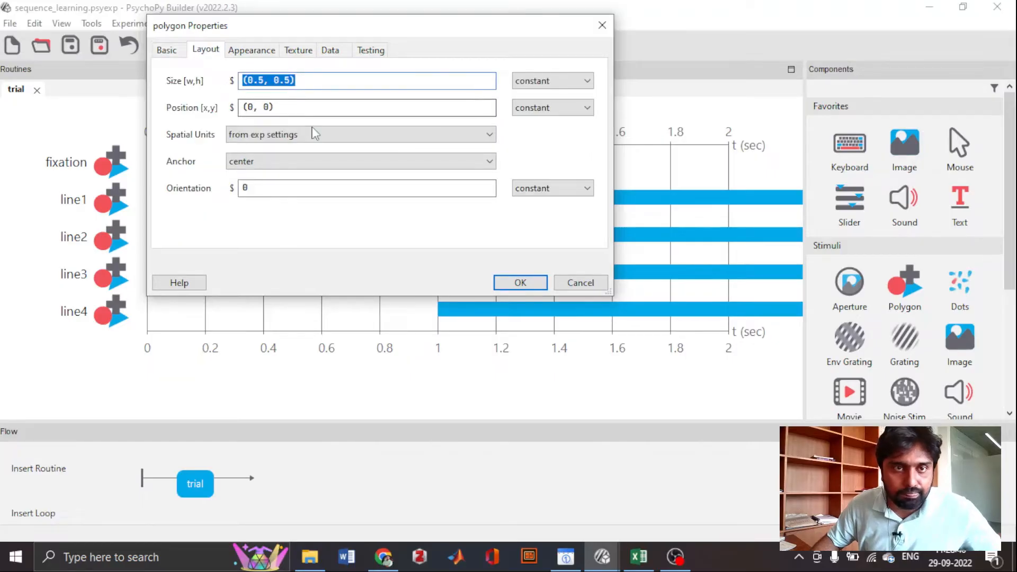
pyautogui.click(254, 107)
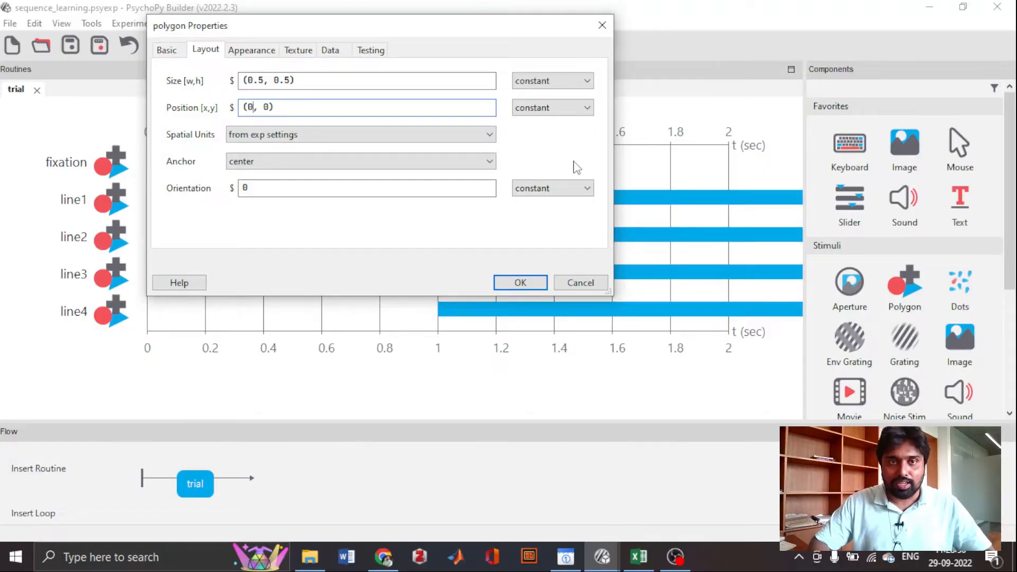
pyautogui.press('BackSpace')
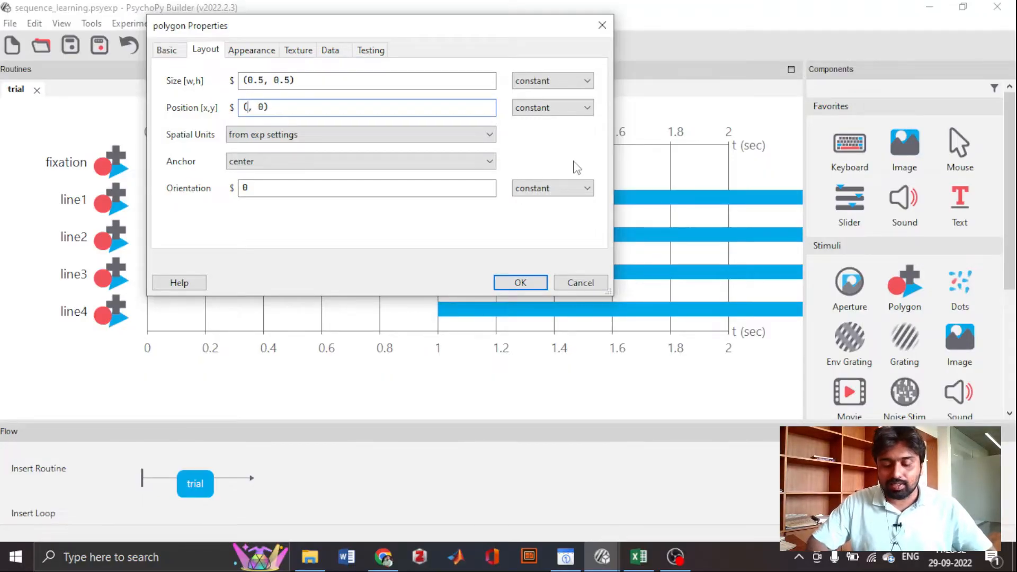
pyautogui.write('pos')
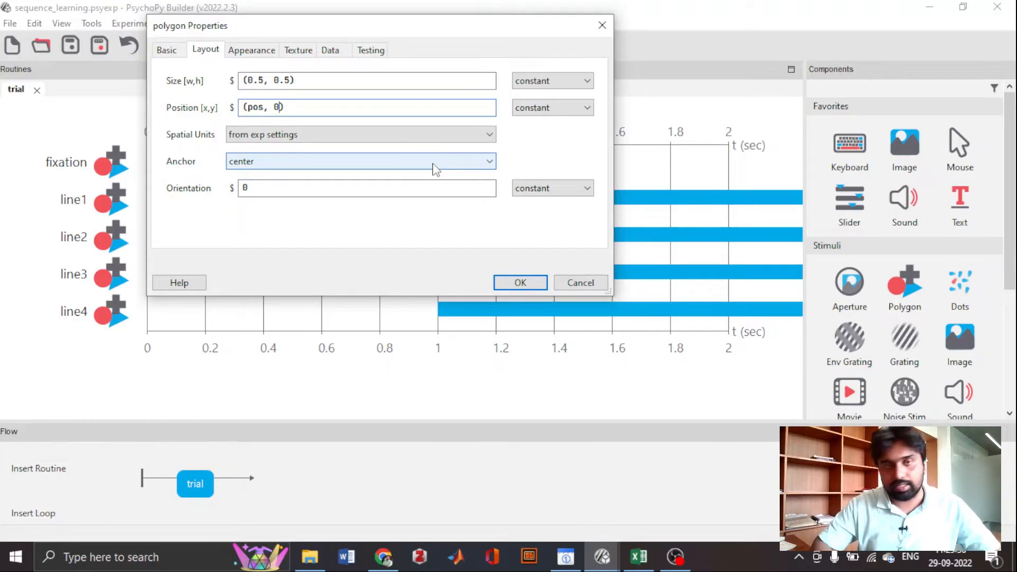
pyautogui.press('BackSpace')
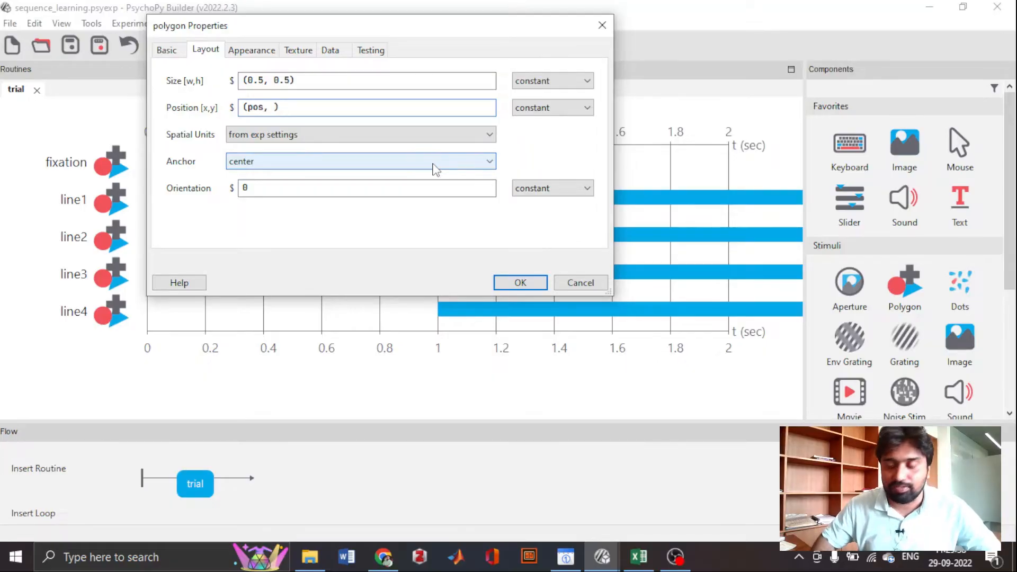
pyautogui.write('60')
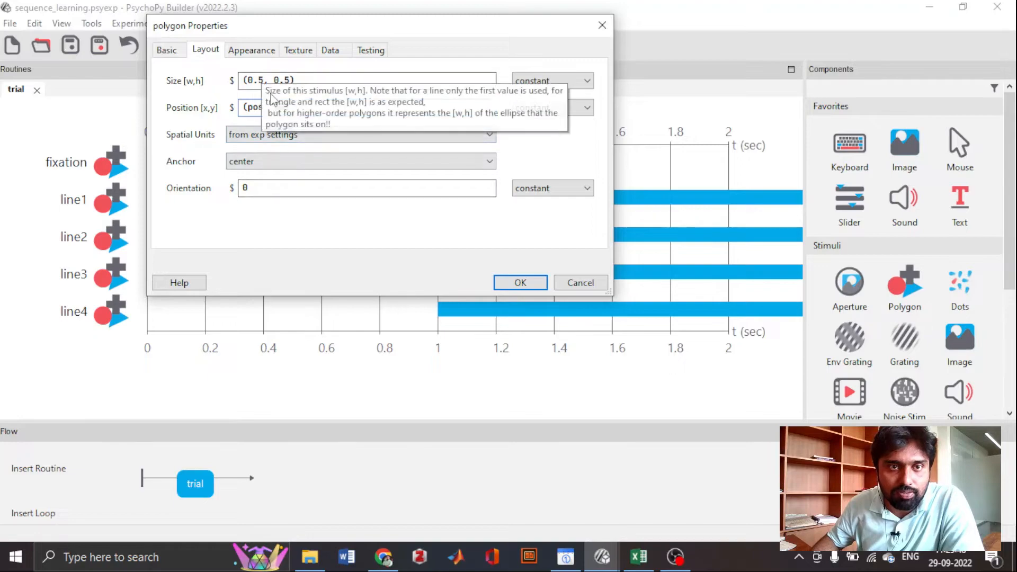
# - Set the probe's spatial units to pix and its size to (10, 10)
pyautogui.click(266, 136)
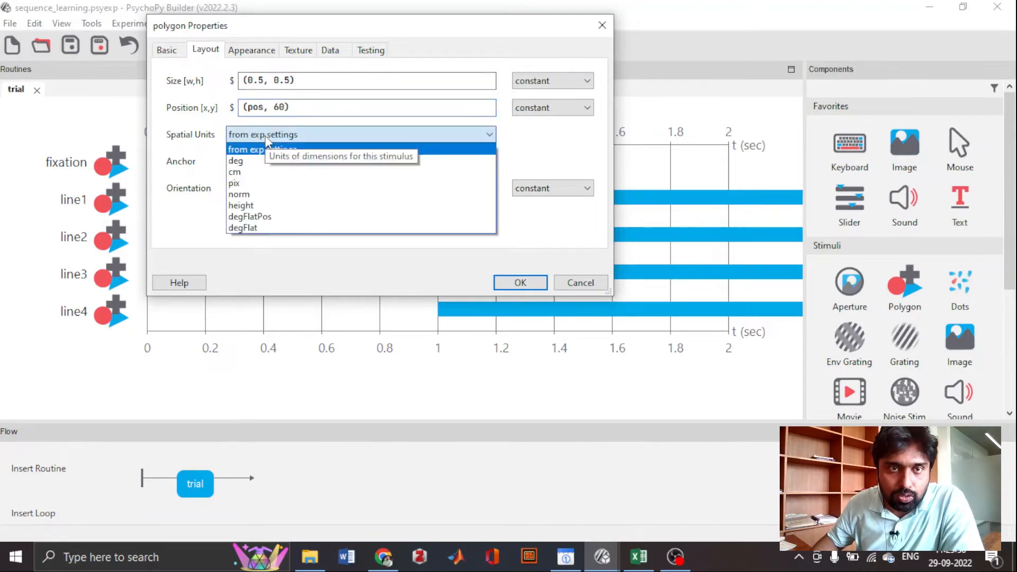
pyautogui.click(264, 182)
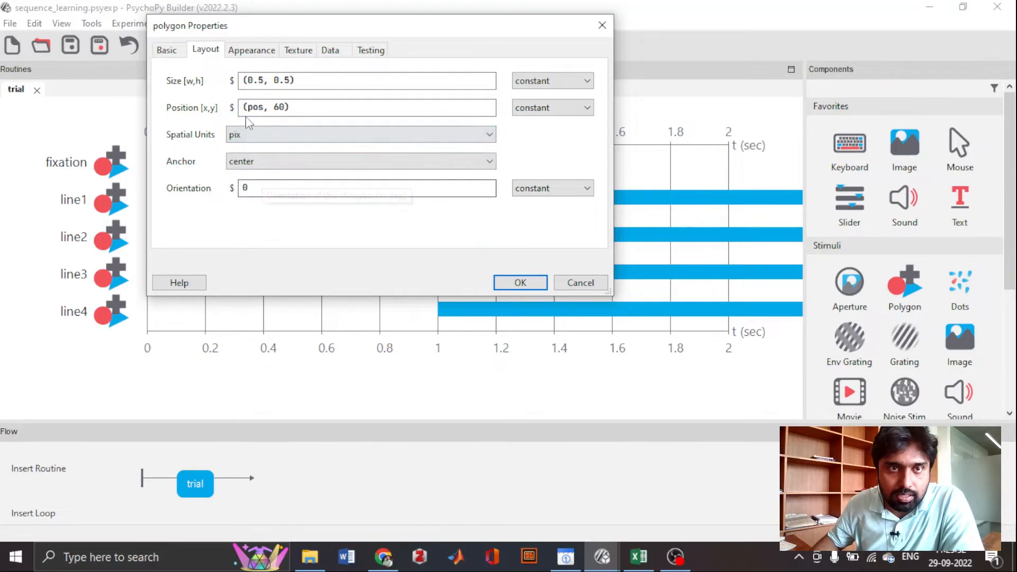
pyautogui.click(263, 80)
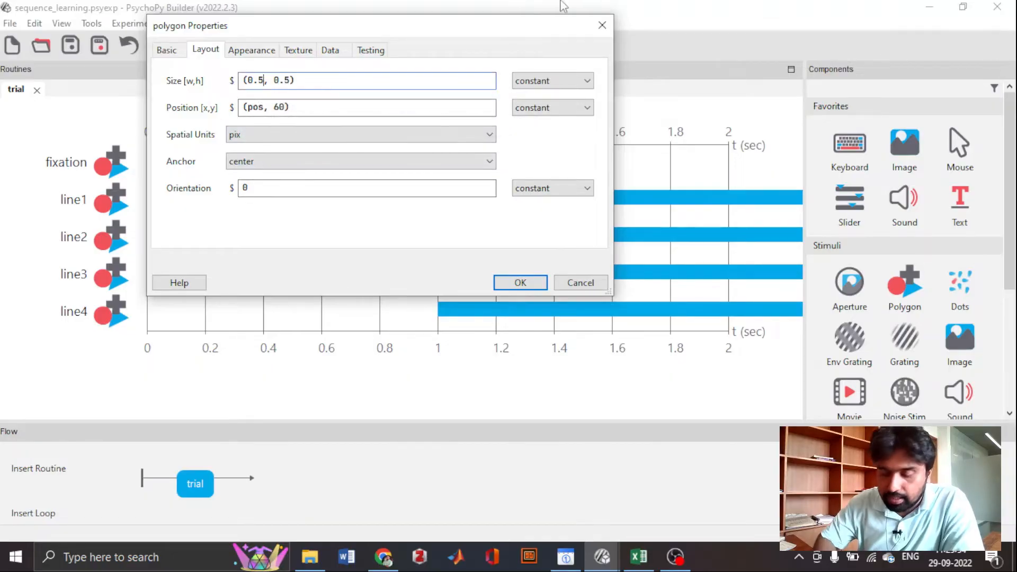
pyautogui.press('BackSpace')
pyautogui.press('BackSpace')
pyautogui.press('BackSpace')
pyautogui.write('10')
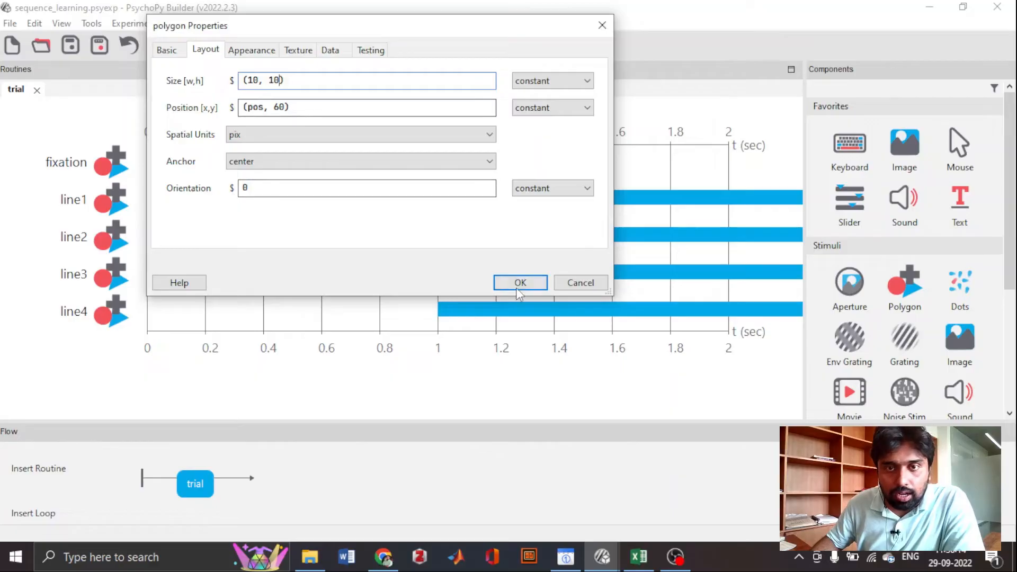
# - Make the probe's position update with set every repeat and accept the polygon's properties
pyautogui.click(520, 111)
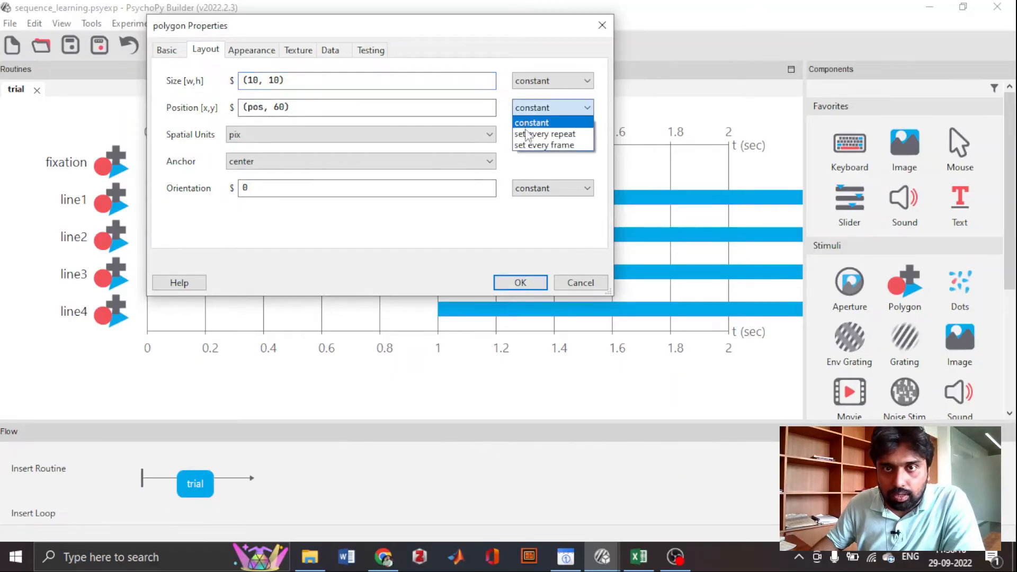
pyautogui.click(528, 136)
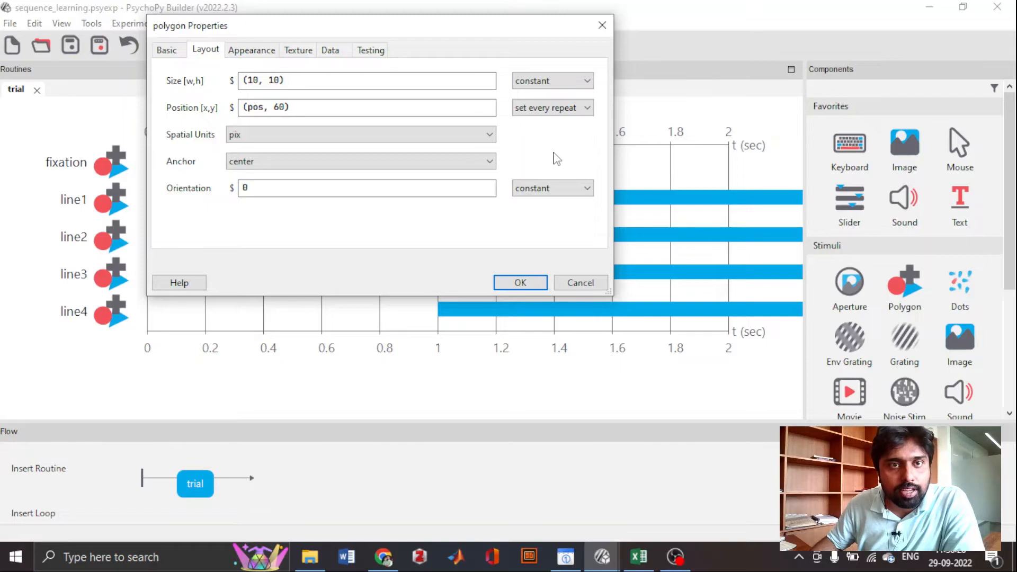
pyautogui.click(520, 283)
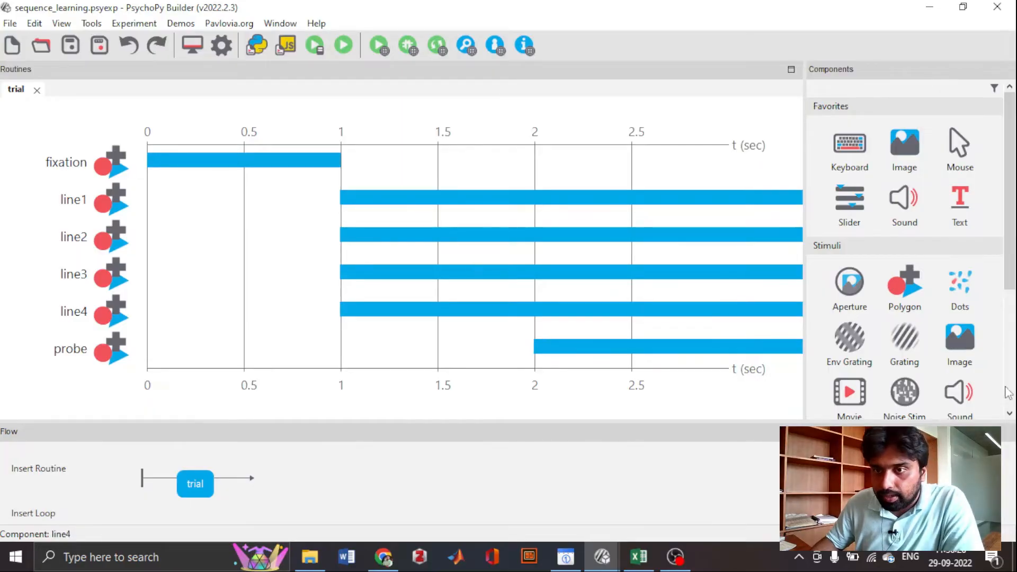
# - Add a Keyboard response component to the trial routine, starting at 2.0 s with a blank stop duration
pyautogui.scroll(-4, 895, 312)
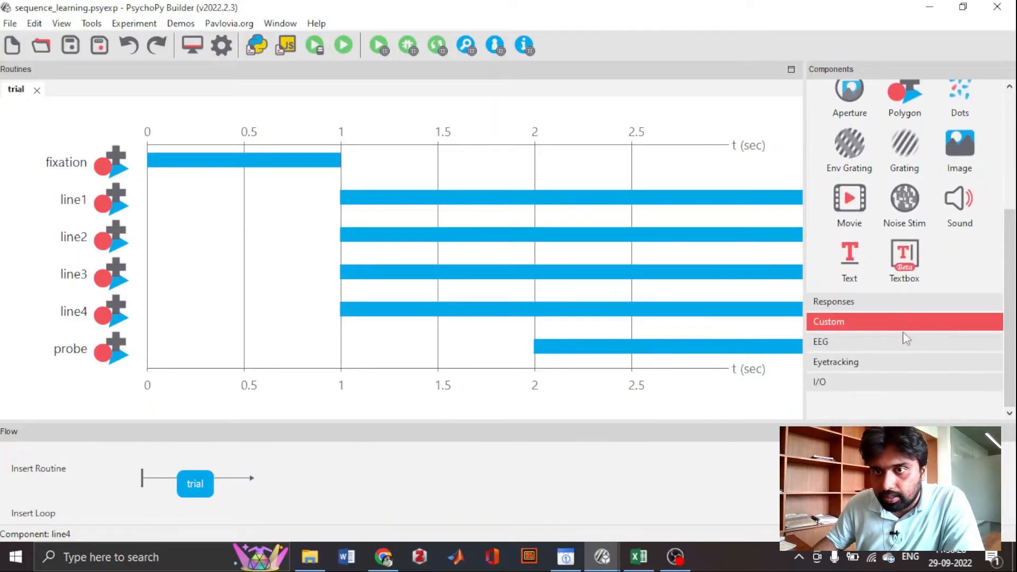
pyautogui.scroll(4, 876, 317)
pyautogui.scroll(-2, 882, 296)
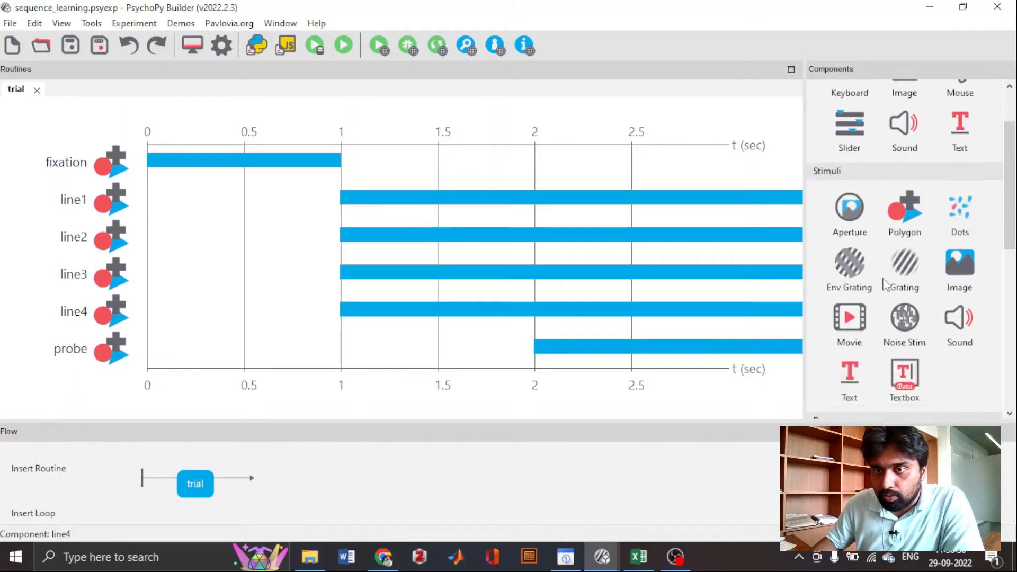
pyautogui.scroll(-5, 884, 285)
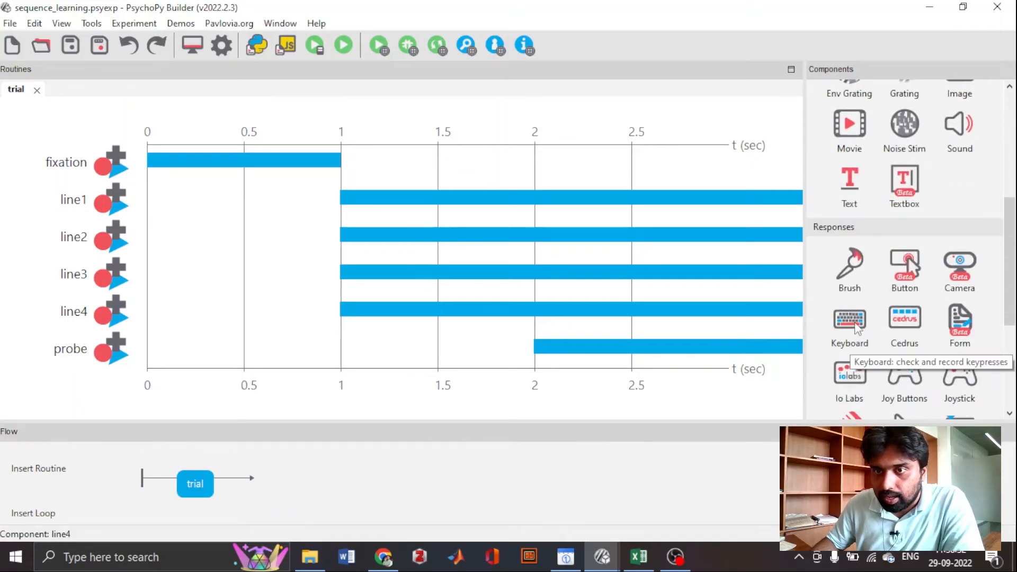
pyautogui.click(857, 329)
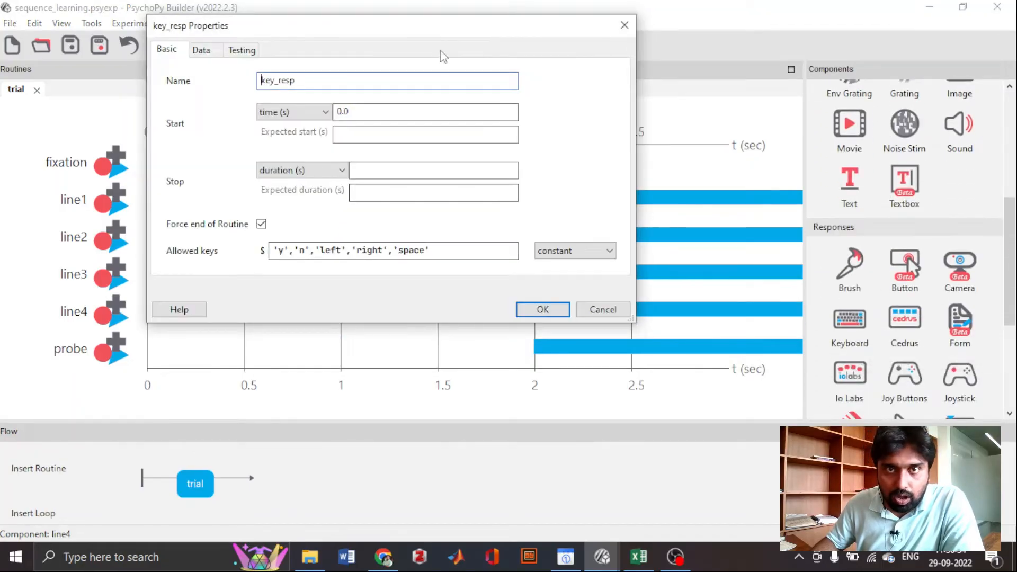
pyautogui.moveTo(434, 33); pyautogui.dragTo(295, 27)
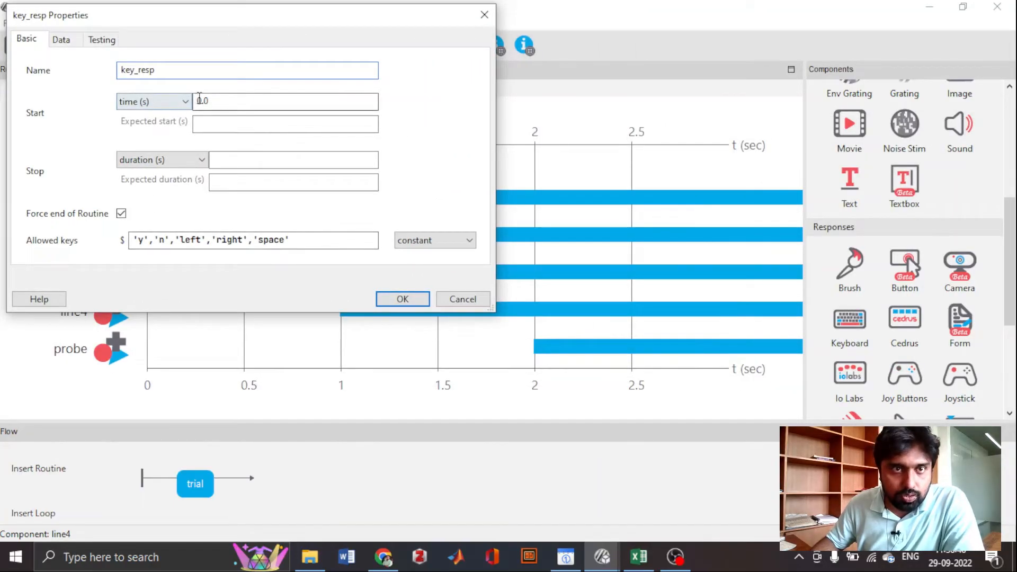
pyautogui.click(201, 102)
pyautogui.write('2')
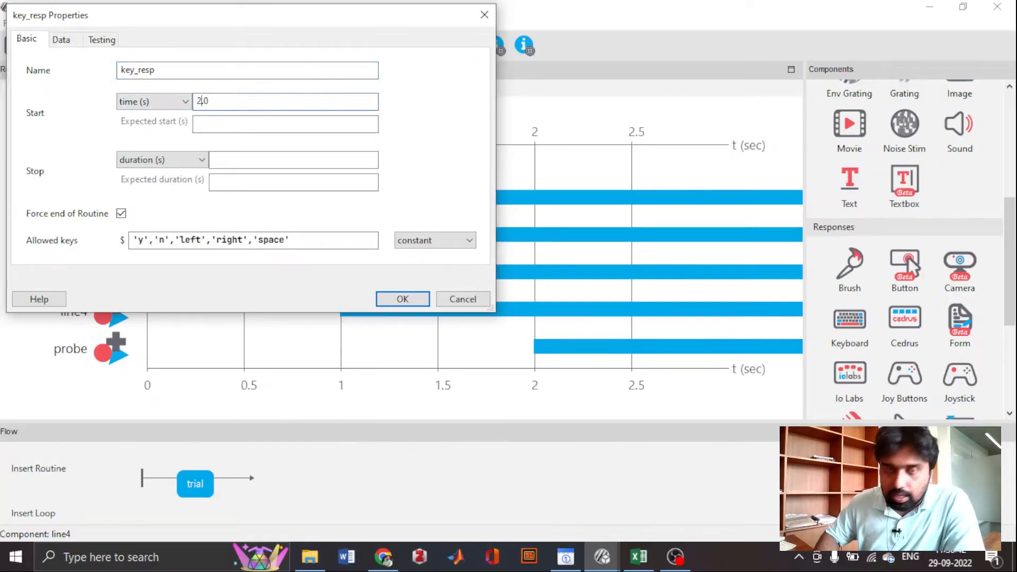
pyautogui.click(252, 161)
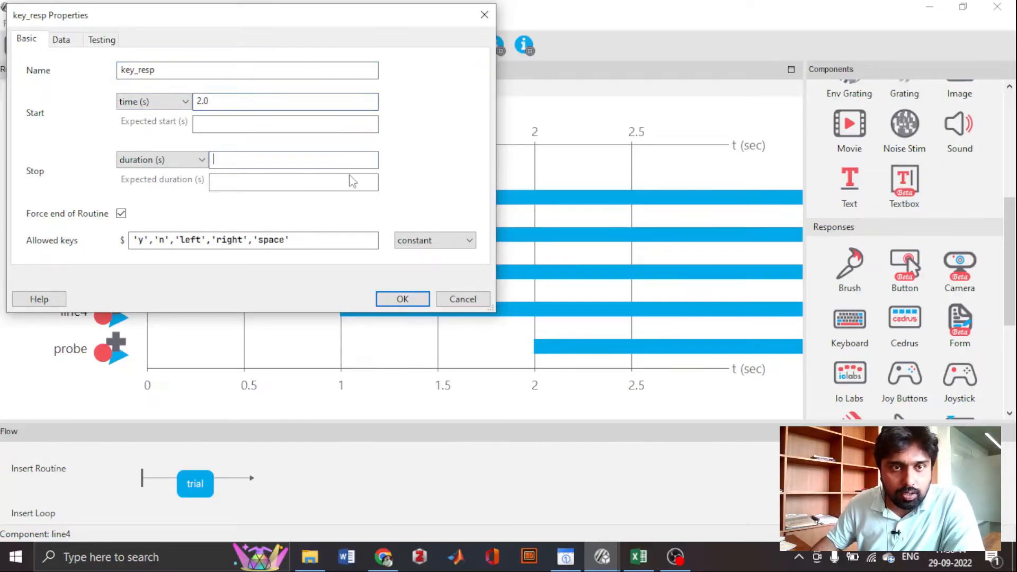
# - Clear all the default allowed keys of the keyboard response
pyautogui.moveTo(328, 239); pyautogui.dragTo(3, 205)
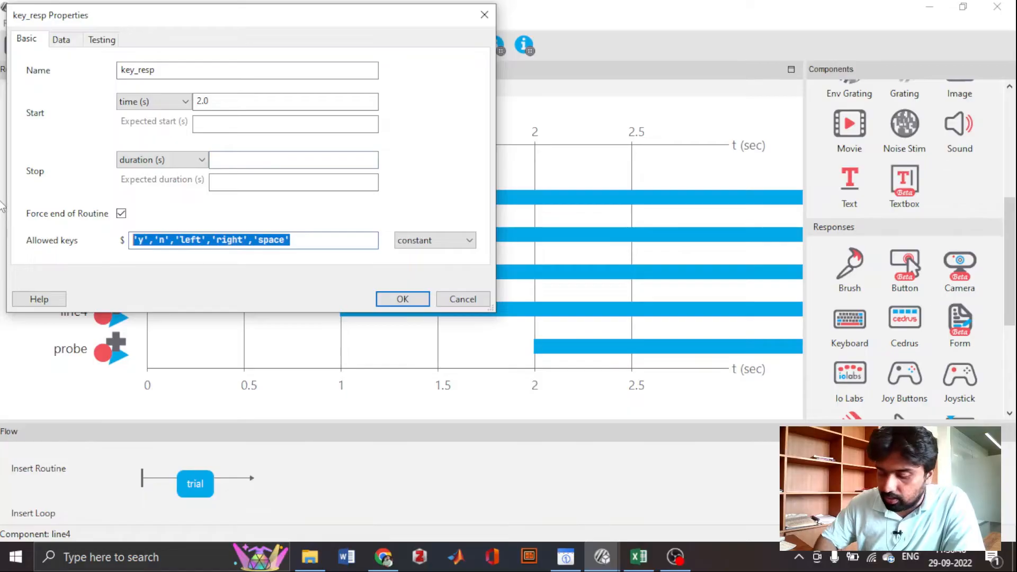
pyautogui.press('BackSpace')
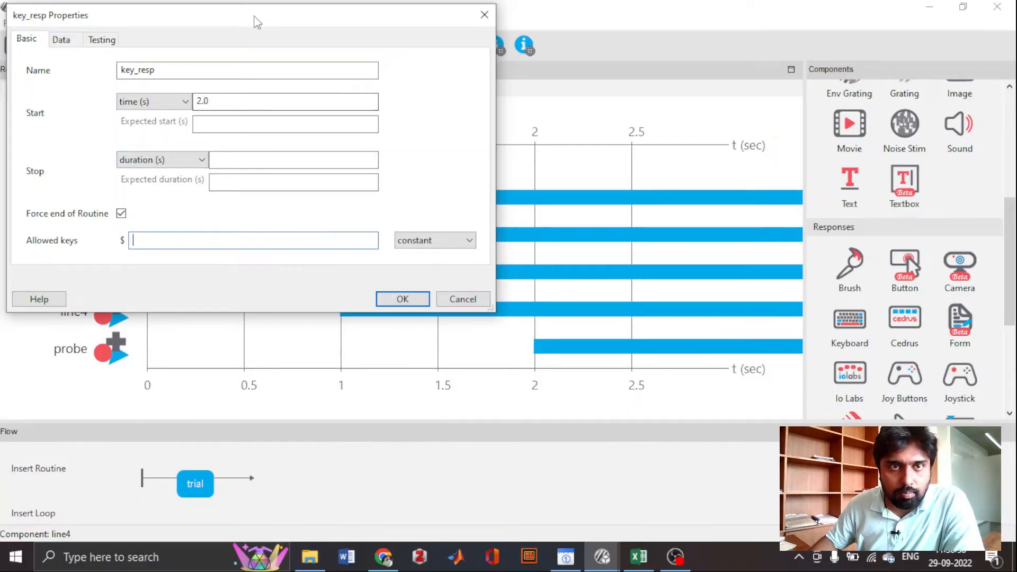
pyautogui.moveTo(257, 22); pyautogui.dragTo(377, 42)
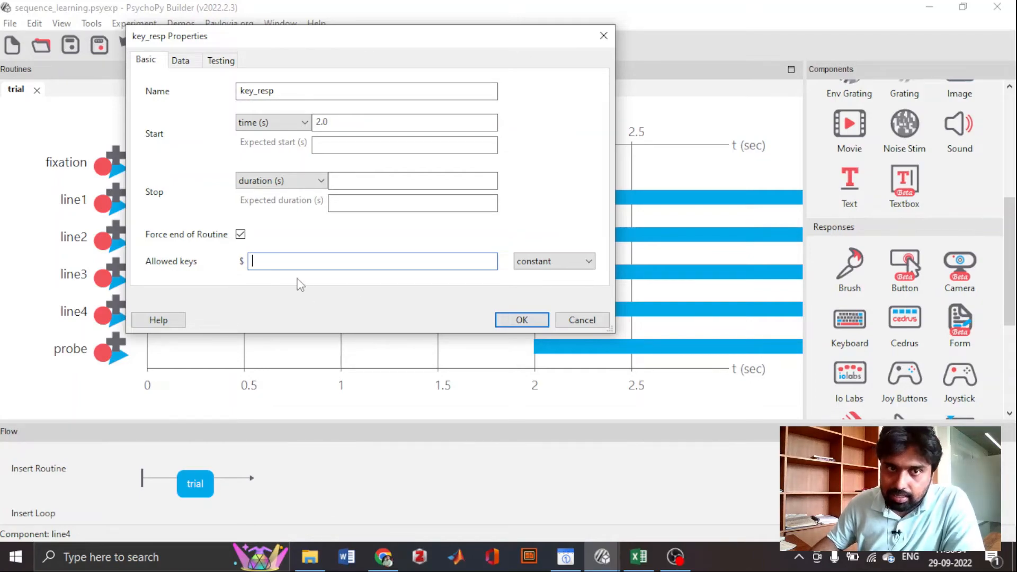
# - Make the keyboard response store correctness against the correct answer $corr_resp and accept its properties
pyautogui.click(181, 60)
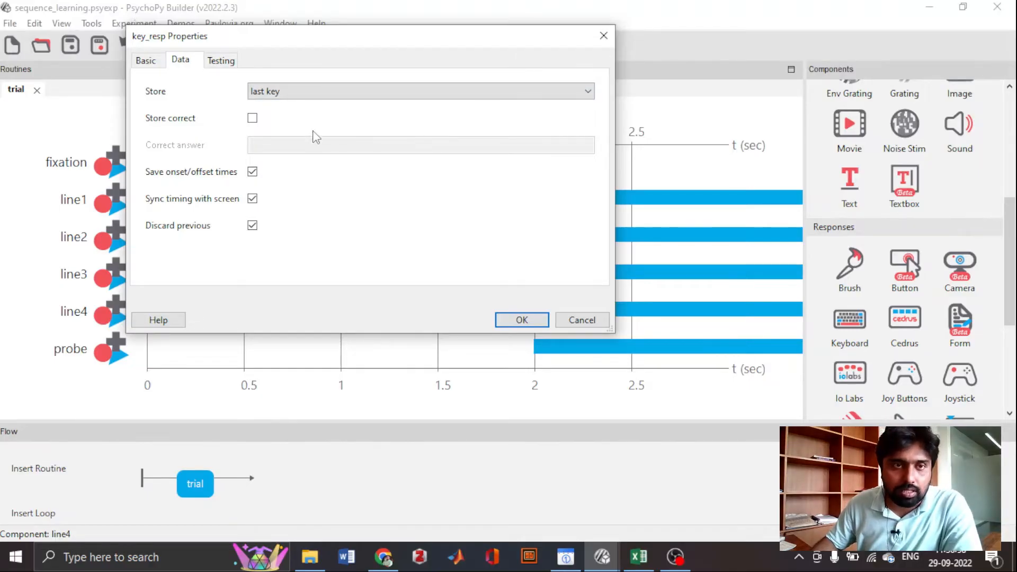
pyautogui.click(252, 117)
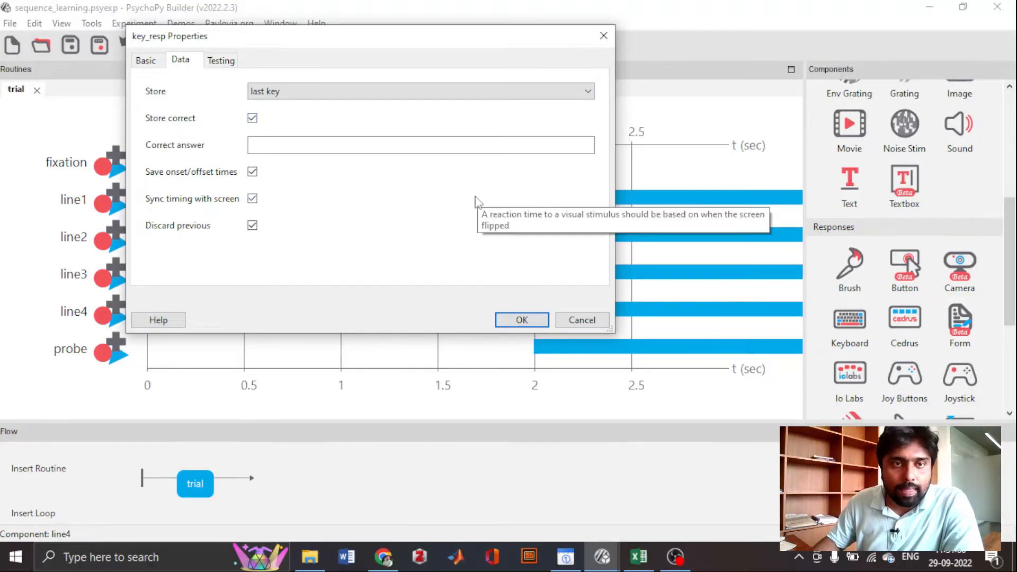
pyautogui.click(316, 151)
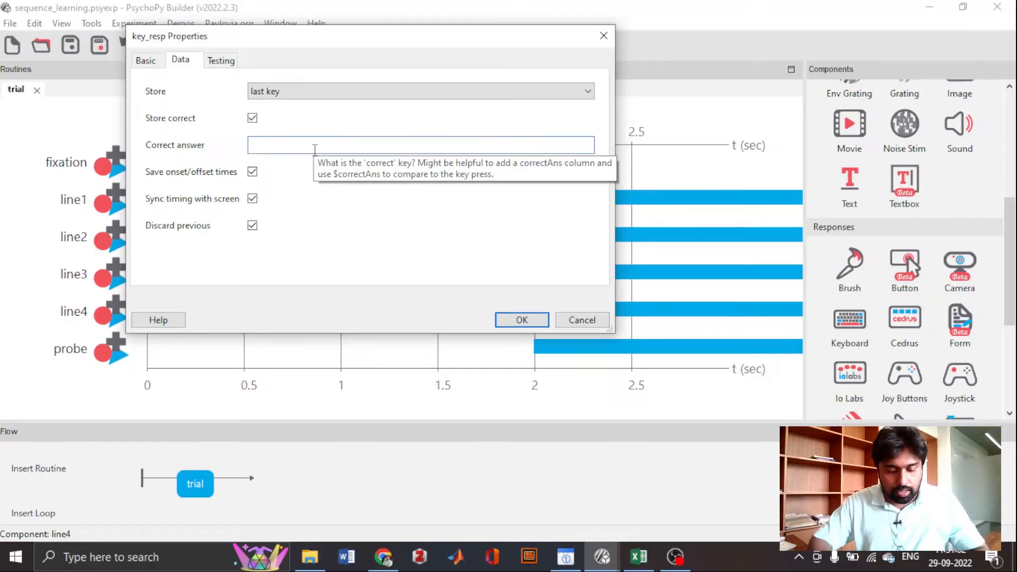
pyautogui.write('$co')
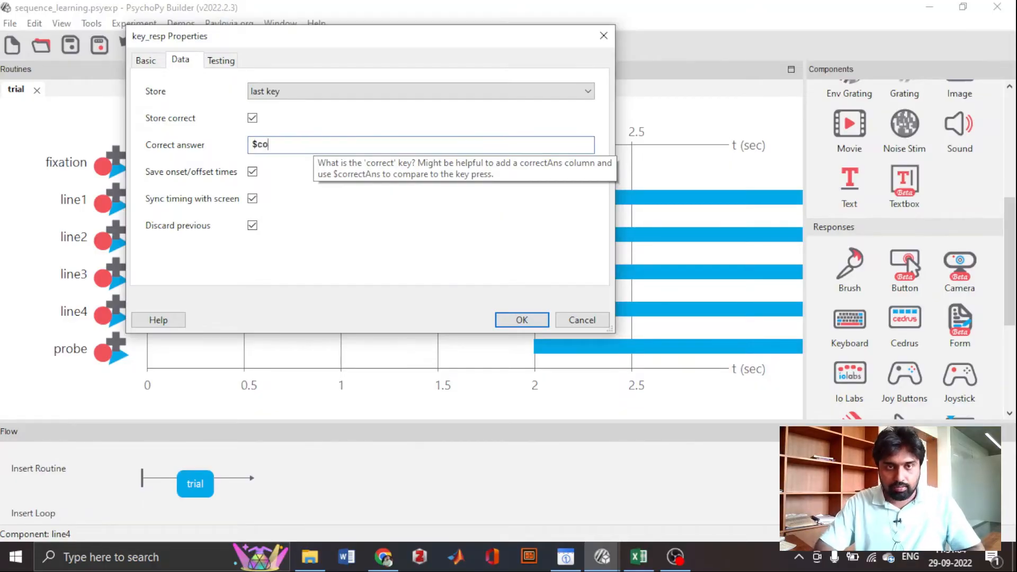
pyautogui.write('rr_r')
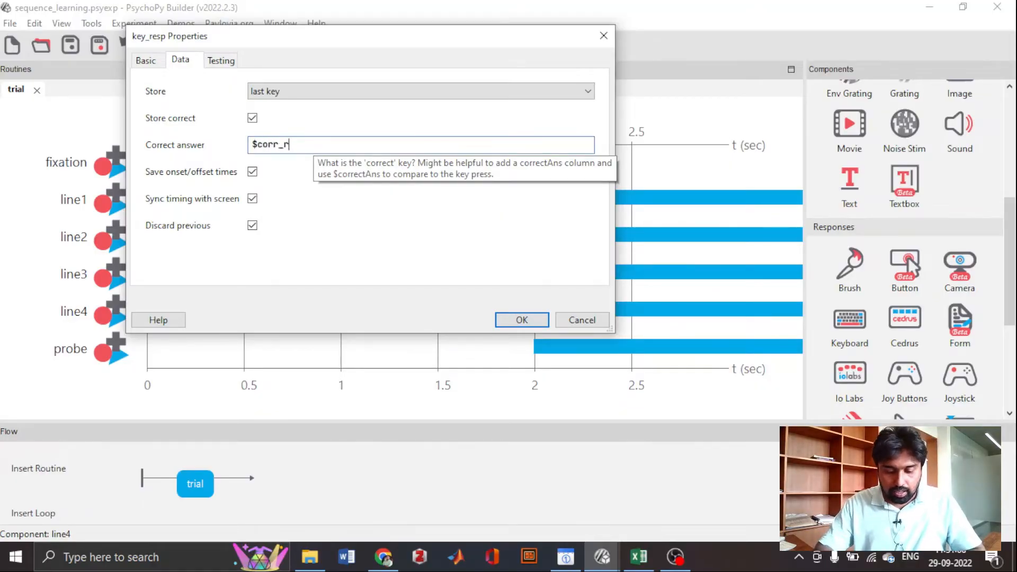
pyautogui.write('esp')
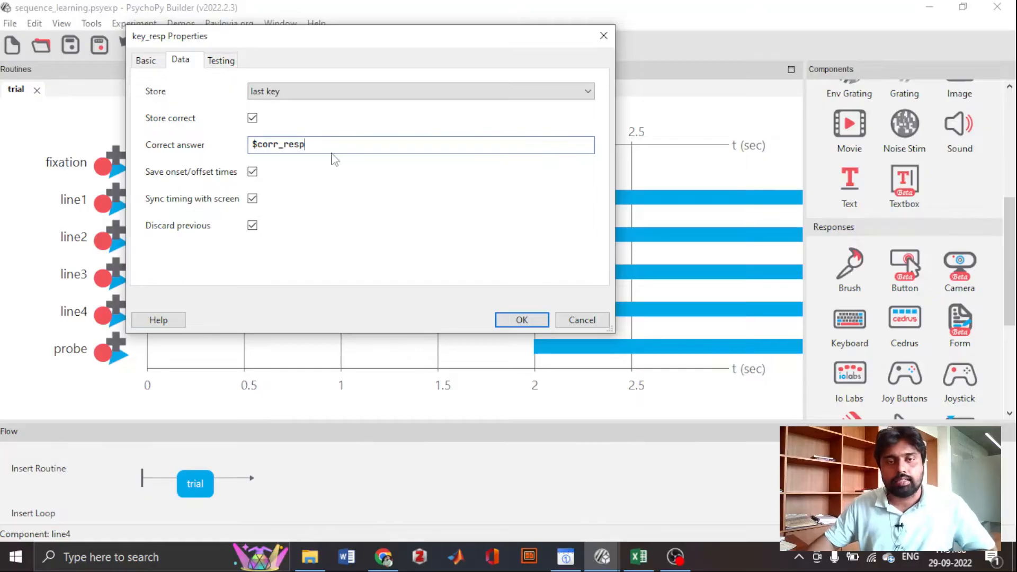
pyautogui.click(521, 320)
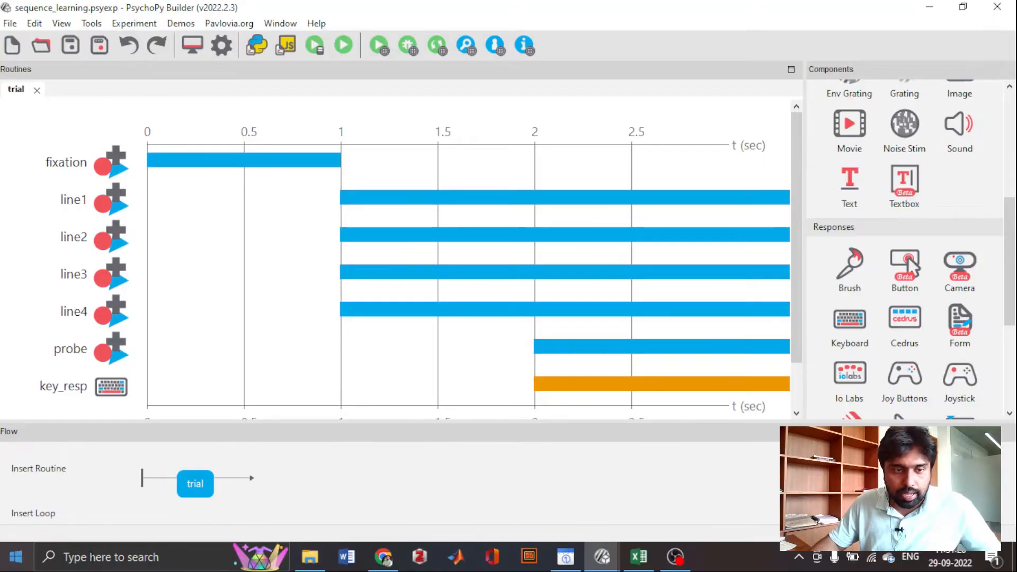
# - Switch to a new Excel 2013 workbook and enter the headers pos in A1 and corr_resp in B1
pyautogui.click(13, 558)
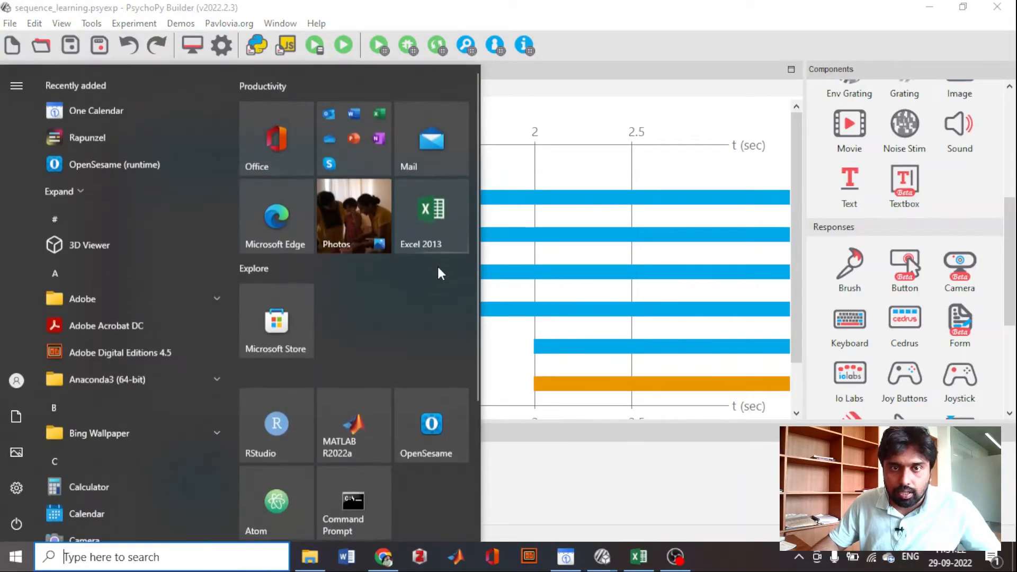
pyautogui.click(426, 242)
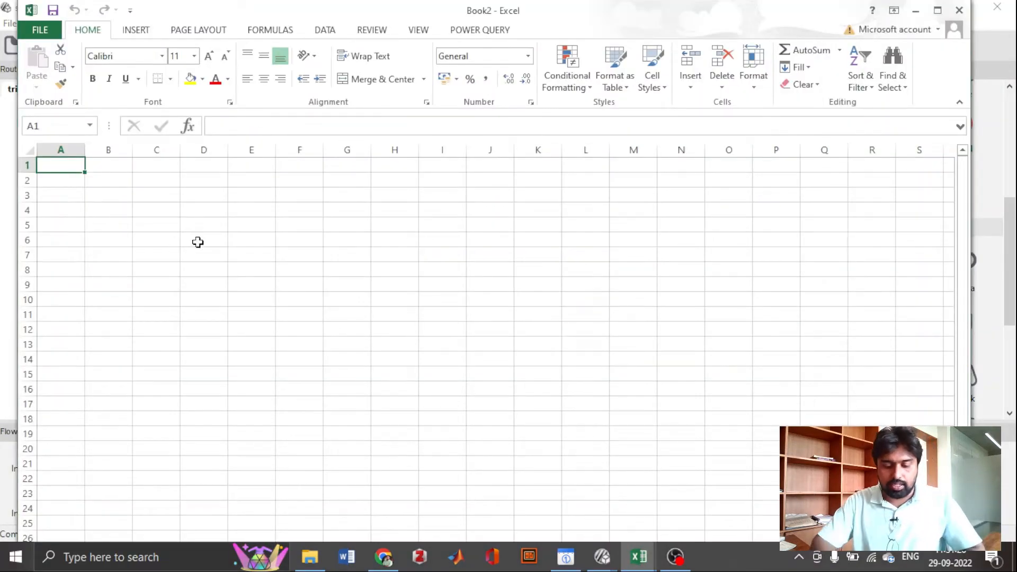
pyautogui.write('po')
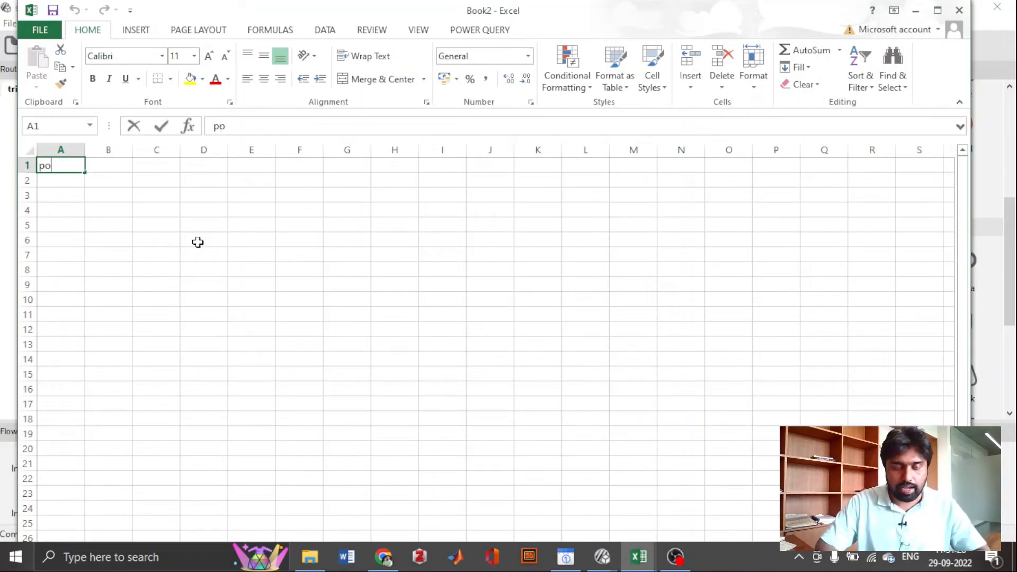
pyautogui.write('s')
pyautogui.press('Tab')
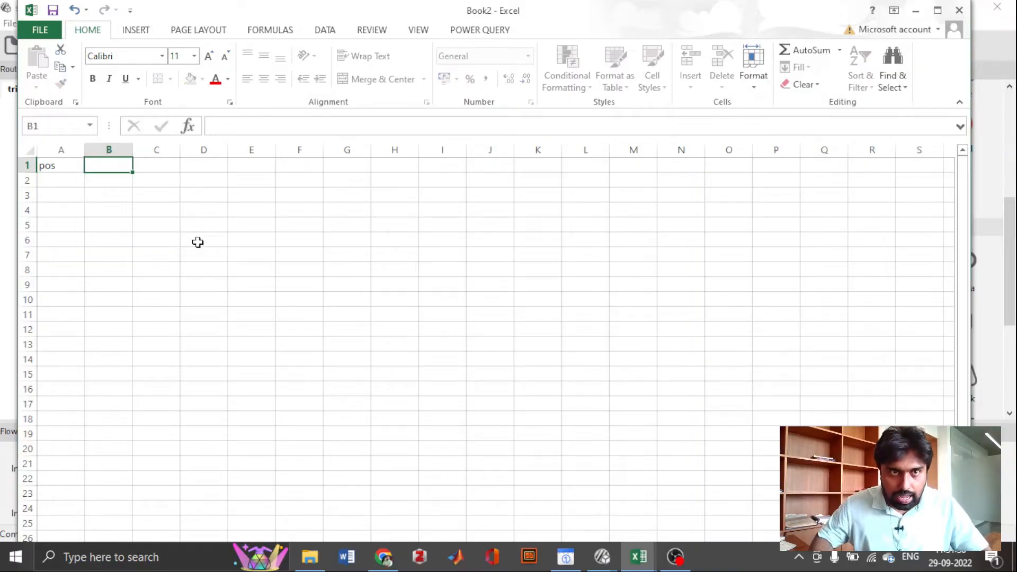
pyautogui.write('corr')
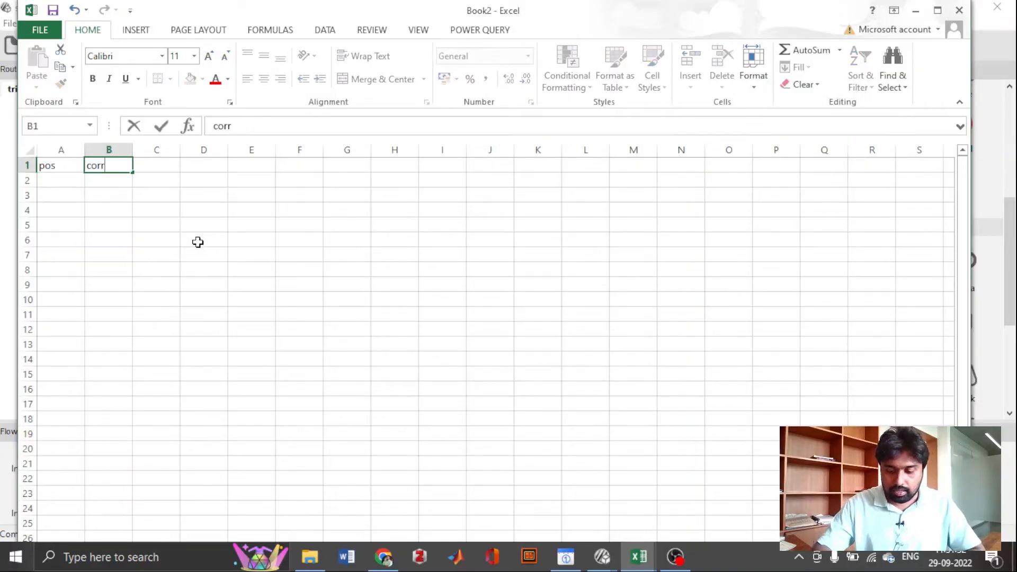
pyautogui.write('_resp')
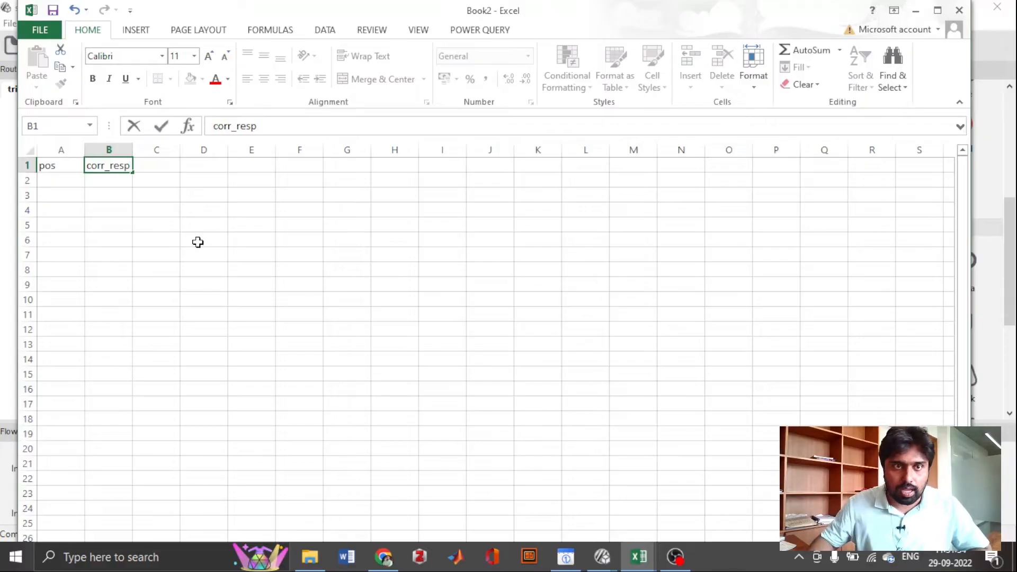
# - Widen columns A and B of the conditions sheet slightly
pyautogui.click(197, 242)
pyautogui.moveTo(133, 150); pyautogui.dragTo(157, 150)
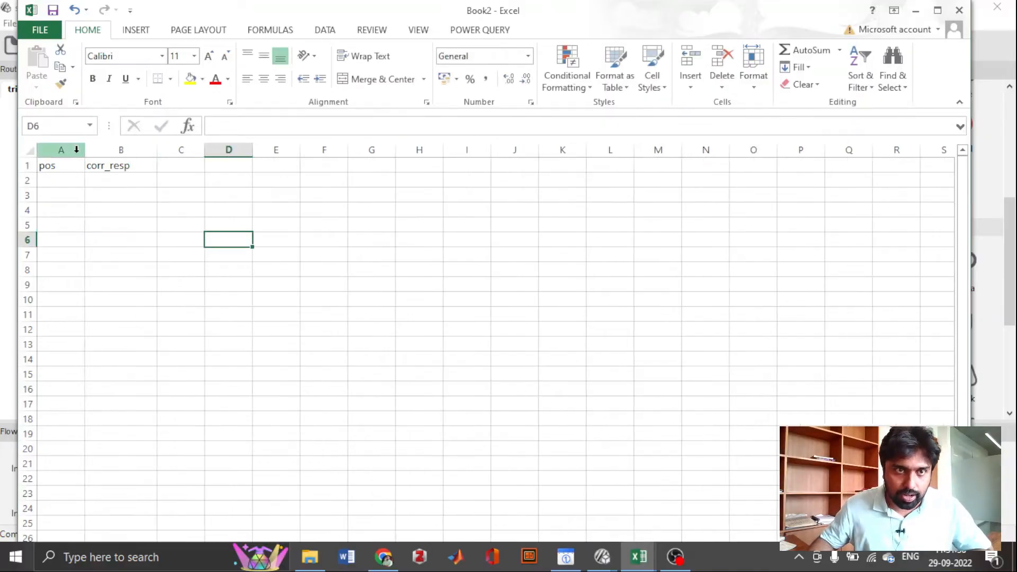
pyautogui.moveTo(84, 150); pyautogui.dragTo(104, 150)
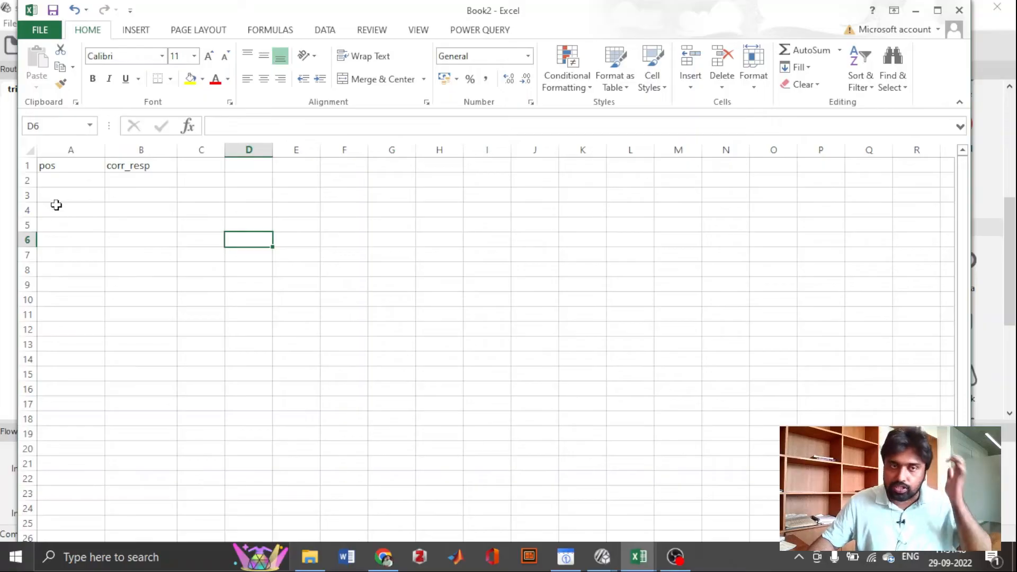
# - Enter the probe positions -50, 150, 50 and -150 under pos in cells A2 to A5
pyautogui.click(58, 192)
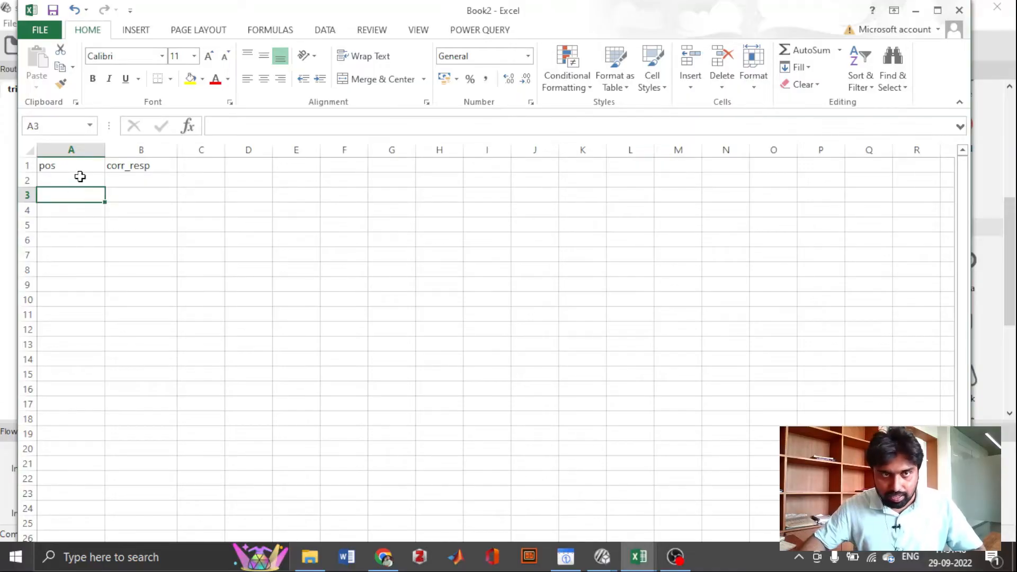
pyautogui.click(89, 183)
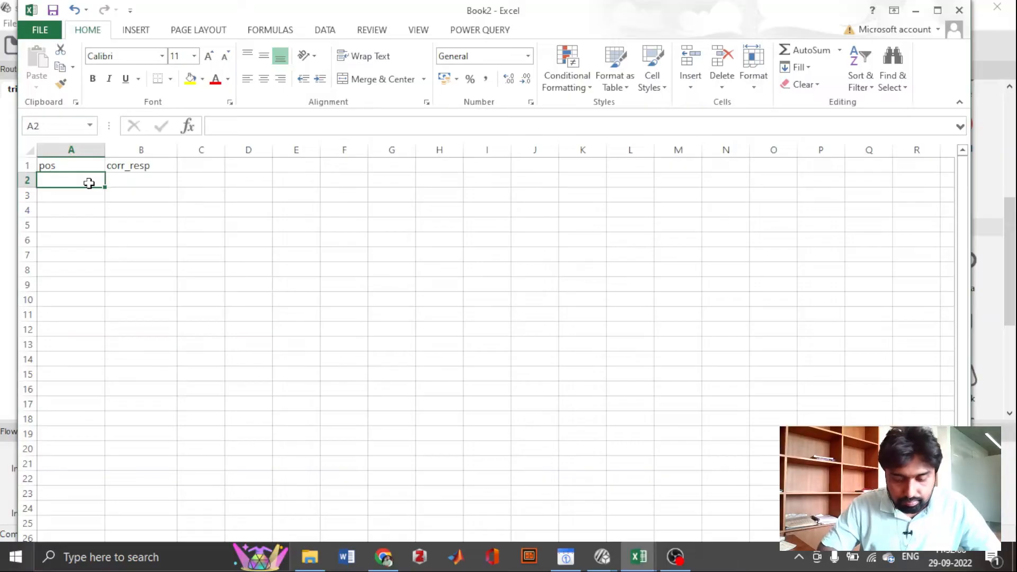
pyautogui.write('-50')
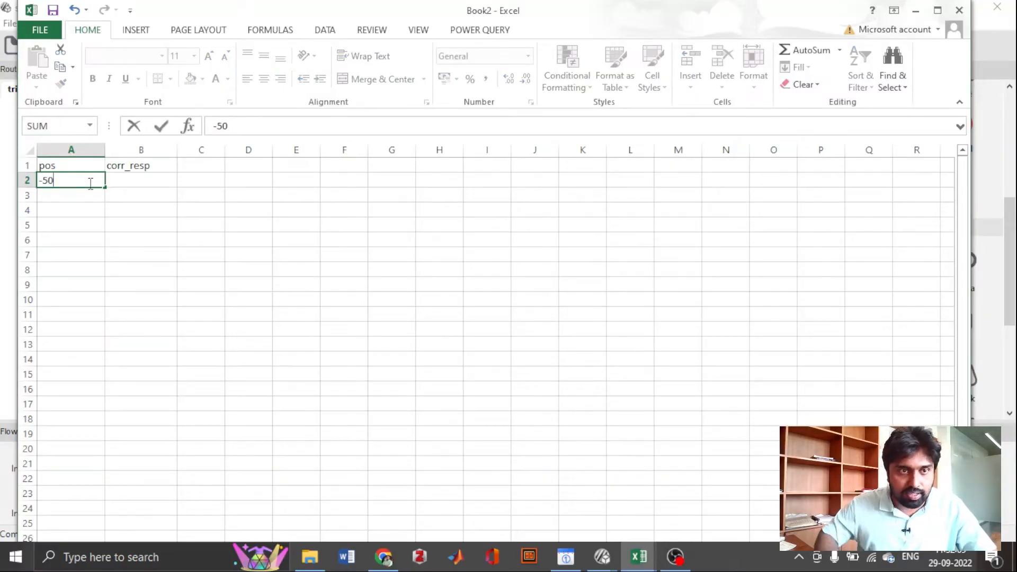
pyautogui.press('Return')
pyautogui.write('150')
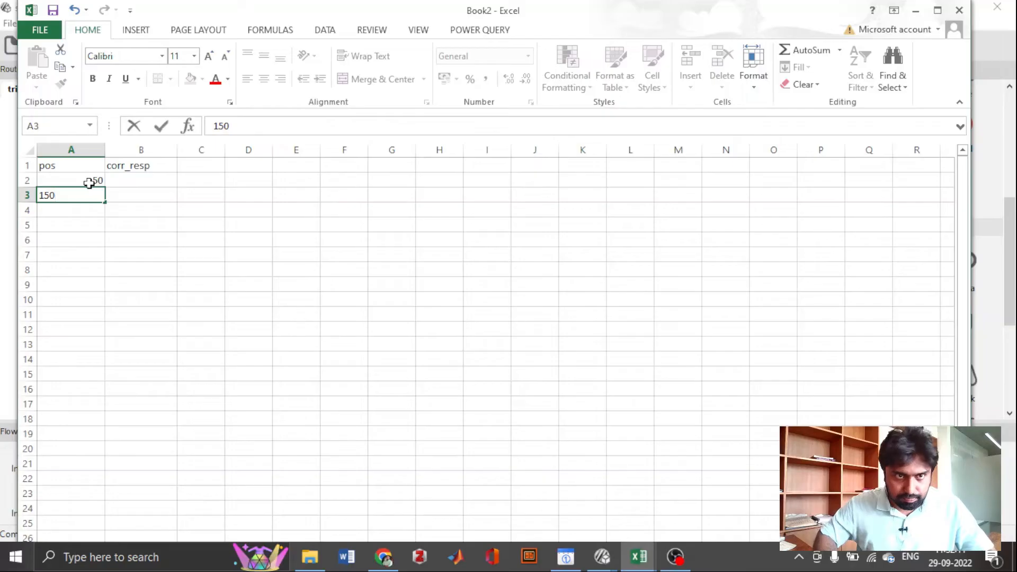
pyautogui.press('Return')
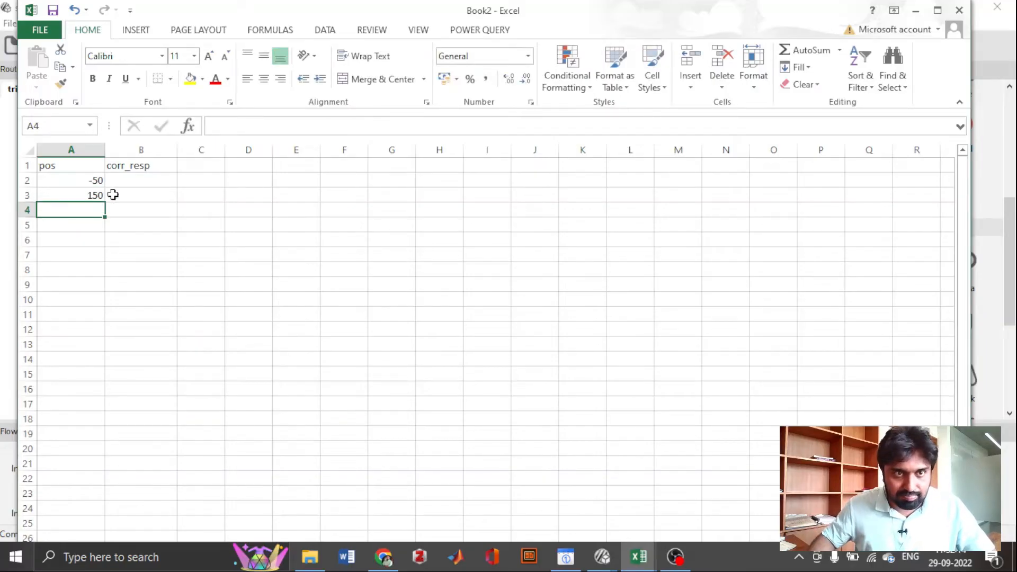
pyautogui.write('50')
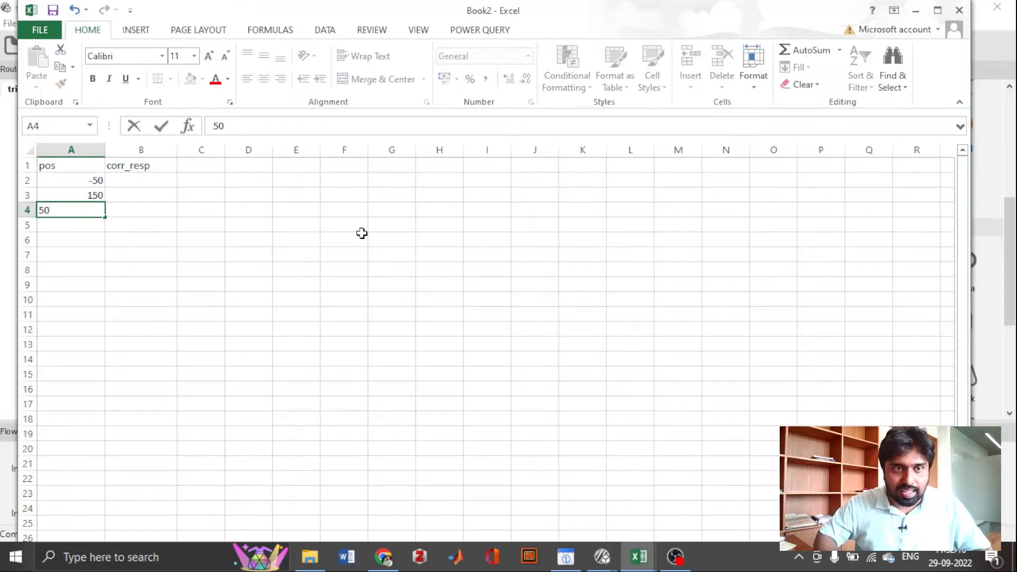
pyautogui.press('Return')
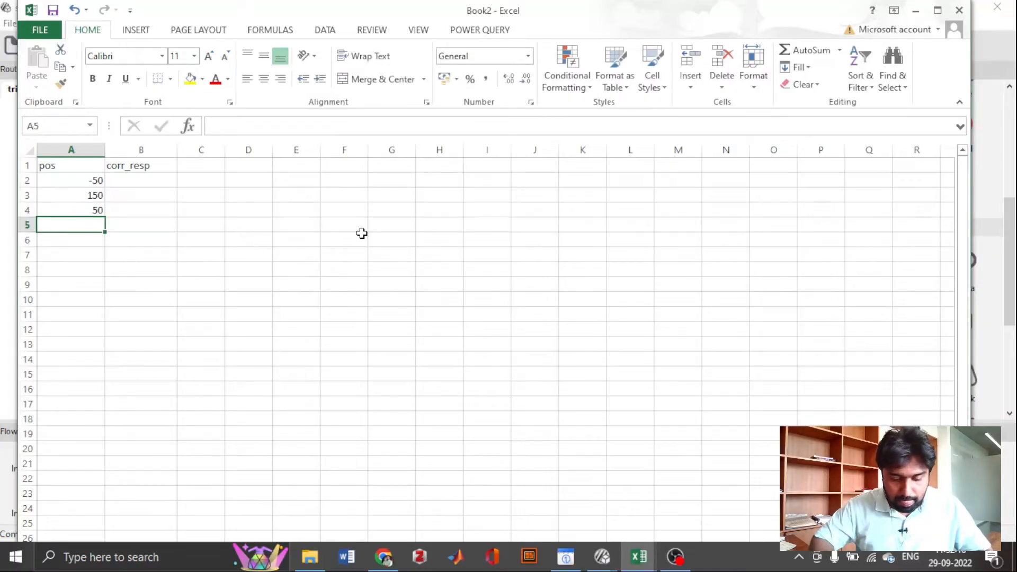
pyautogui.write('-150')
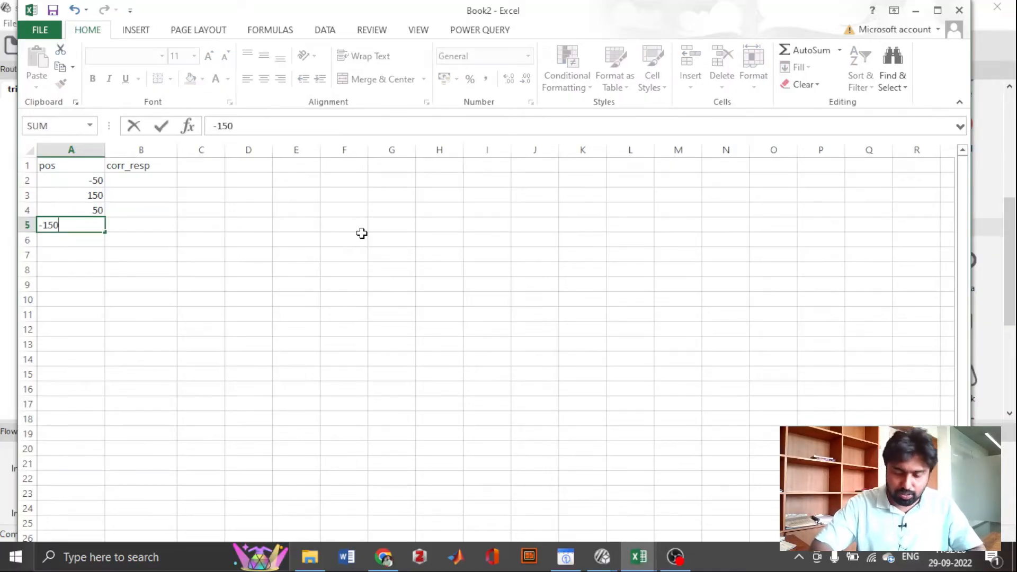
pyautogui.press('Tab')
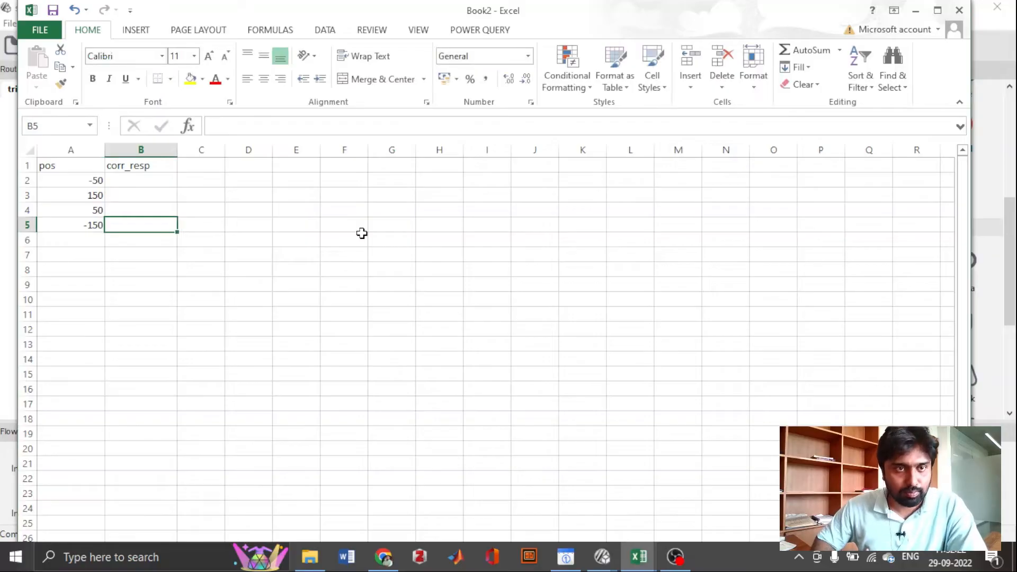
# - Enter the correct responses x, v, c and z under corr_resp in cells B2 to B5
pyautogui.press('Up')
pyautogui.press('Up')
pyautogui.press('Up')
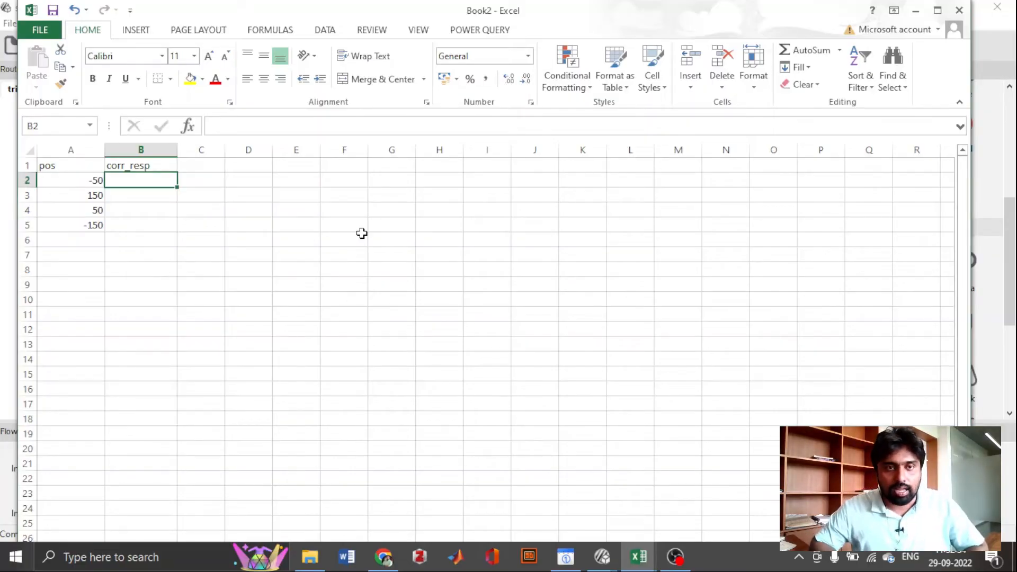
pyautogui.write('x')
pyautogui.press('Return')
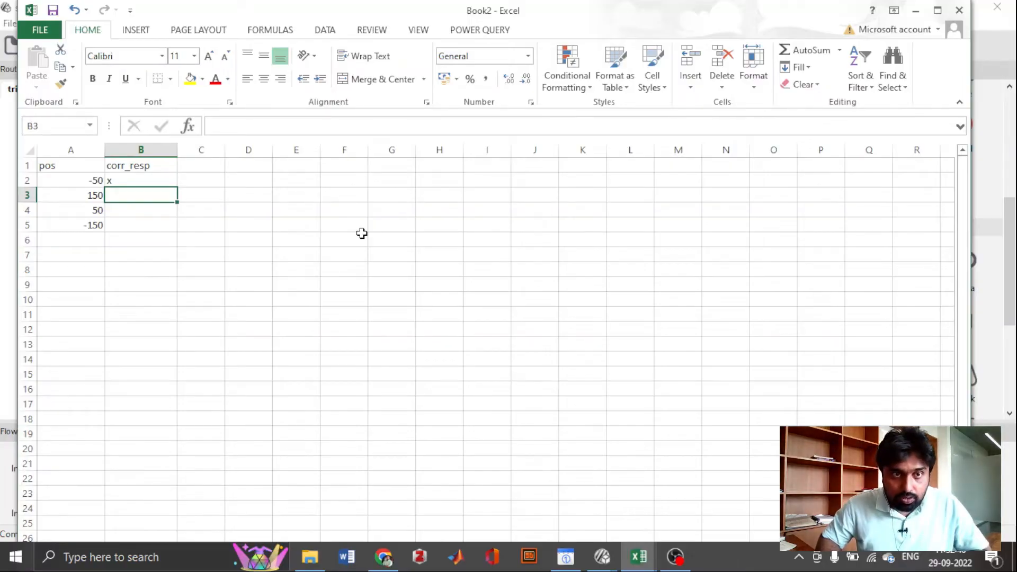
pyautogui.write('v')
pyautogui.press('Return')
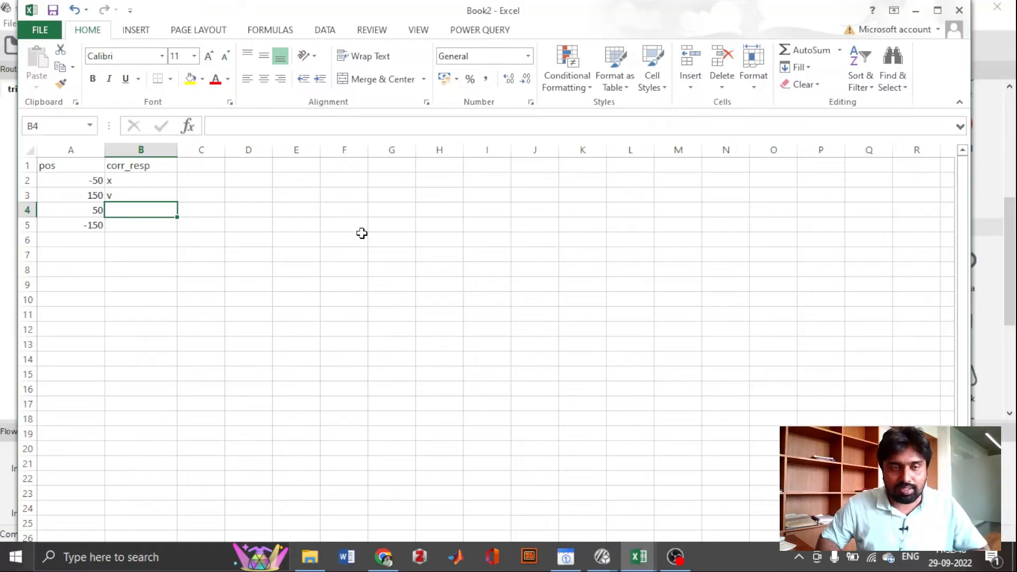
pyautogui.write('c')
pyautogui.press('Return')
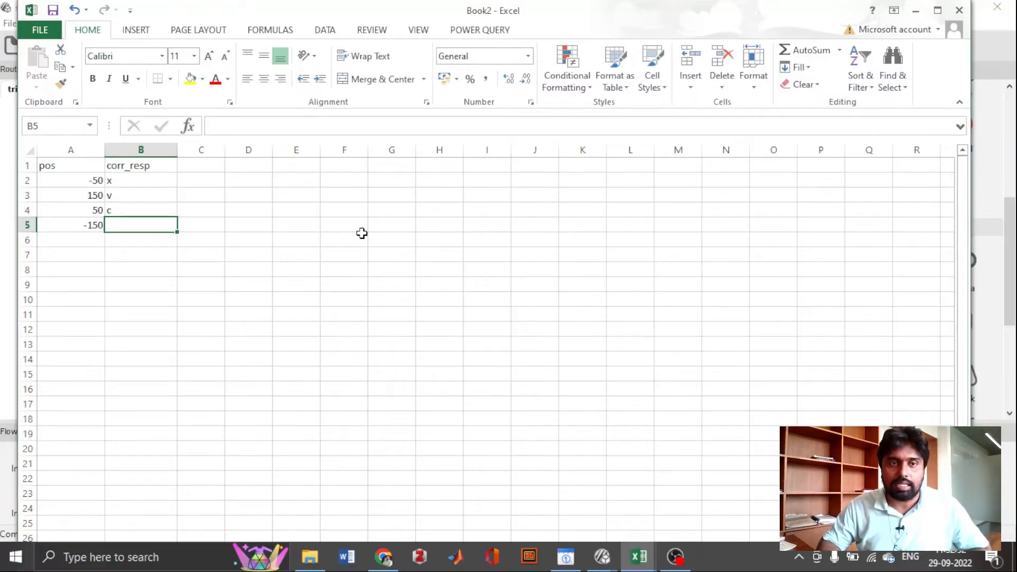
pyautogui.write('z')
pyautogui.press('Return')
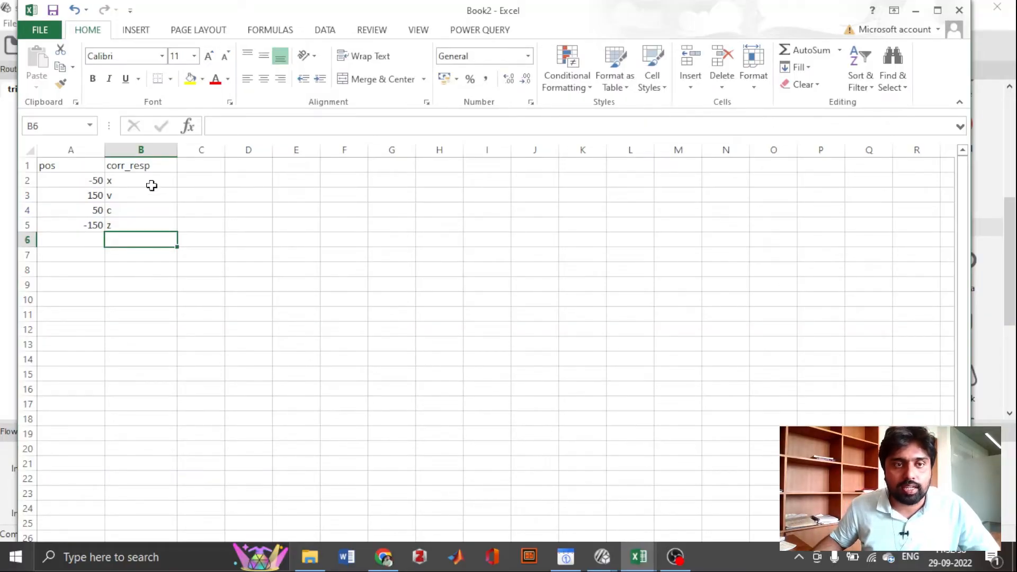
# - Save the workbook as sequence_con in the tutorials folder in CSV (MS-DOS) format, keeping that format
pyautogui.click(43, 31)
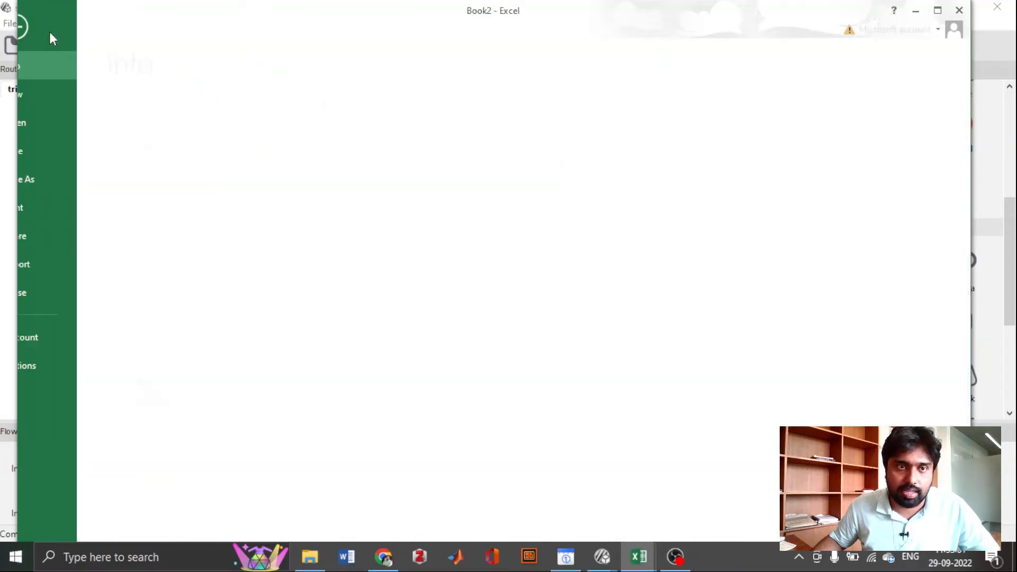
pyautogui.click(52, 178)
pyautogui.click(219, 176)
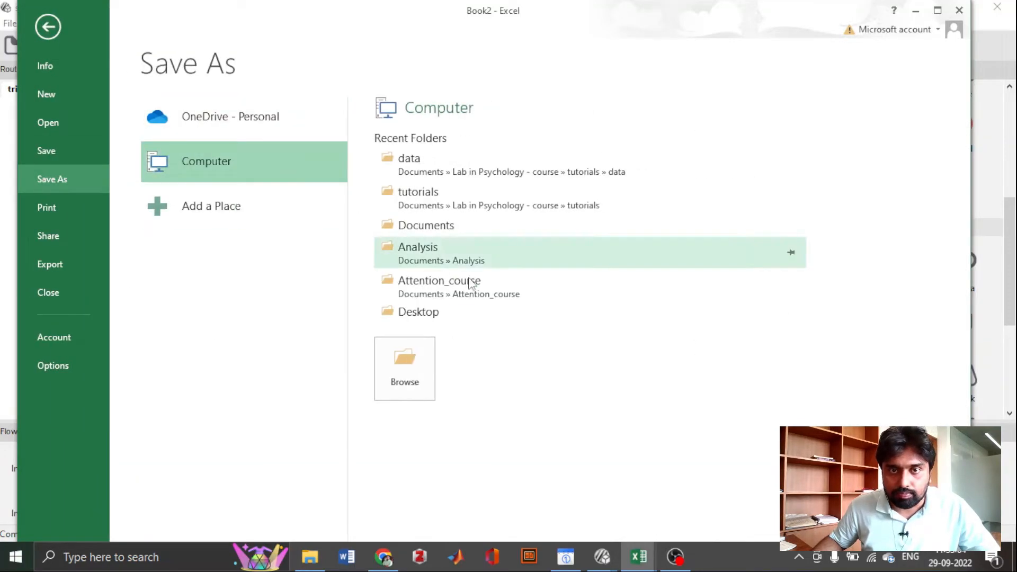
pyautogui.click(452, 210)
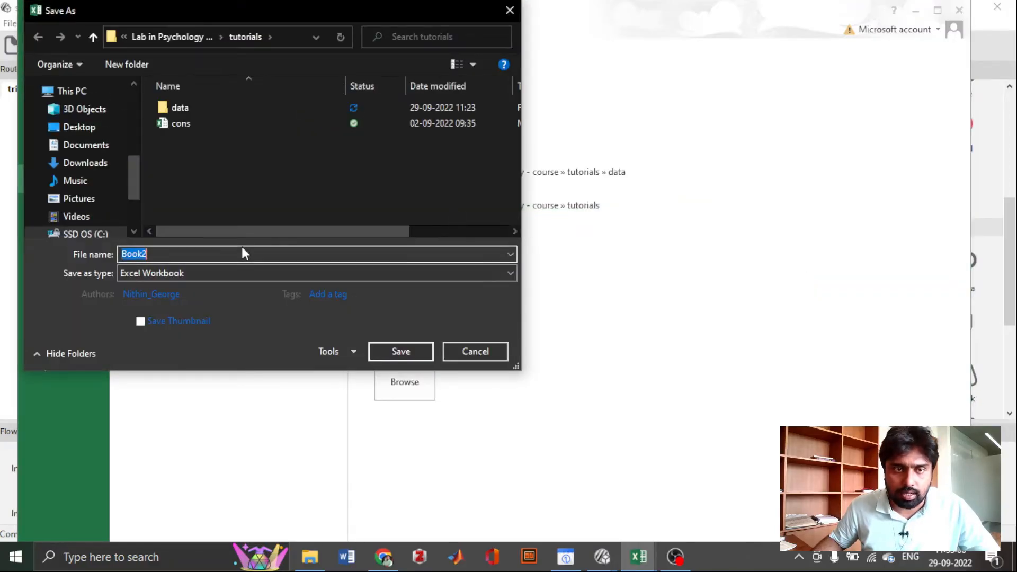
pyautogui.write('se')
pyautogui.write('q')
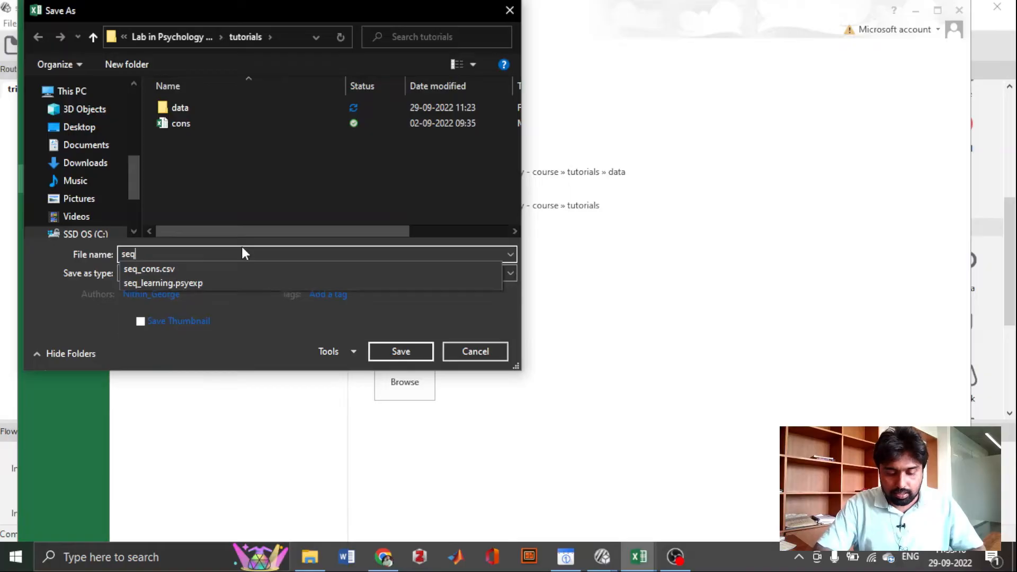
pyautogui.write('ue')
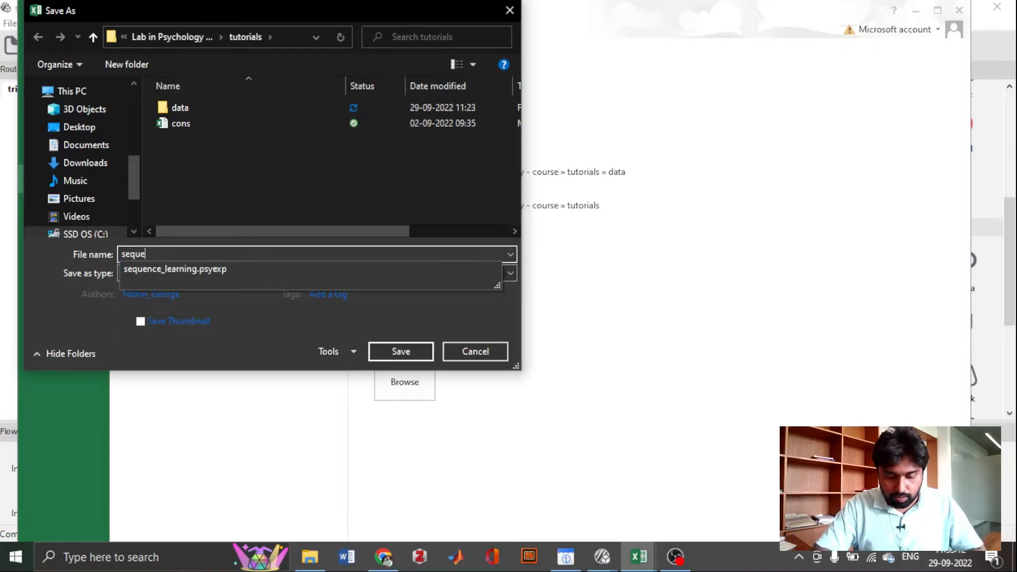
pyautogui.write('nce_con')
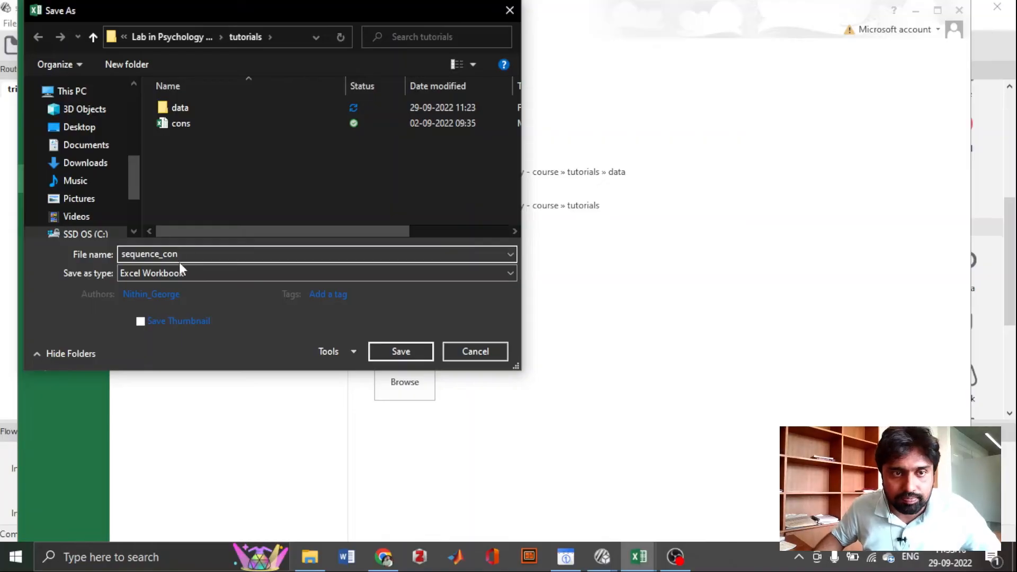
pyautogui.click(272, 274)
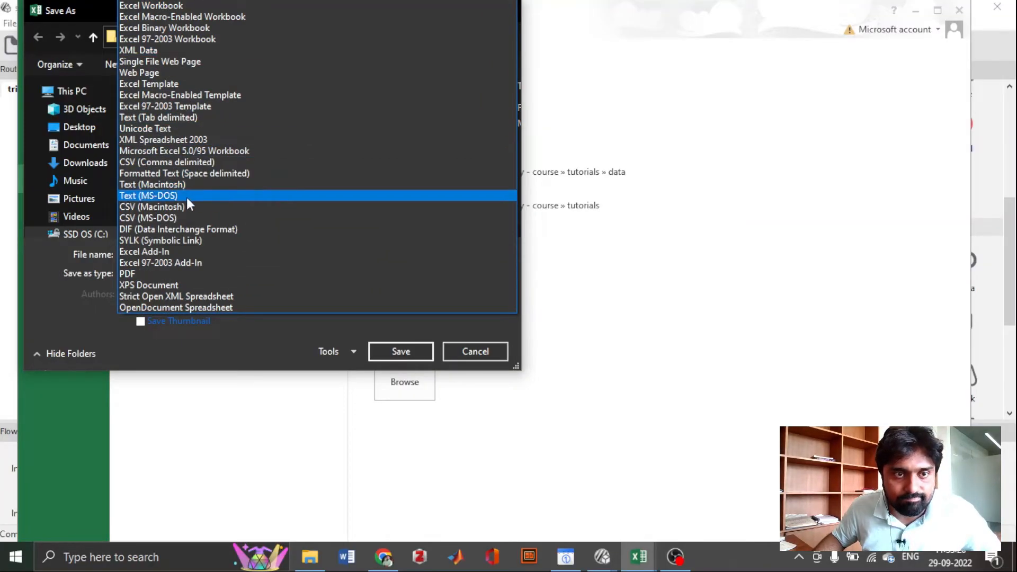
pyautogui.click(186, 218)
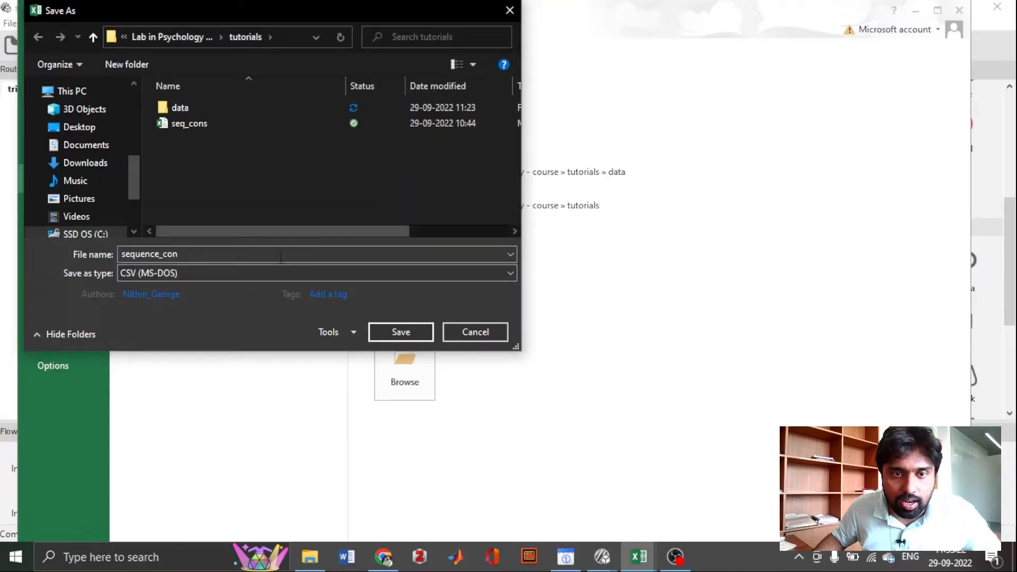
pyautogui.click(403, 333)
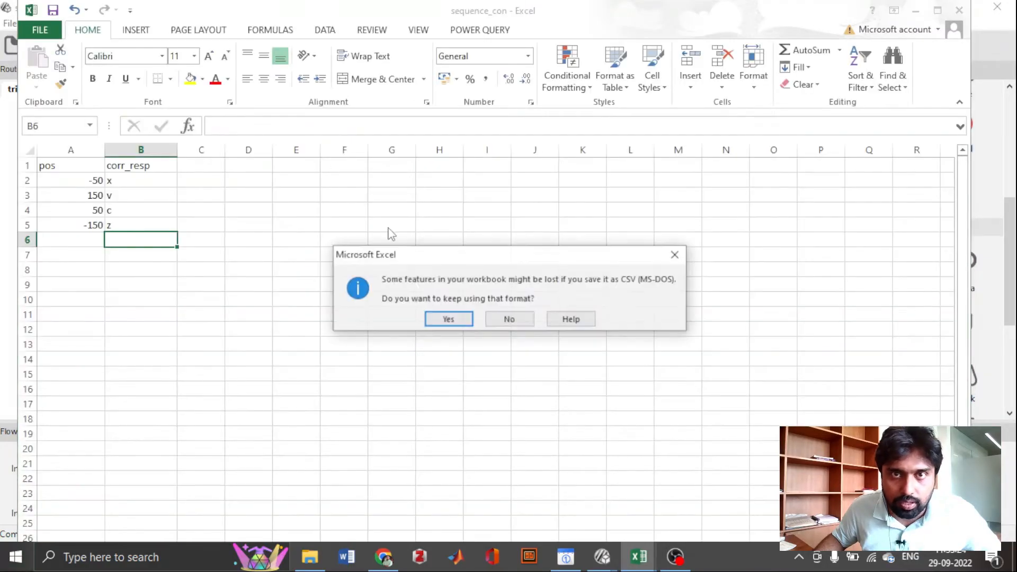
pyautogui.click(468, 318)
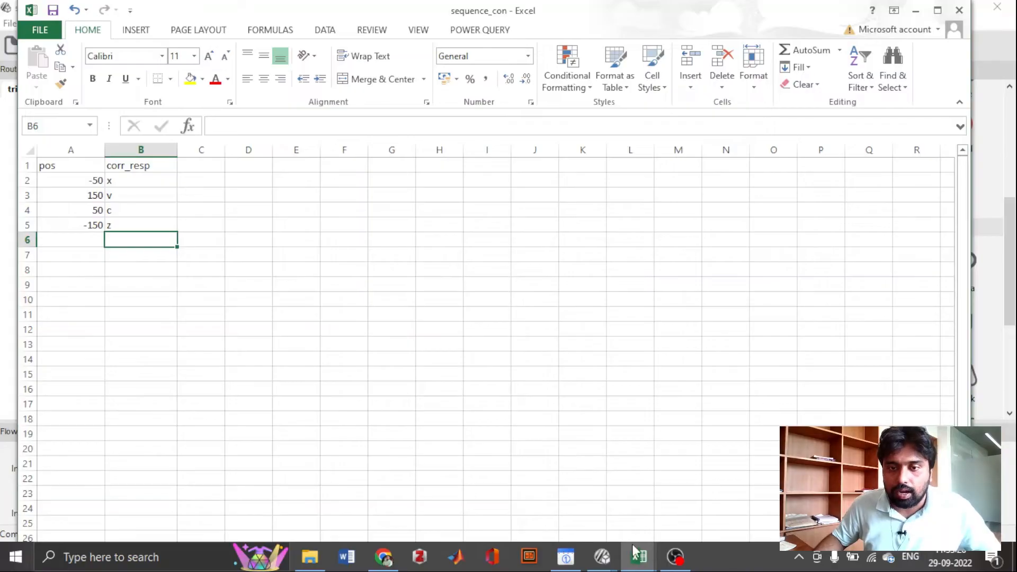
# - Switch to the sequence_learning.psyexp window in PsychoPy Builder and insert a loop around the trial routine in the flow
pyautogui.click(603, 556)
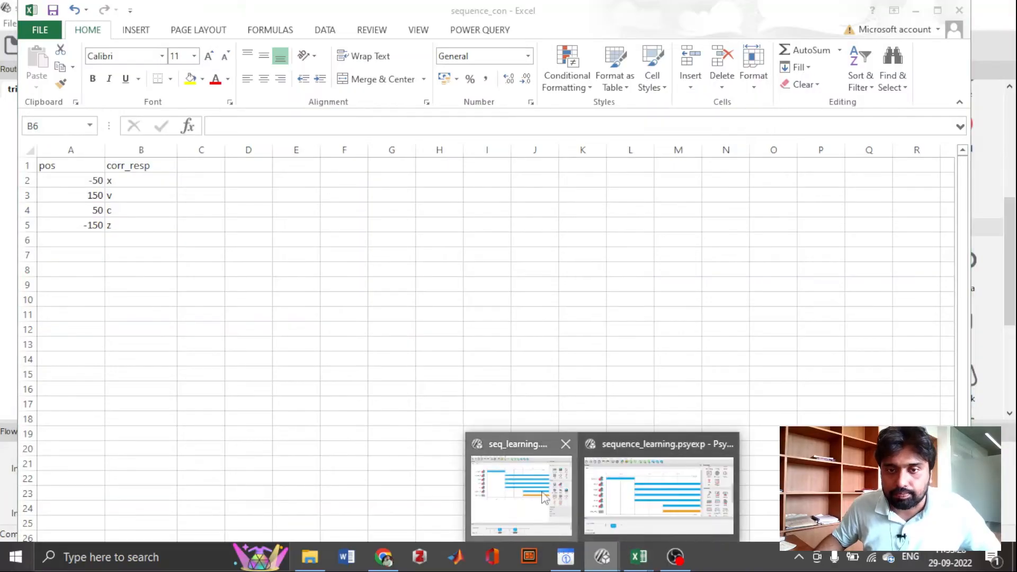
pyautogui.moveTo(602, 556)
pyautogui.click(637, 524)
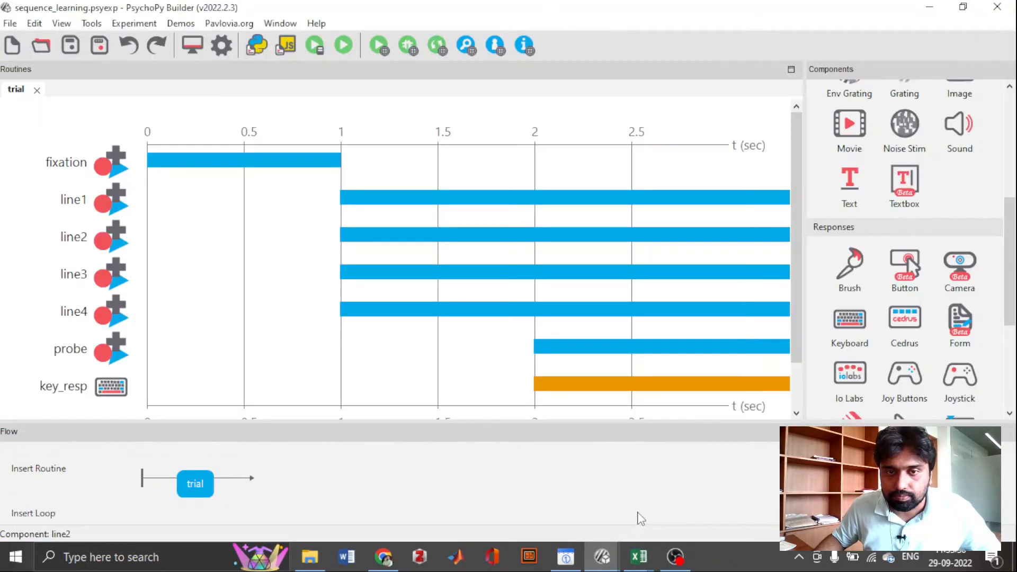
pyautogui.click(58, 516)
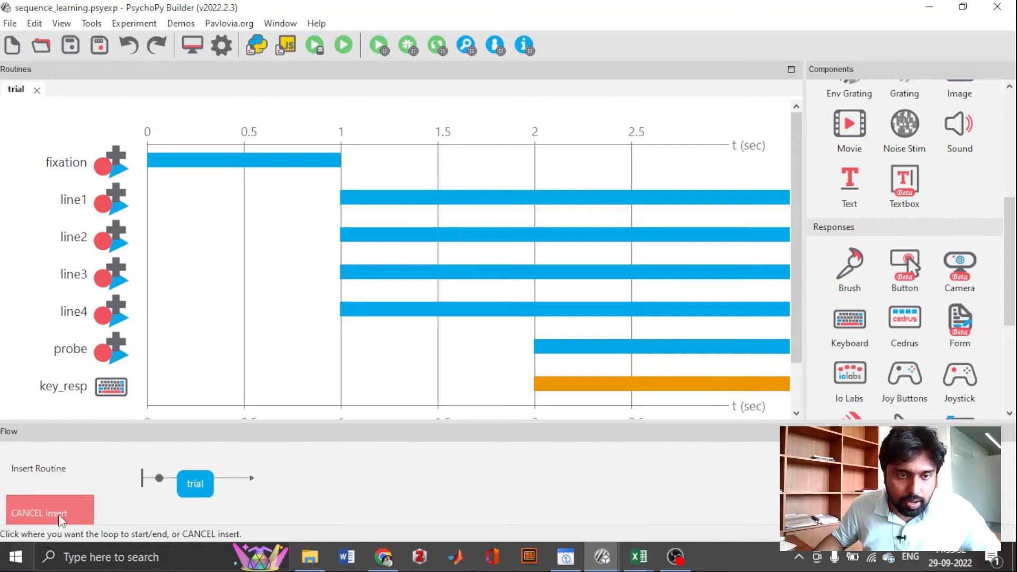
pyautogui.click(159, 478)
pyautogui.click(232, 479)
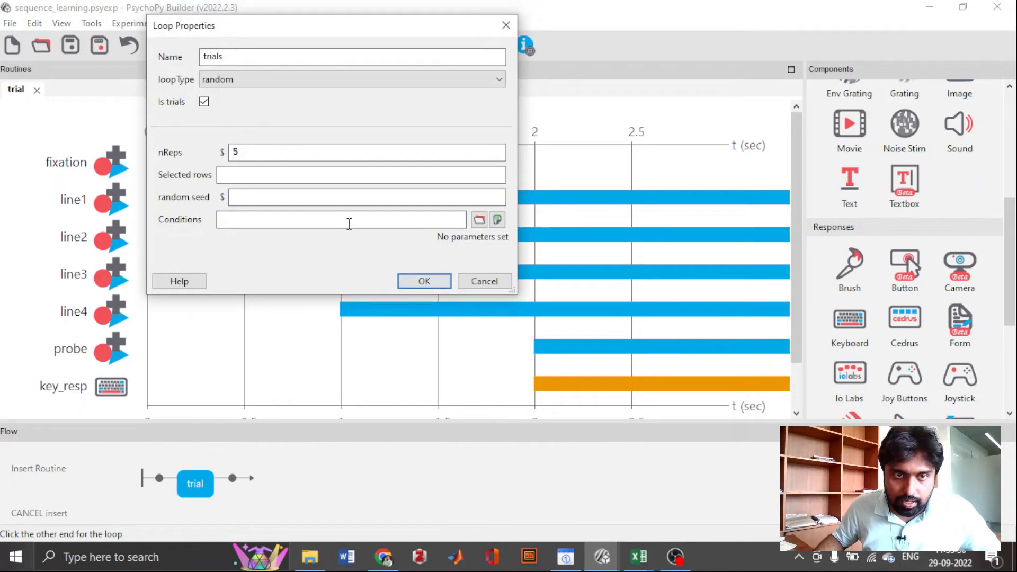
# - Load sequence_con.csv from the tutorials folder as the trials loop's conditions file
pyautogui.click(347, 220)
pyautogui.click(478, 220)
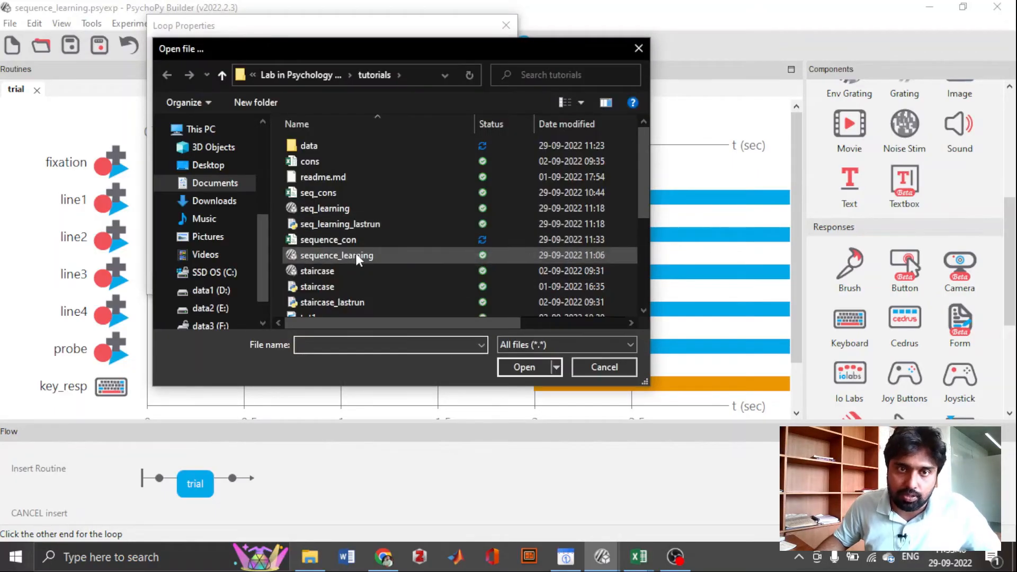
pyautogui.doubleClick(372, 243)
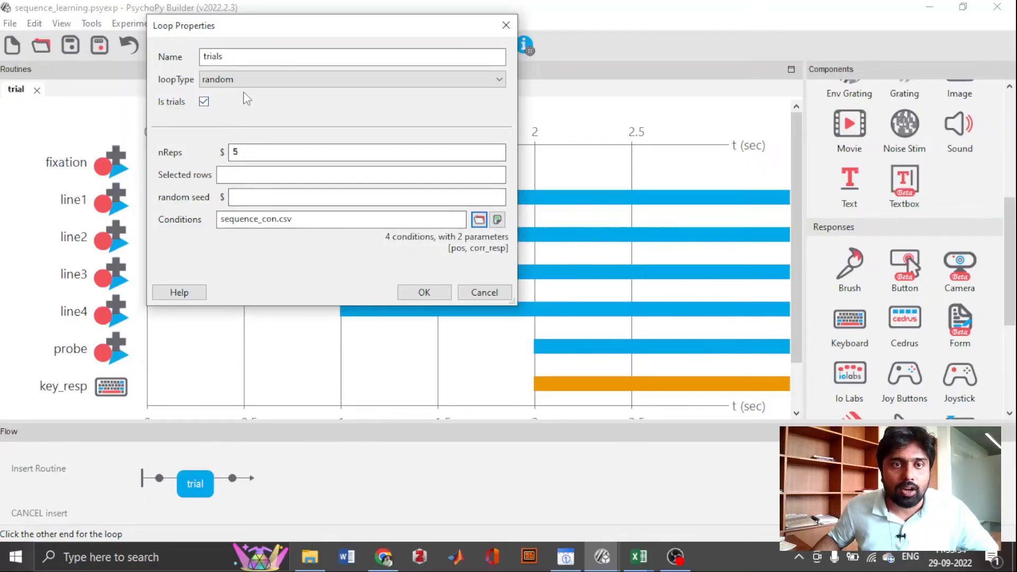
# - Set the trials loop to sequential with 12 repetitions and accept its properties
pyautogui.click(245, 84)
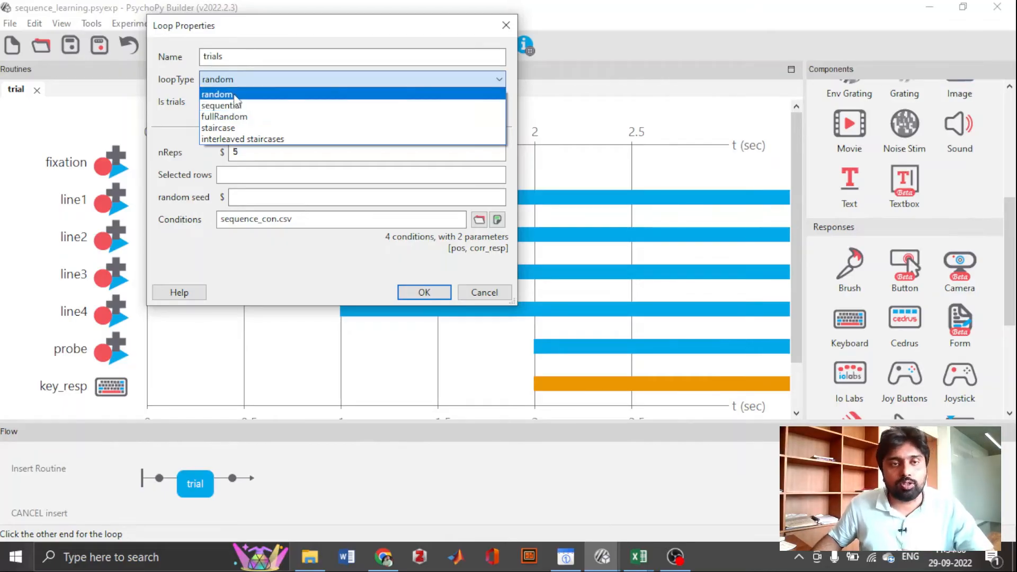
pyautogui.click(233, 106)
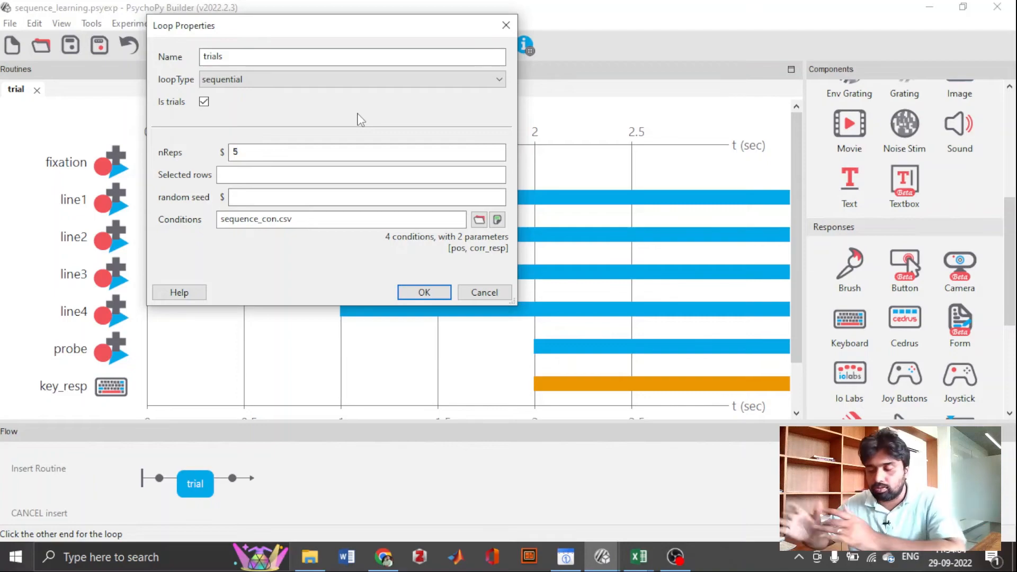
pyautogui.click(332, 150)
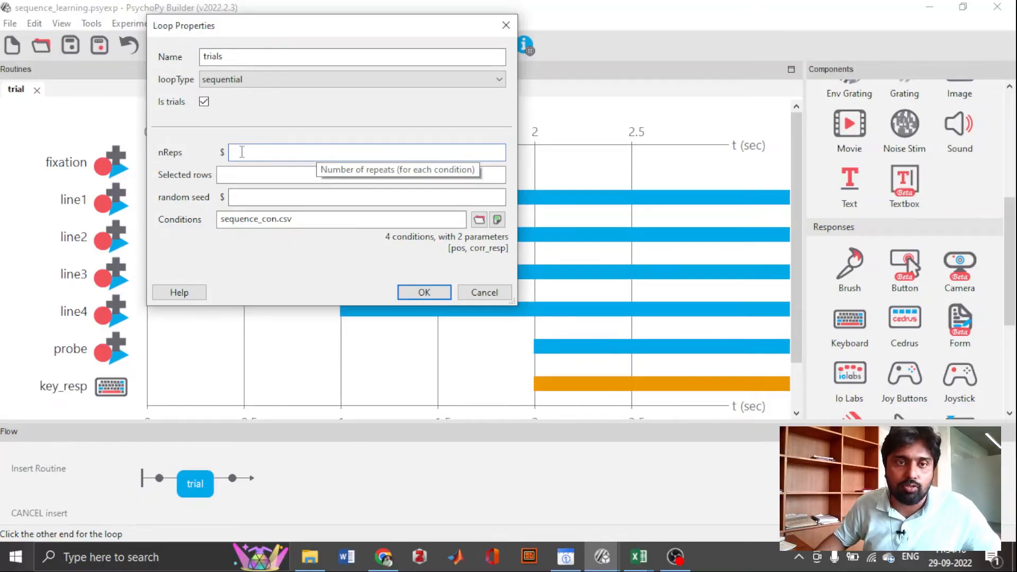
pyautogui.write('12')
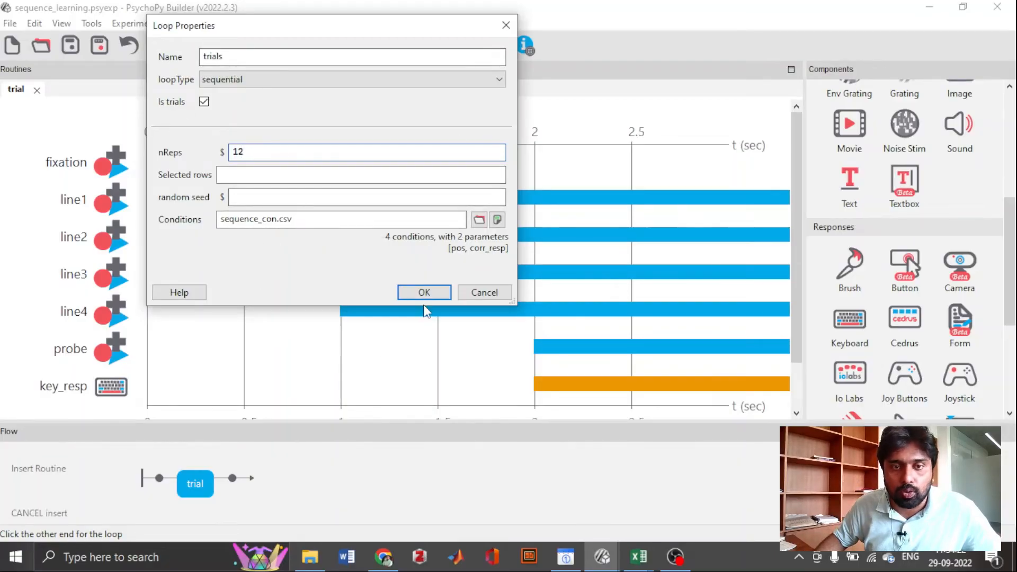
pyautogui.click(424, 293)
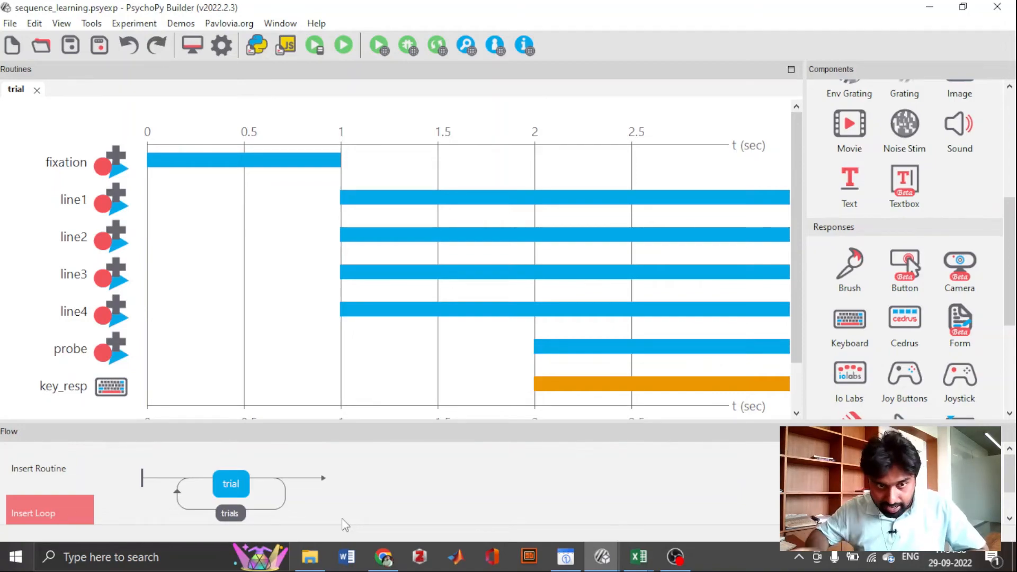
# - Insert the existing trial routine a second time in the flow, after the trials loop
pyautogui.click(53, 476)
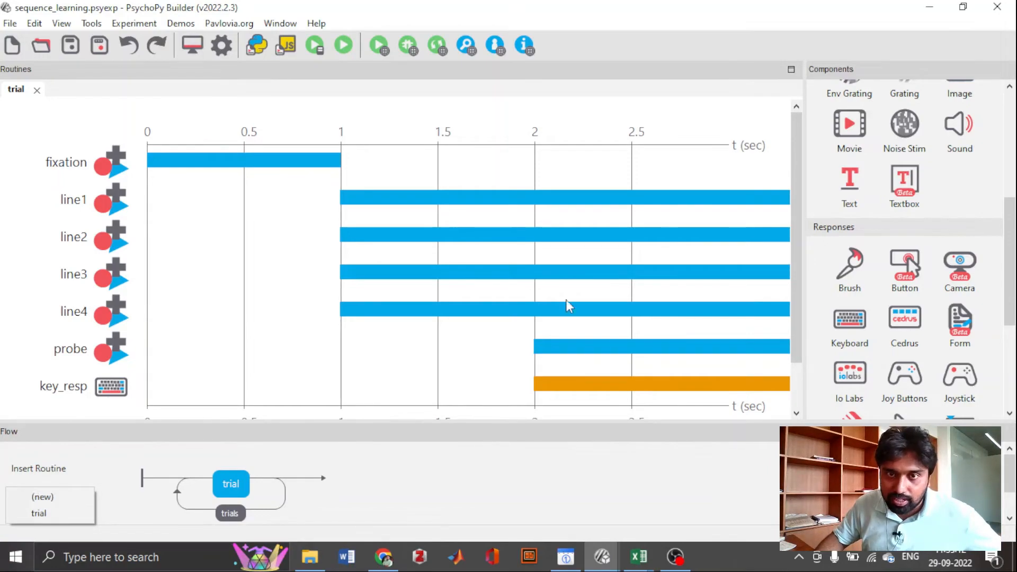
pyautogui.click(38, 512)
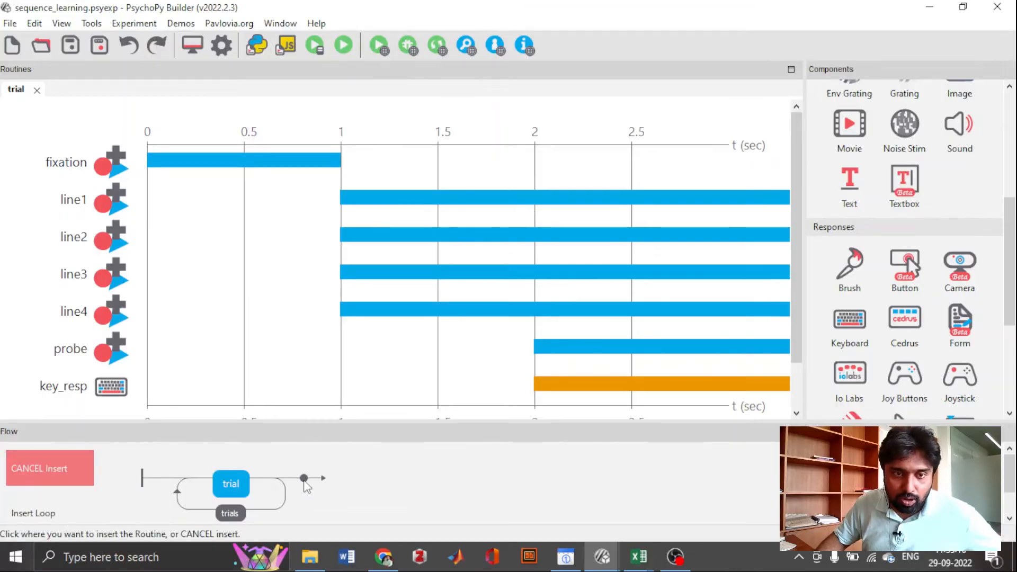
pyautogui.click(305, 481)
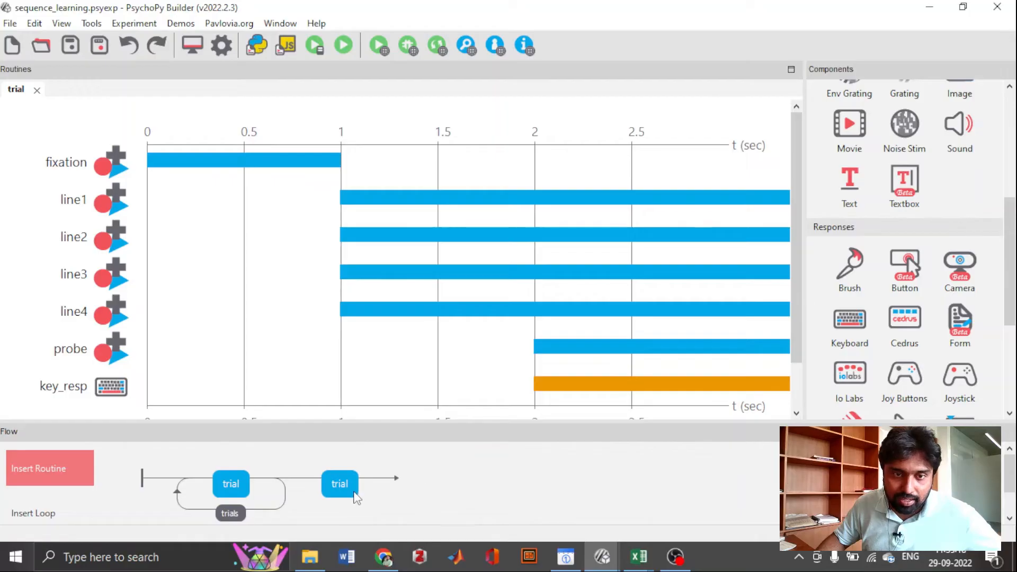
pyautogui.click(354, 493)
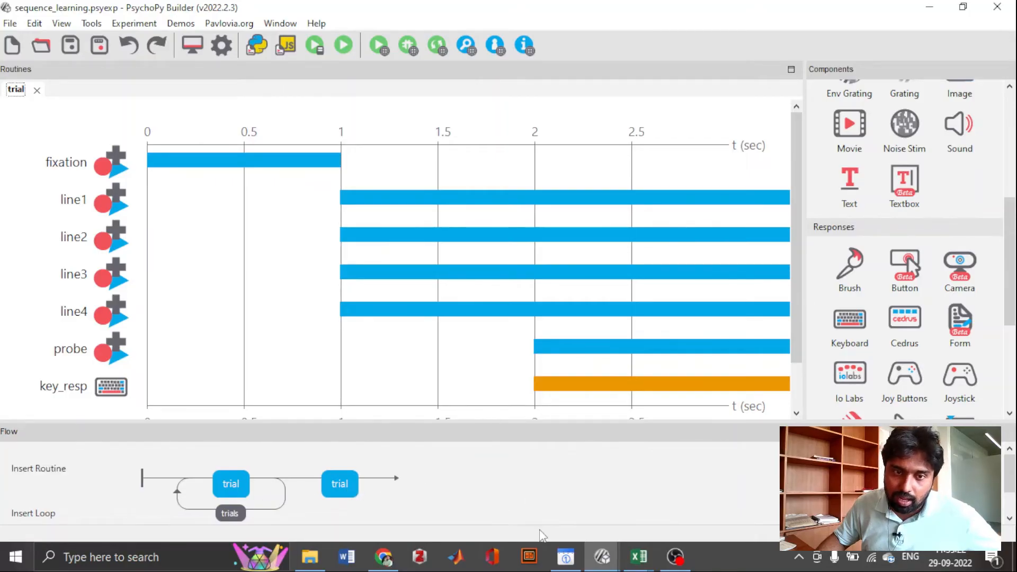
# - Insert a loop around the second trial routine in the flow, set to fullRandom with 12 repetitions
pyautogui.click(33, 510)
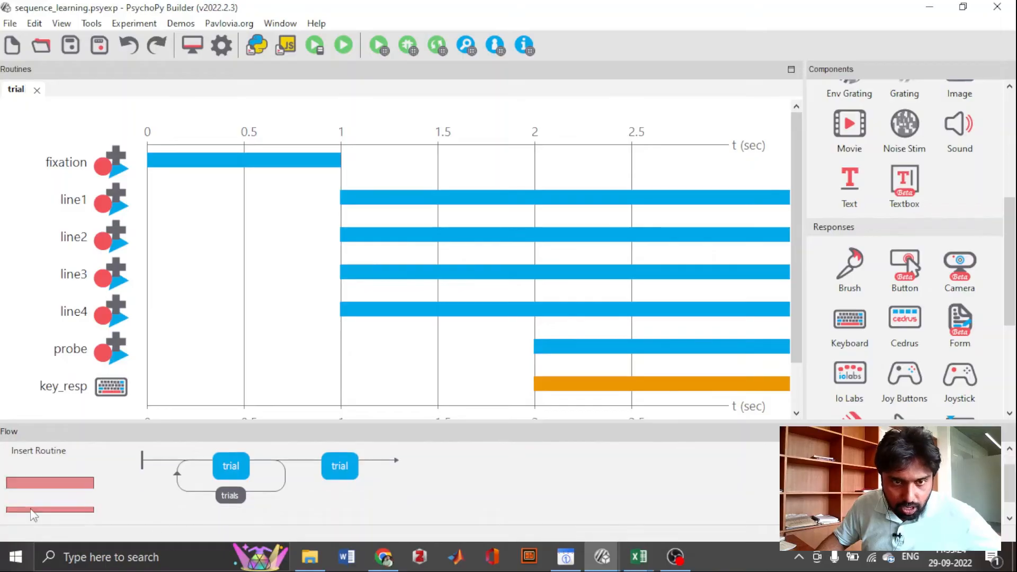
pyautogui.click(312, 473)
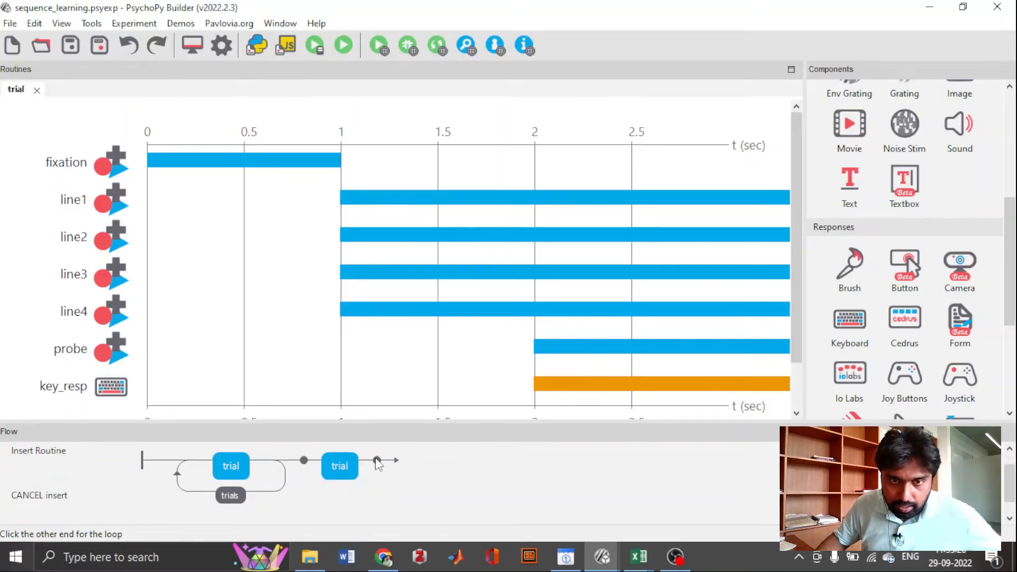
pyautogui.click(377, 461)
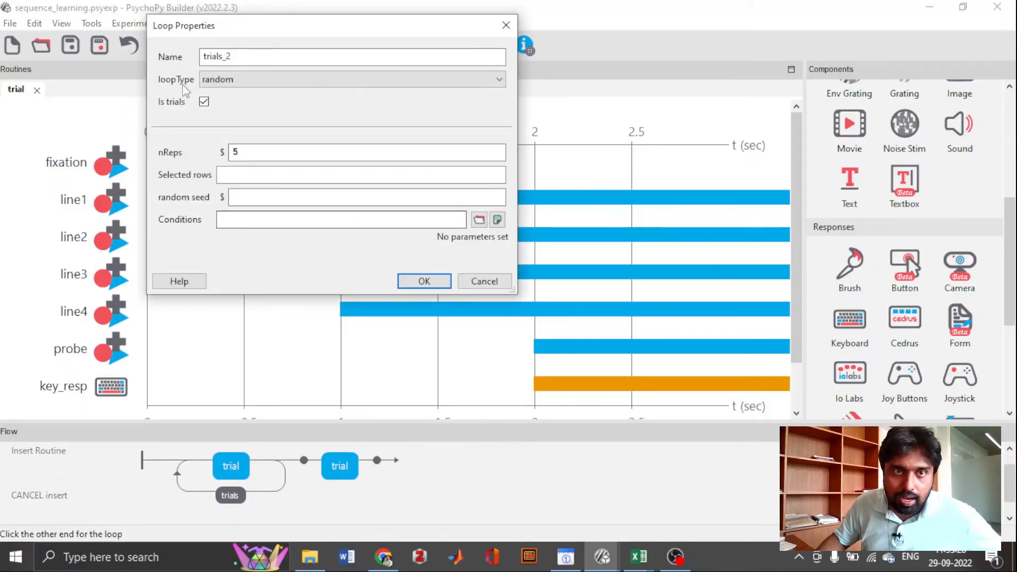
pyautogui.press('BackSpace')
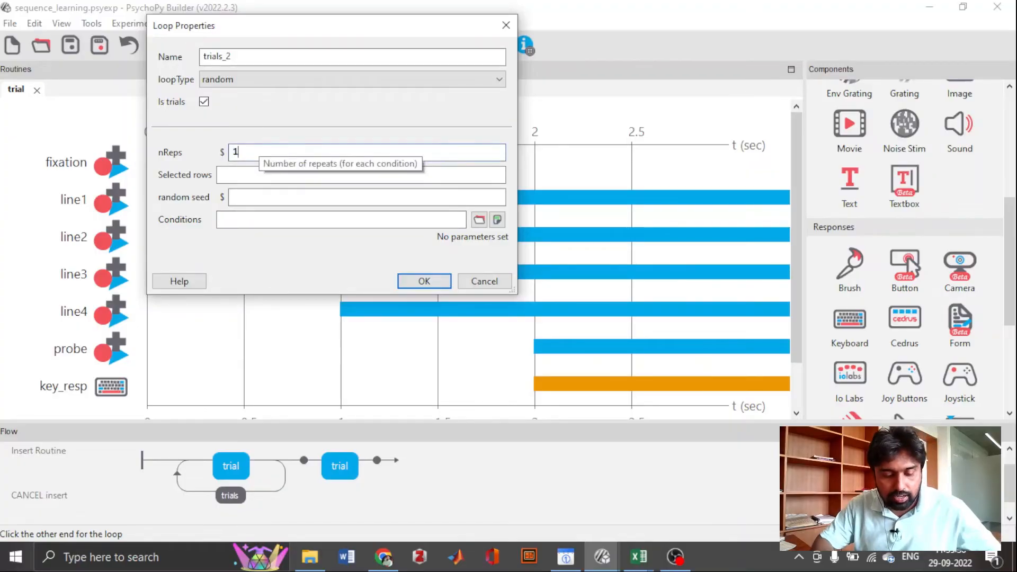
pyautogui.write('12')
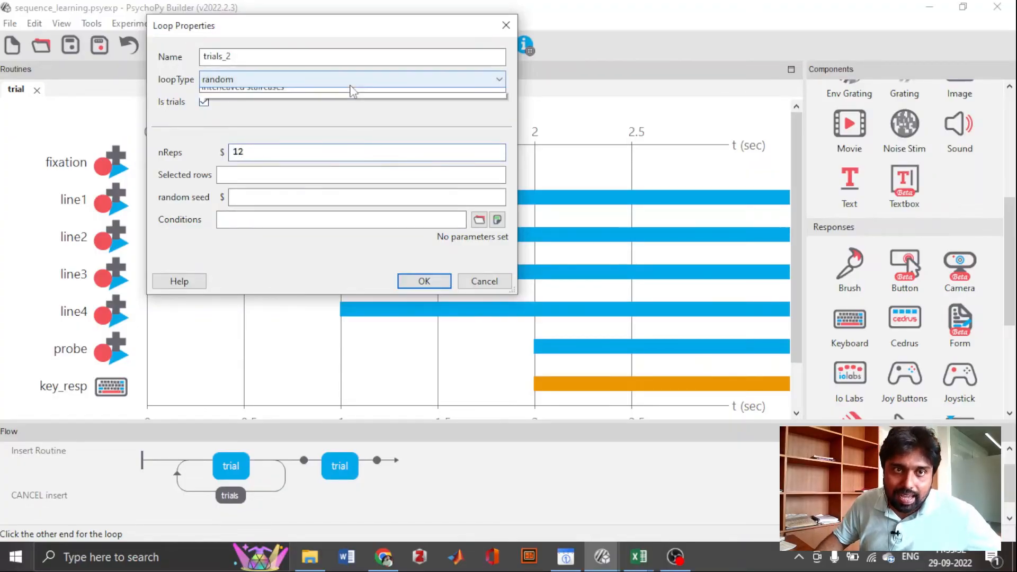
pyautogui.click(351, 81)
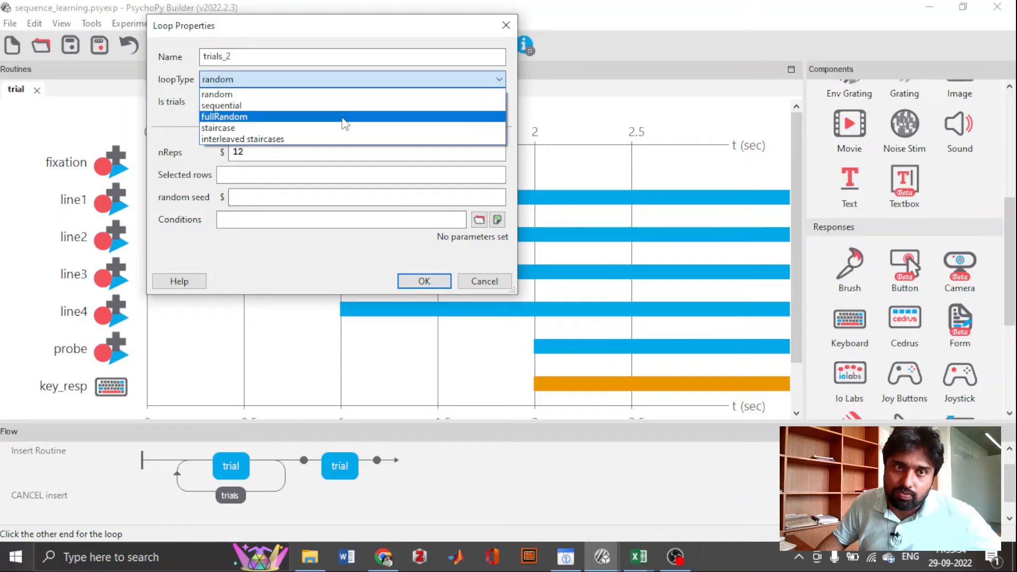
pyautogui.click(345, 118)
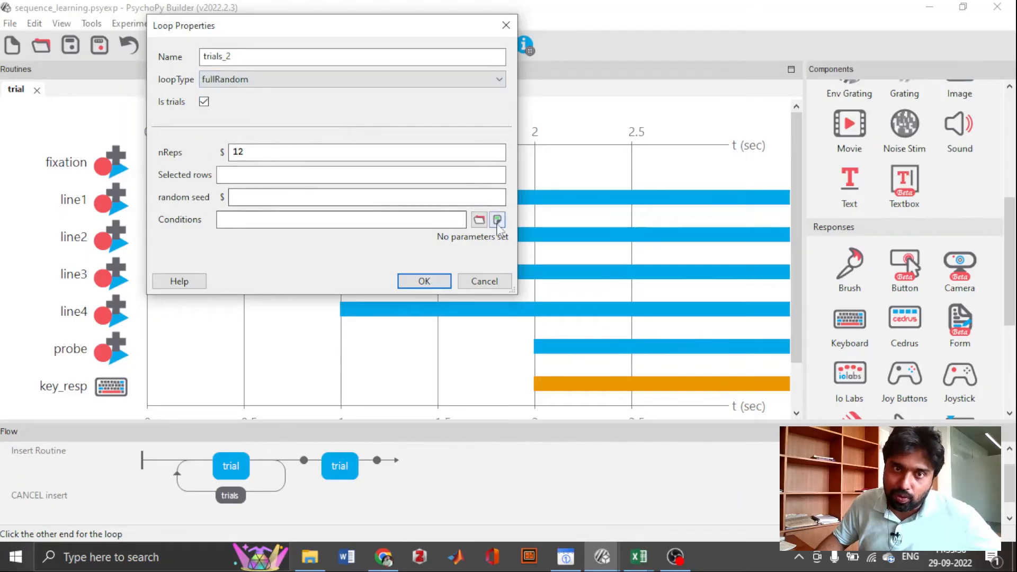
# - Load sequence_con.csv from the tutorials folder as the trials_2 loop's conditions file and accept the loop properties
pyautogui.click(480, 220)
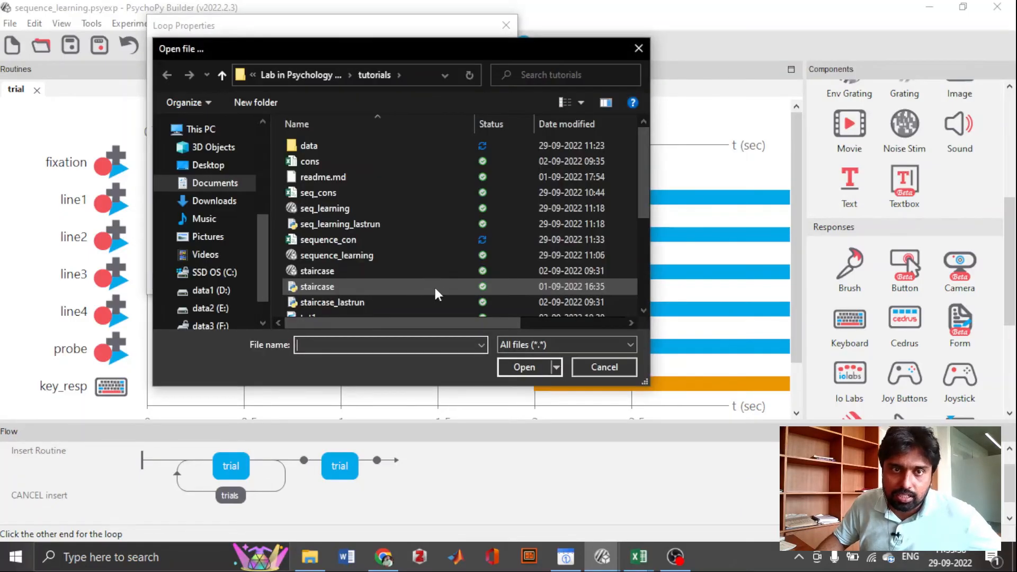
pyautogui.doubleClick(371, 241)
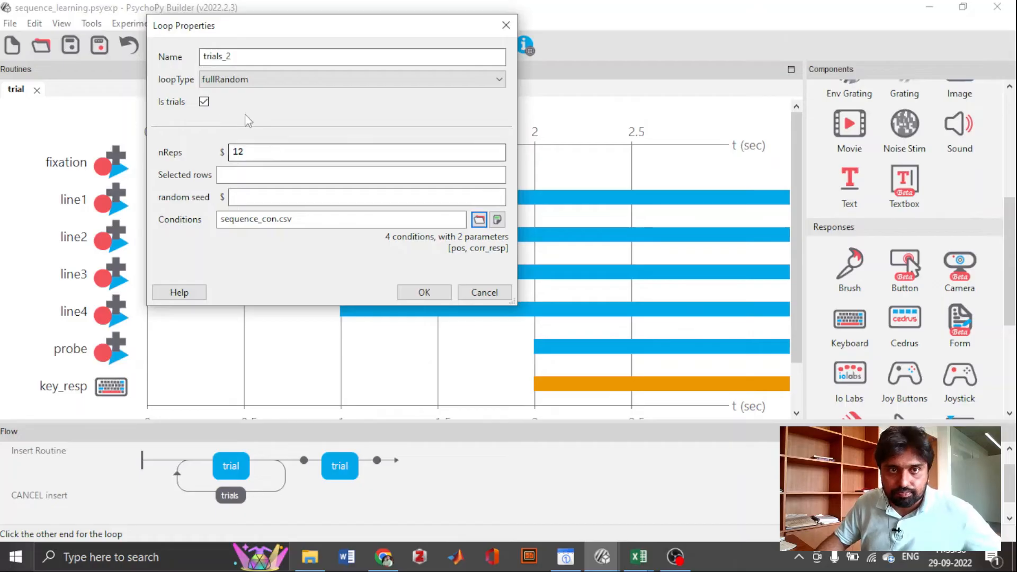
pyautogui.click(424, 292)
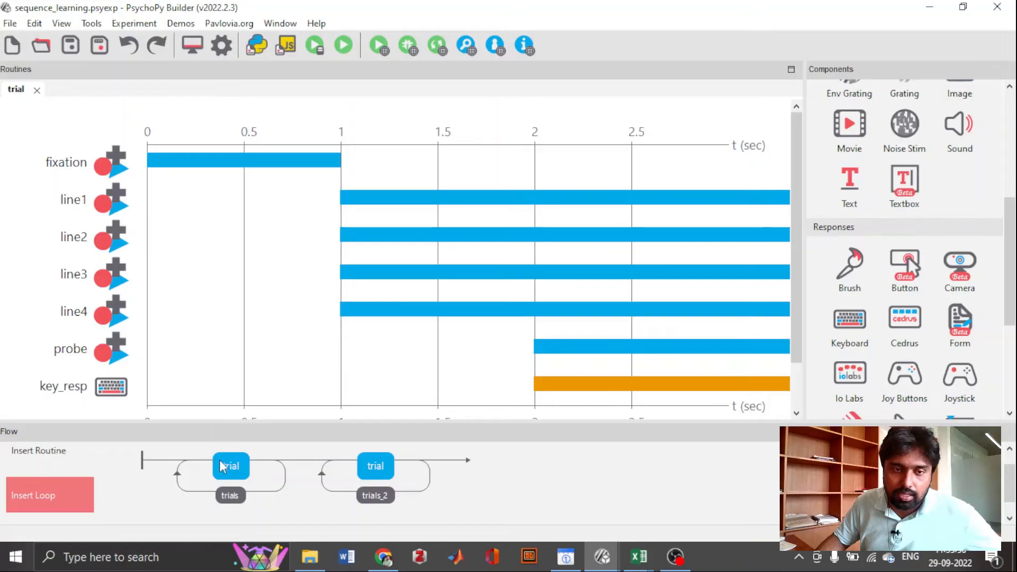
# - Compare the loop types and settings of the trials and trials_2 loops
pyautogui.click(230, 496)
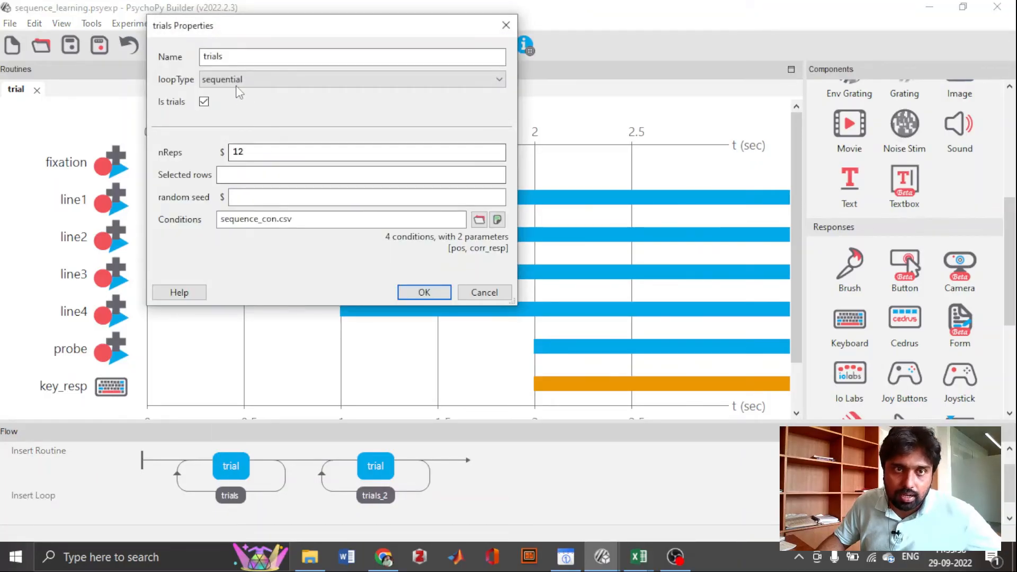
pyautogui.click(424, 291)
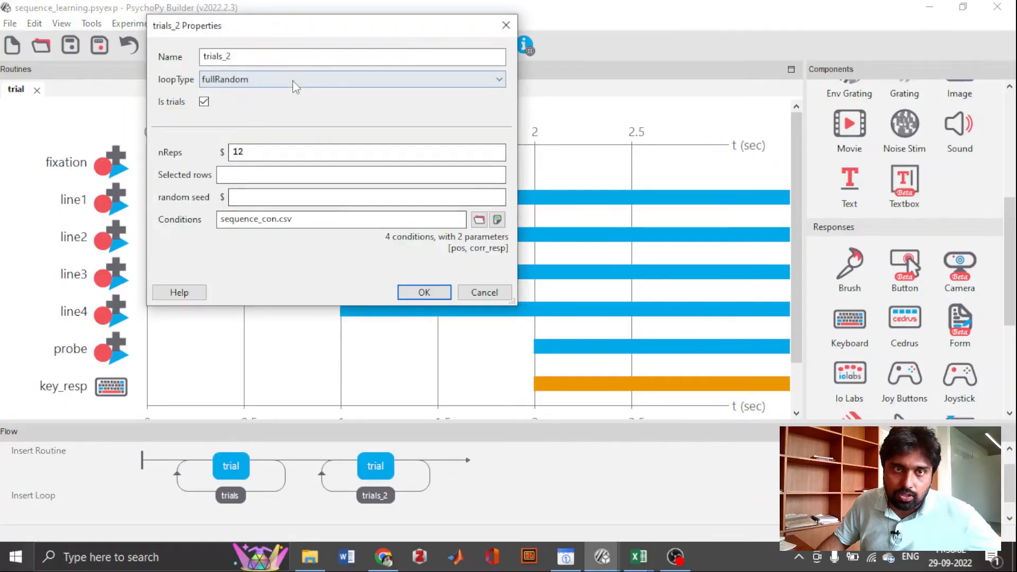
pyautogui.click(424, 293)
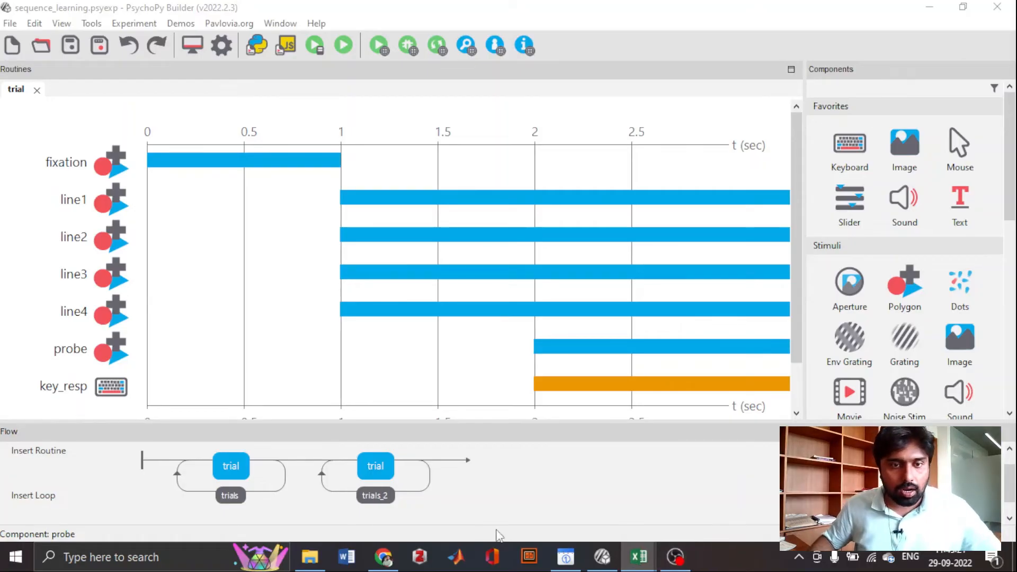
# - Set the trials loop's number of repetitions to 1
pyautogui.click(239, 498)
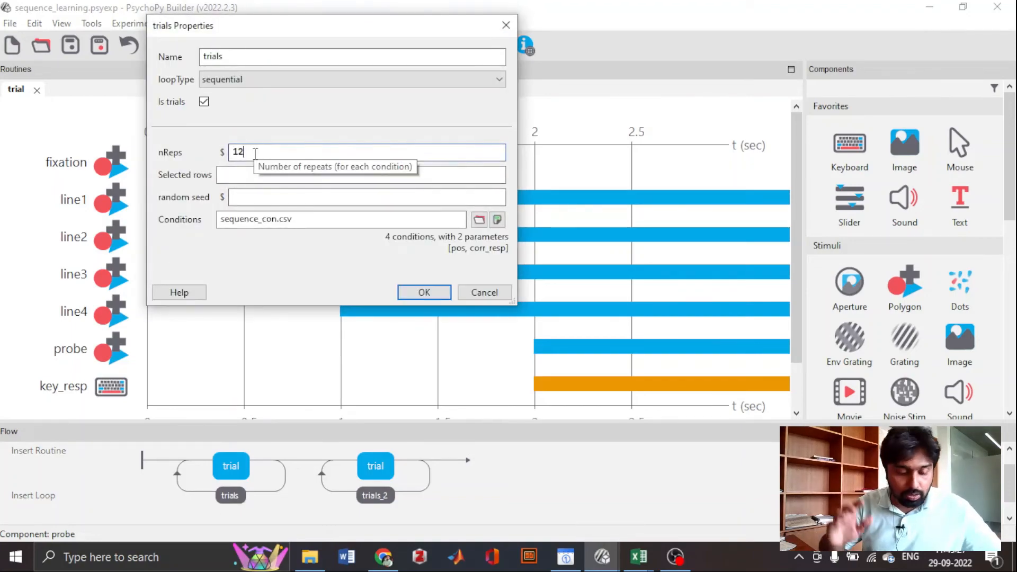
pyautogui.press('BackSpace')
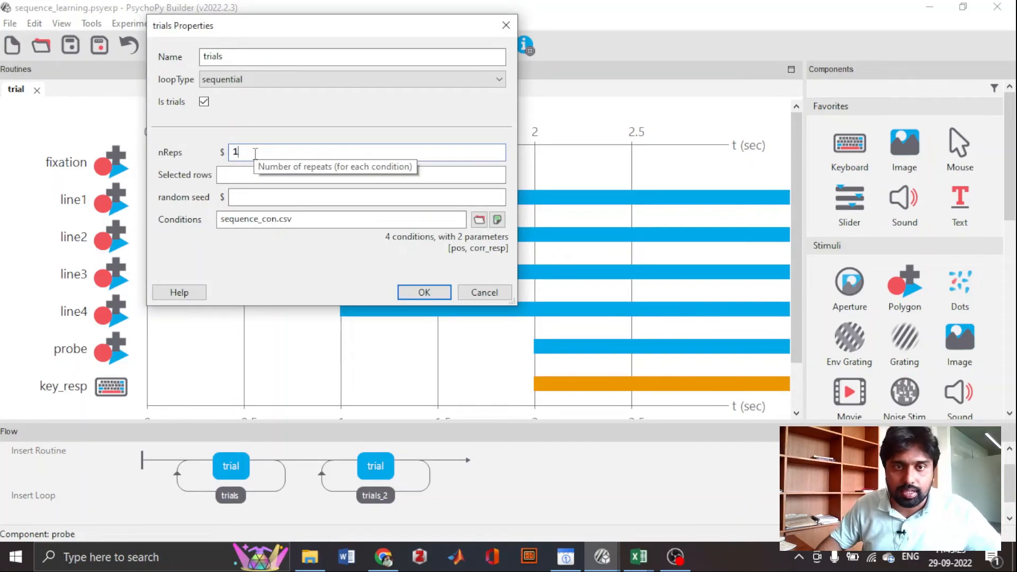
pyautogui.click(424, 292)
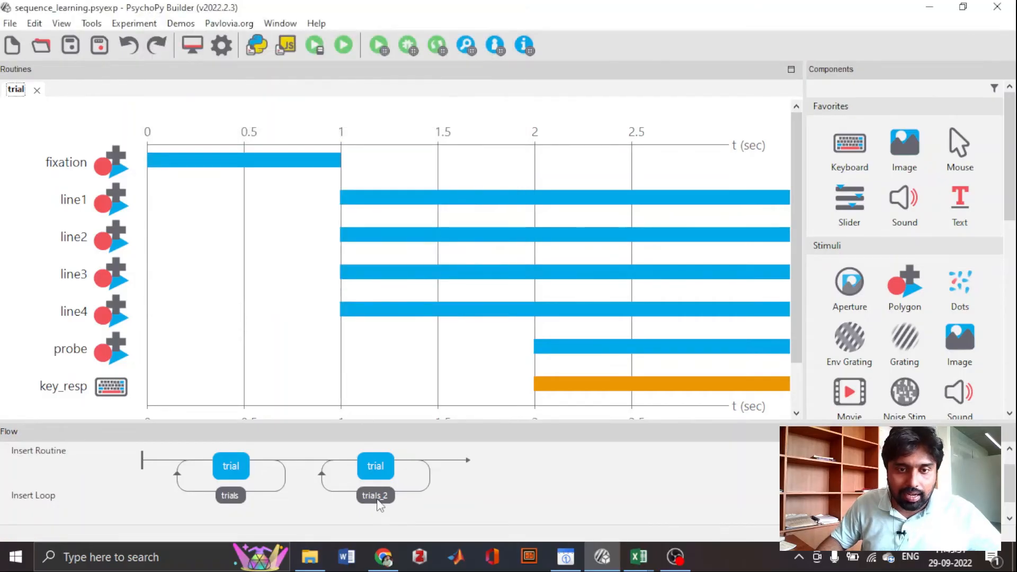
# - Set the trials_2 loop's number of repetitions to 1
pyautogui.click(379, 506)
pyautogui.click(273, 152)
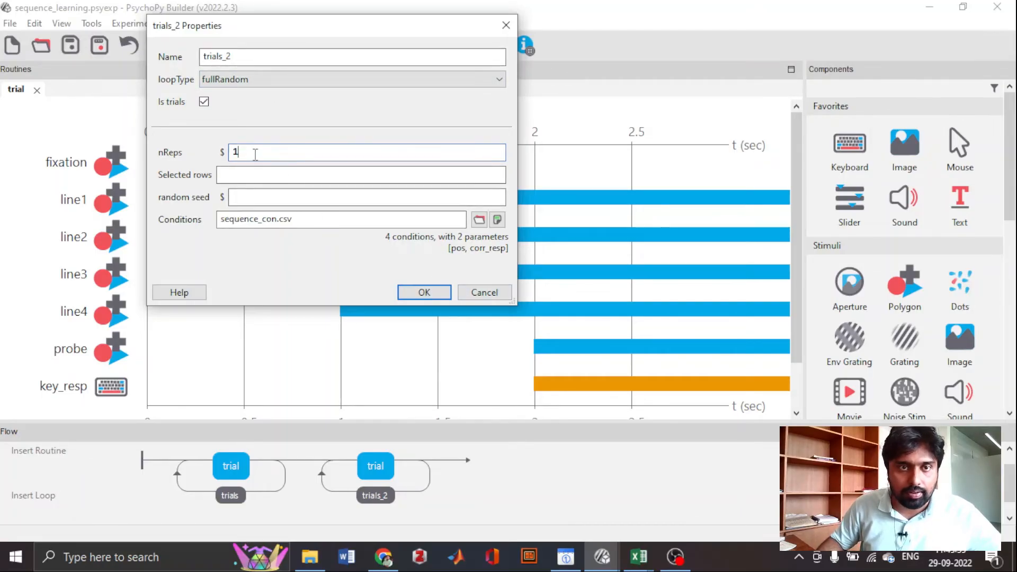
pyautogui.click(437, 295)
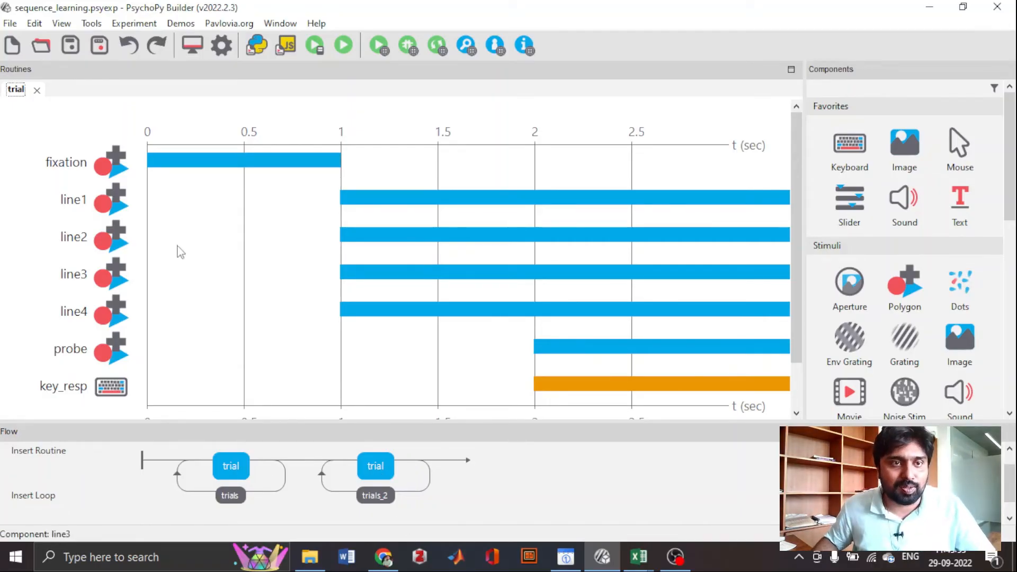
# - Change the fixation cross's fill color to cadetblue and accept its properties
pyautogui.click(116, 170)
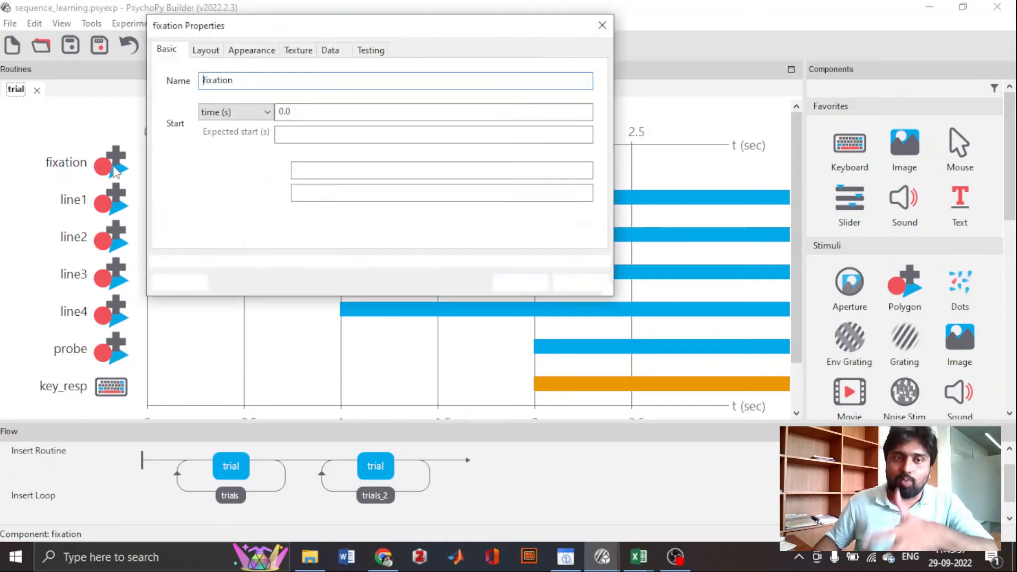
pyautogui.click(230, 51)
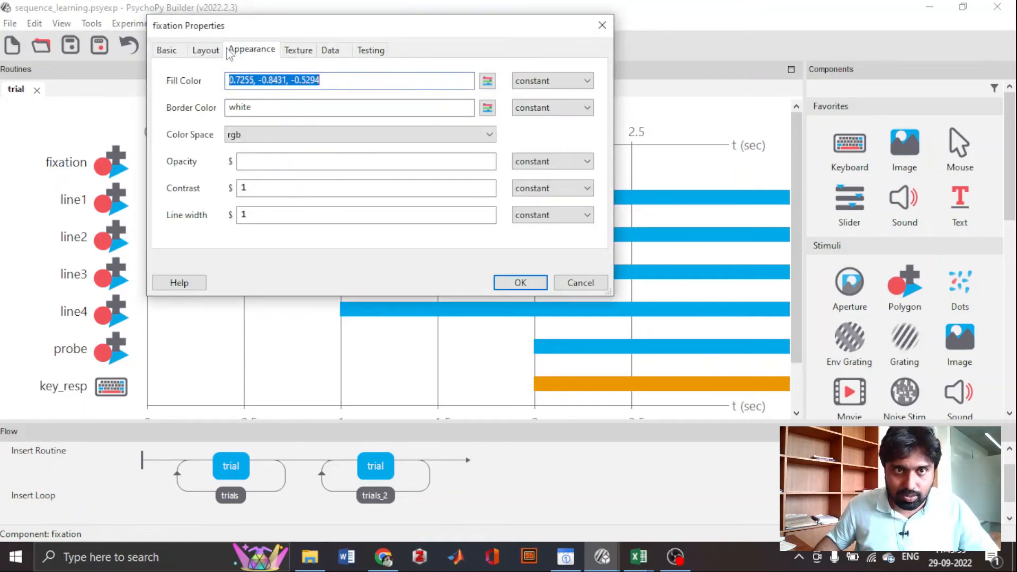
pyautogui.click(488, 81)
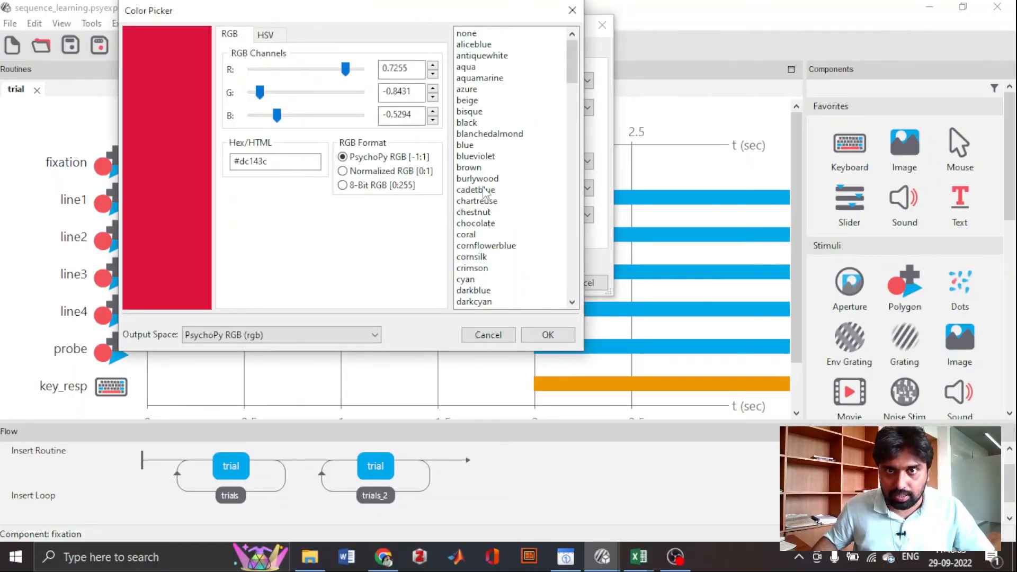
pyautogui.click(484, 191)
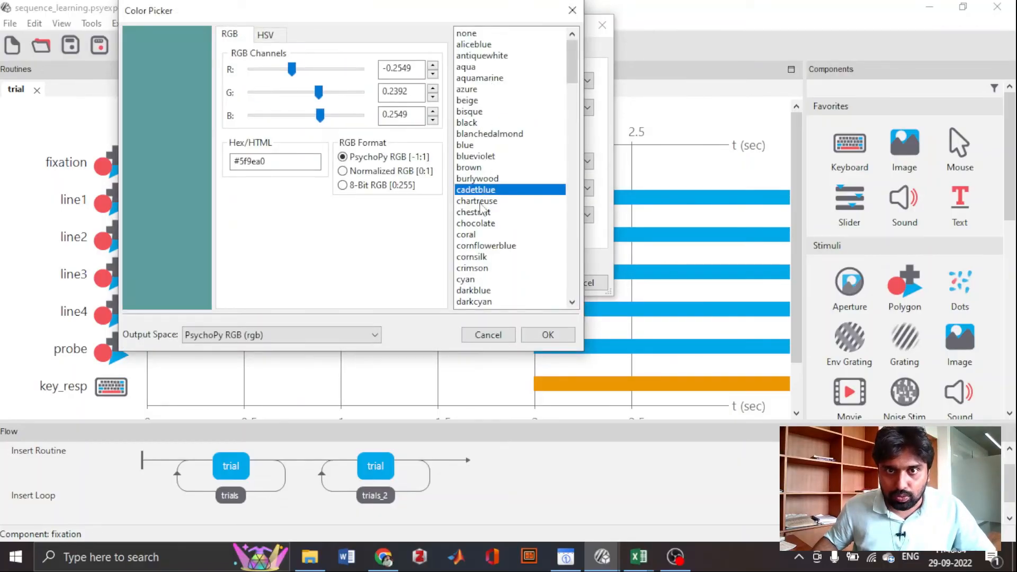
pyautogui.click(560, 337)
pyautogui.click(533, 282)
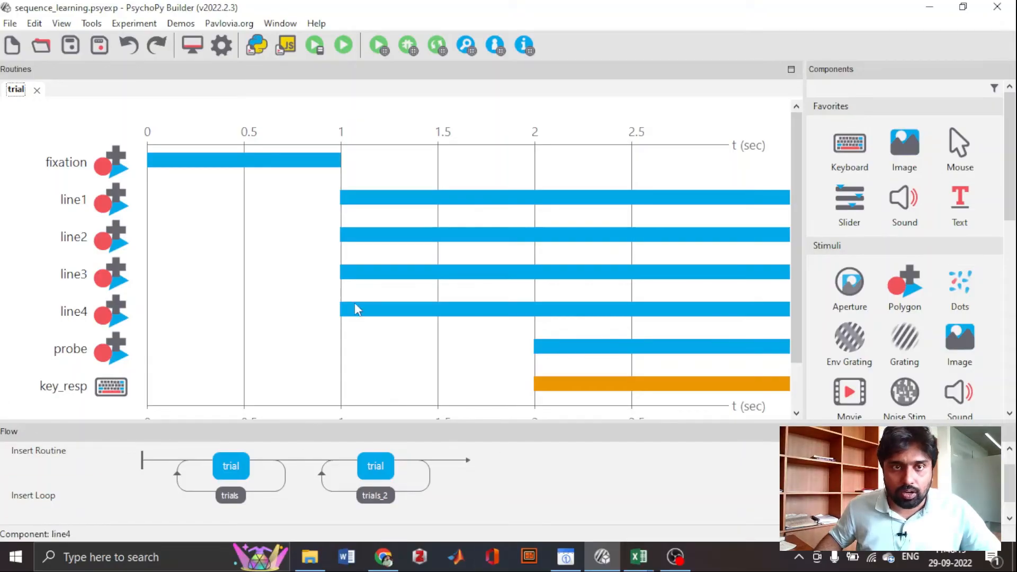
# - Run the sequence learning experiment and return to the sequence_learning.psyexp window in Builder
pyautogui.click(342, 52)
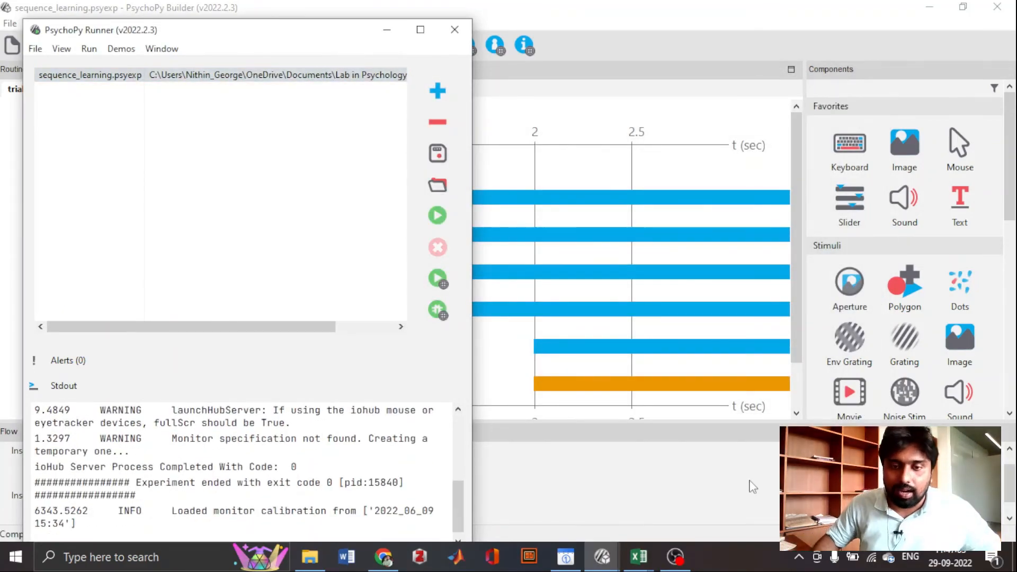
pyautogui.moveTo(604, 567)
pyautogui.click(602, 513)
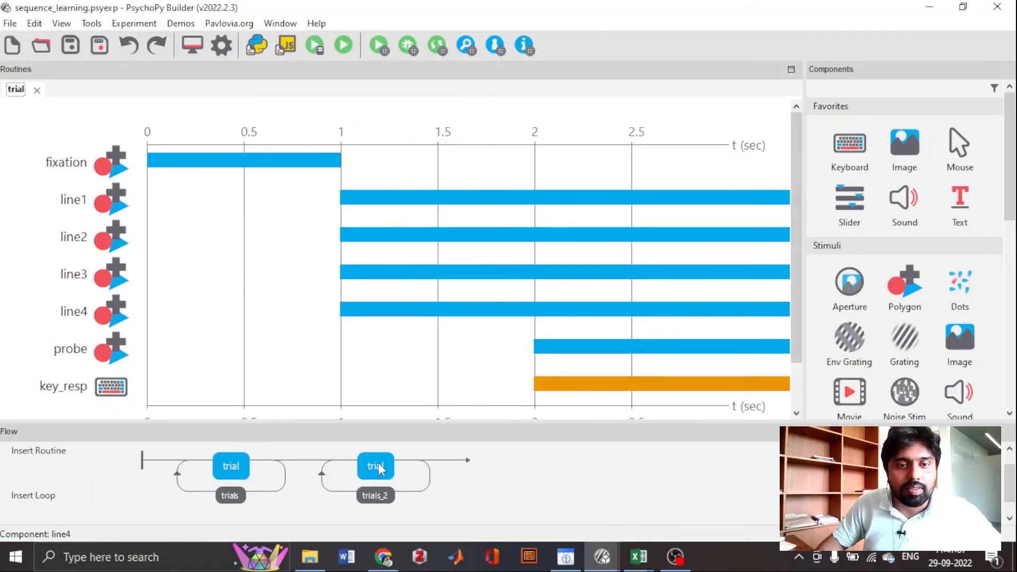
# - Check the fixation component's appearance settings, including its fill color
pyautogui.click(108, 172)
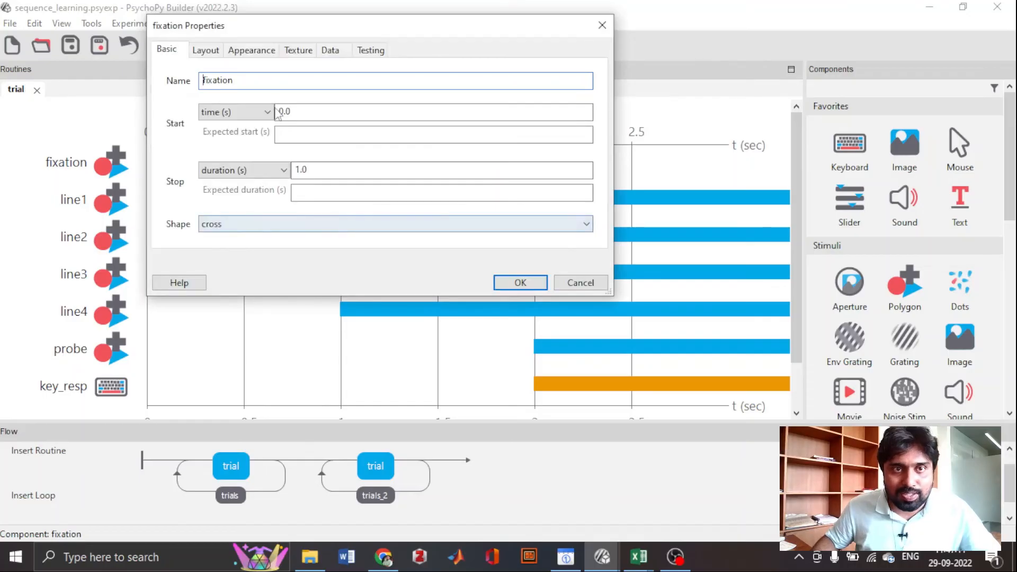
pyautogui.click(251, 53)
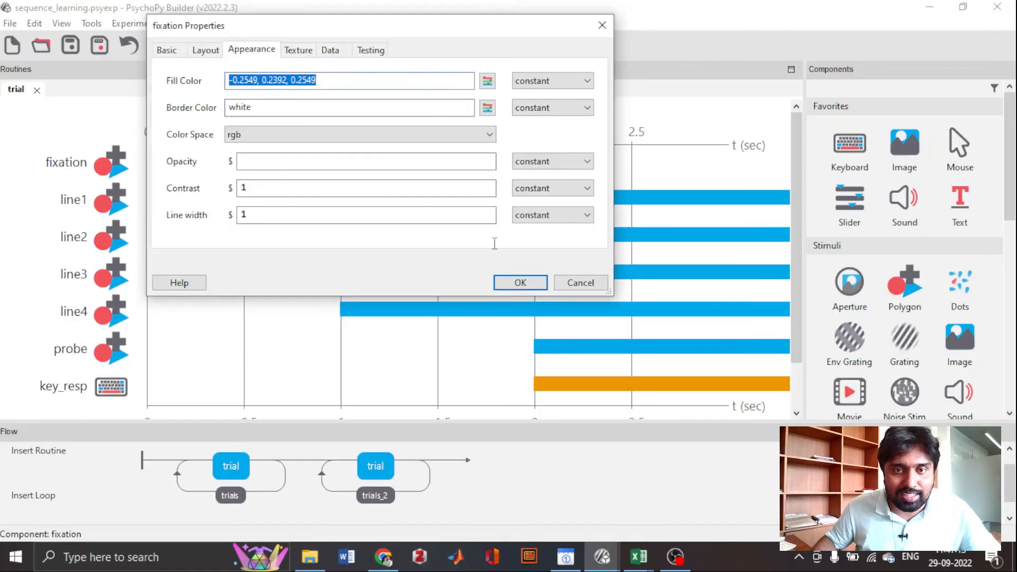
pyautogui.click(520, 282)
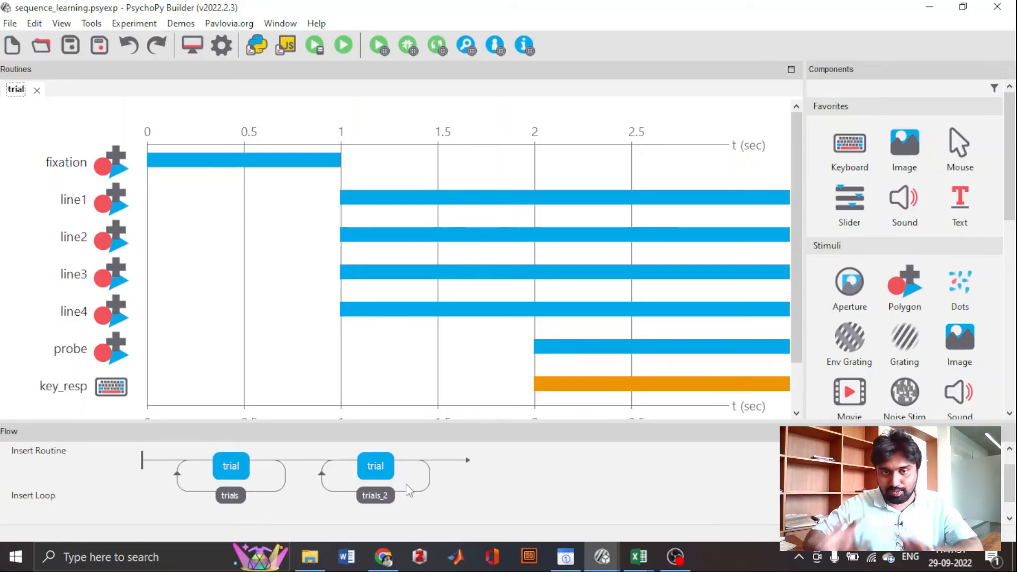
# - Review the loop type, repetitions and conditions file of the trials_2 loop and the trials loop
pyautogui.click(39, 451)
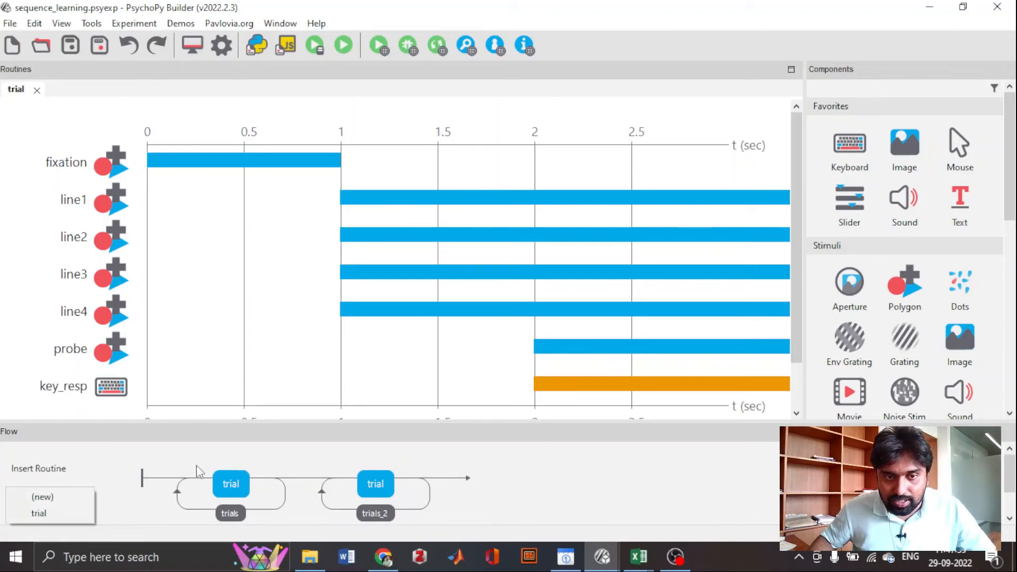
pyautogui.click(661, 510)
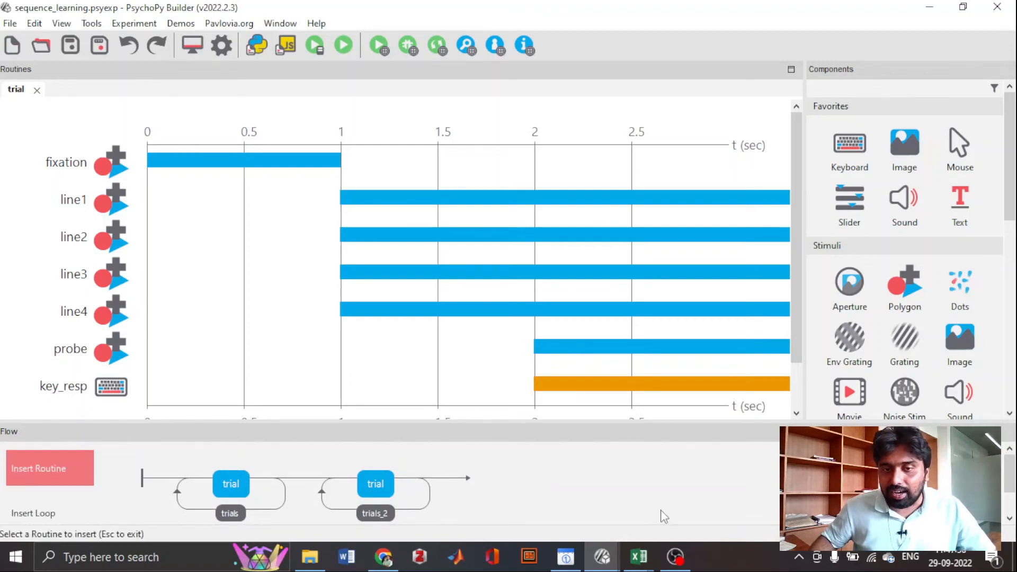
pyautogui.click(364, 509)
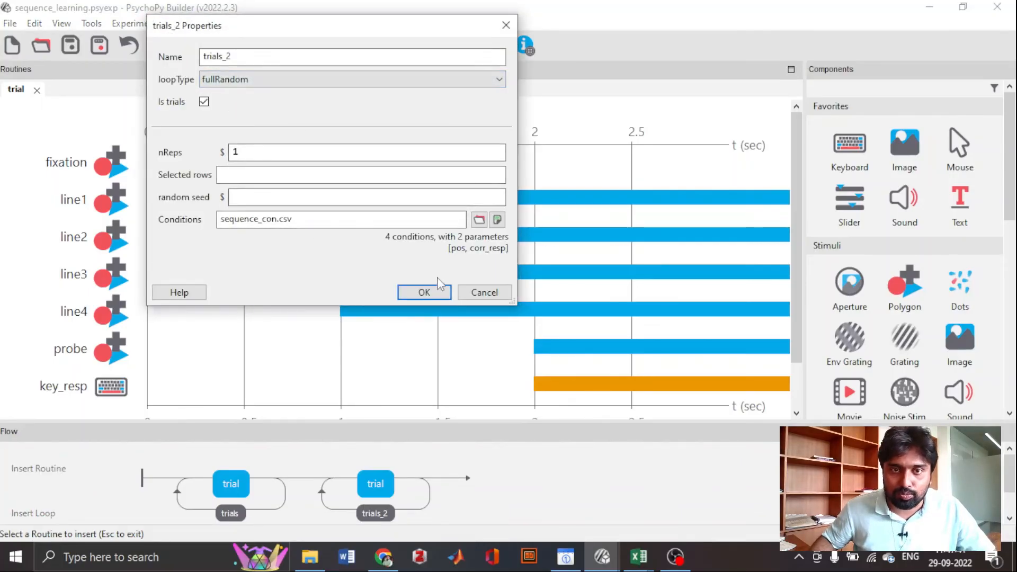
pyautogui.click(424, 292)
pyautogui.click(231, 521)
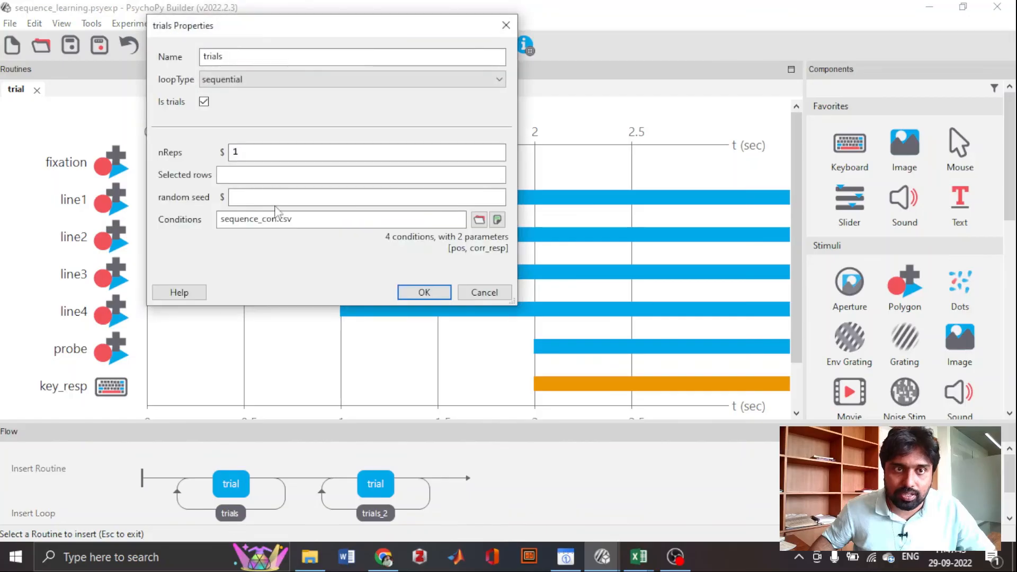
pyautogui.click(422, 292)
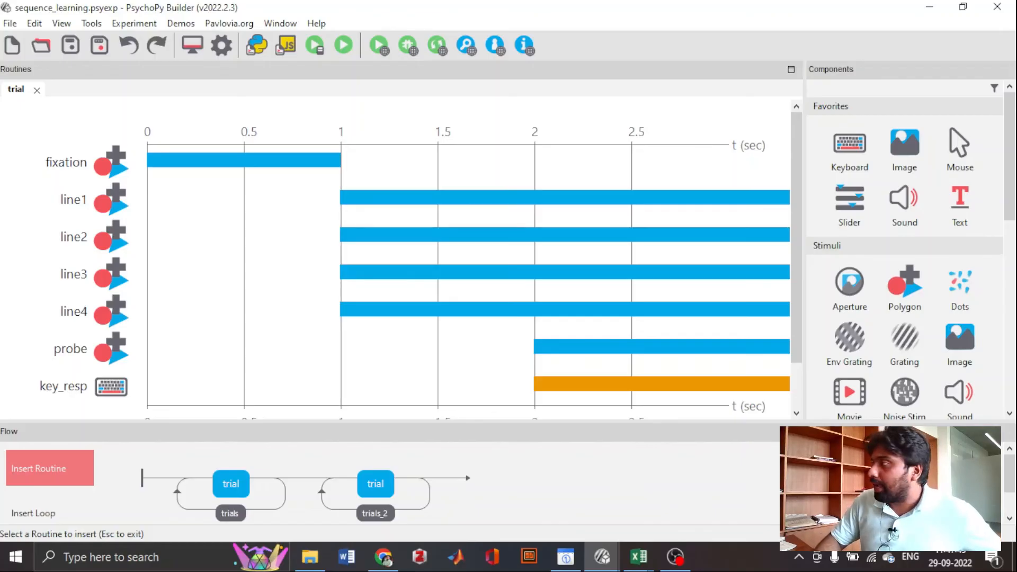
# - Switch to the seq_learning results file in Excel and select cell K15 in the trial data
pyautogui.moveTo(1016, 257); pyautogui.dragTo(541, 1)
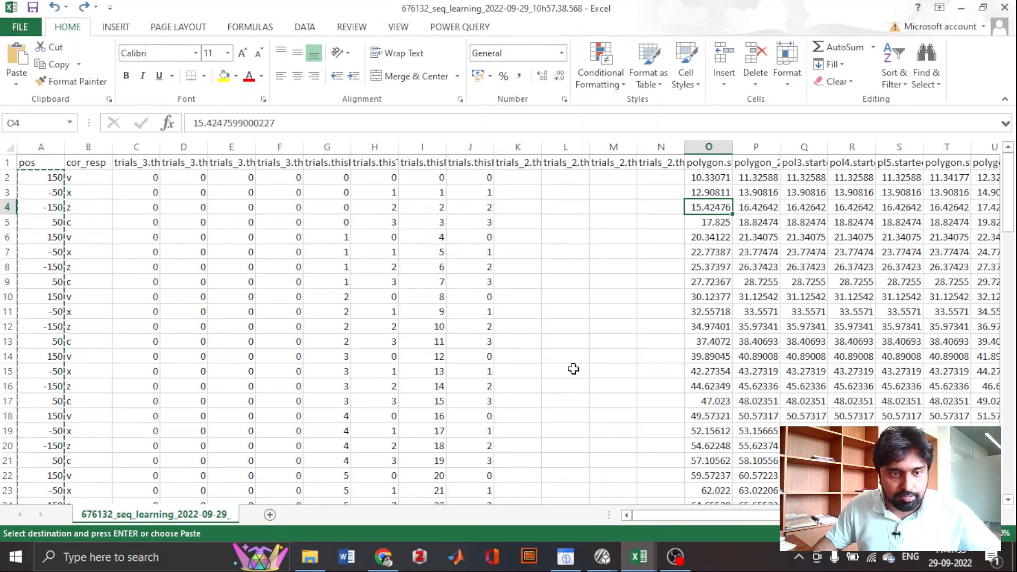
pyautogui.moveTo(589, 369); pyautogui.dragTo(609, 401)
pyautogui.click(540, 370)
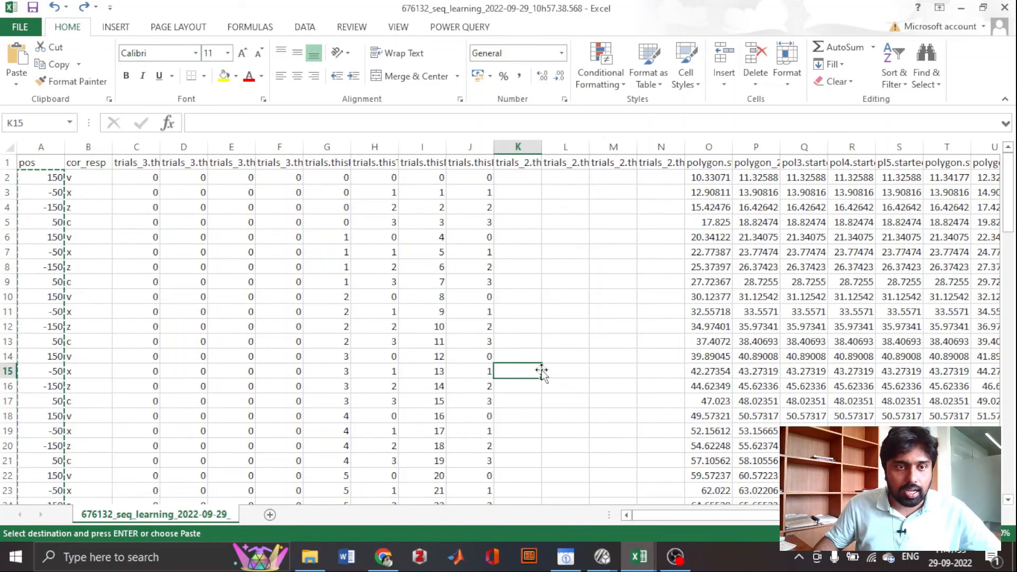
# - Delete columns A through W, from pos up to the column just before key_resp.corr, in the seq_learning results sheet
pyautogui.scroll(-20, 540, 371)
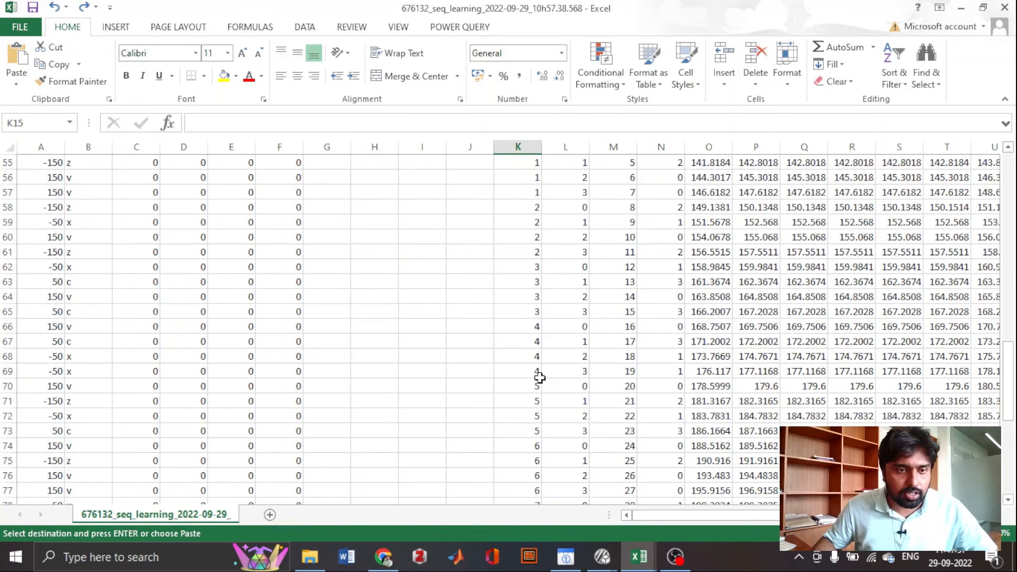
pyautogui.scroll(-2, 539, 377)
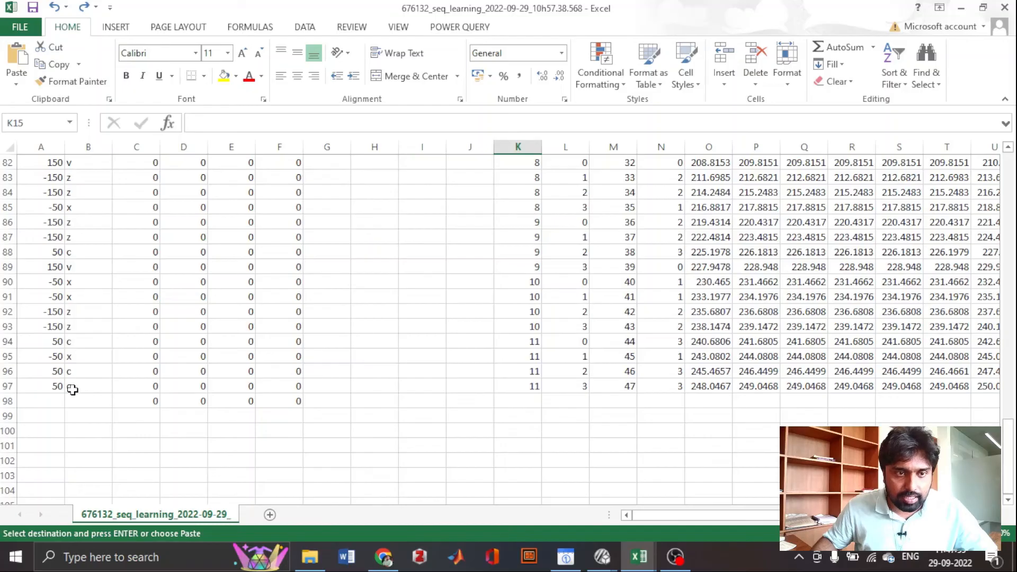
pyautogui.scroll(20, 101, 387)
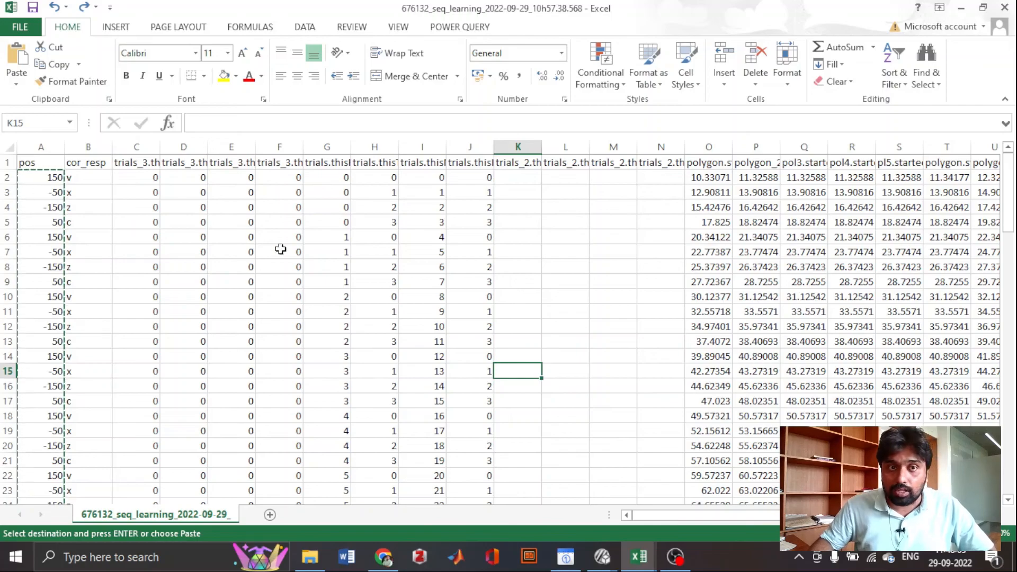
pyautogui.moveTo(41, 147); pyautogui.dragTo(546, 168)
pyautogui.rightClick(483, 148)
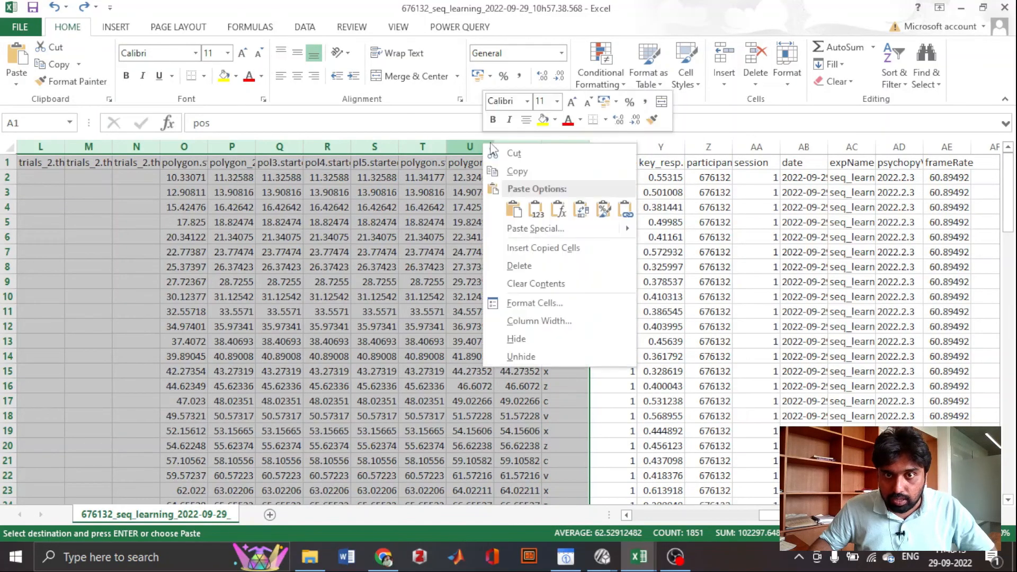
pyautogui.click(520, 266)
pyautogui.click(328, 267)
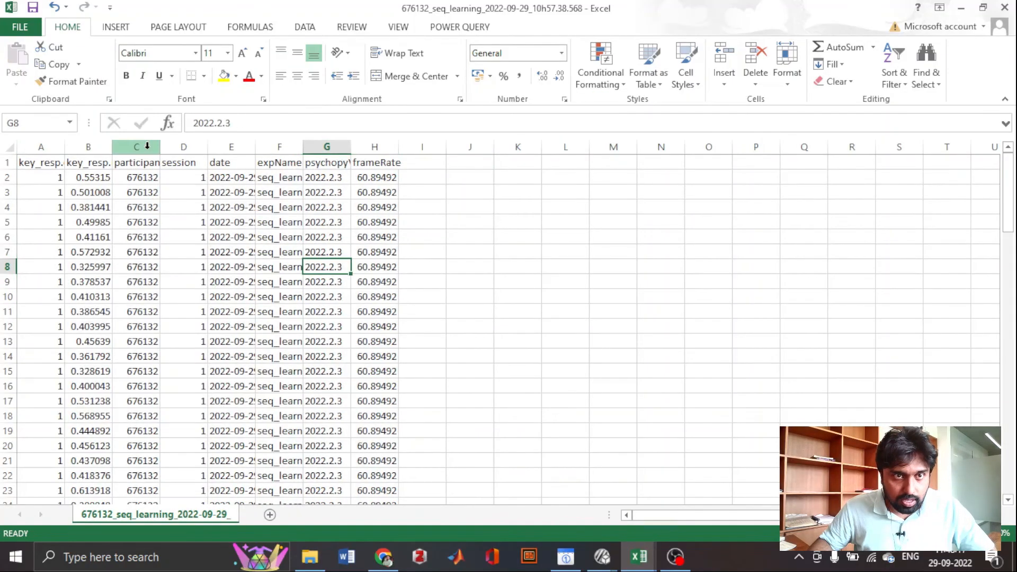
# - Delete columns C through H, from participant to frameRate
pyautogui.moveTo(136, 147); pyautogui.dragTo(374, 149)
pyautogui.rightClick(240, 150)
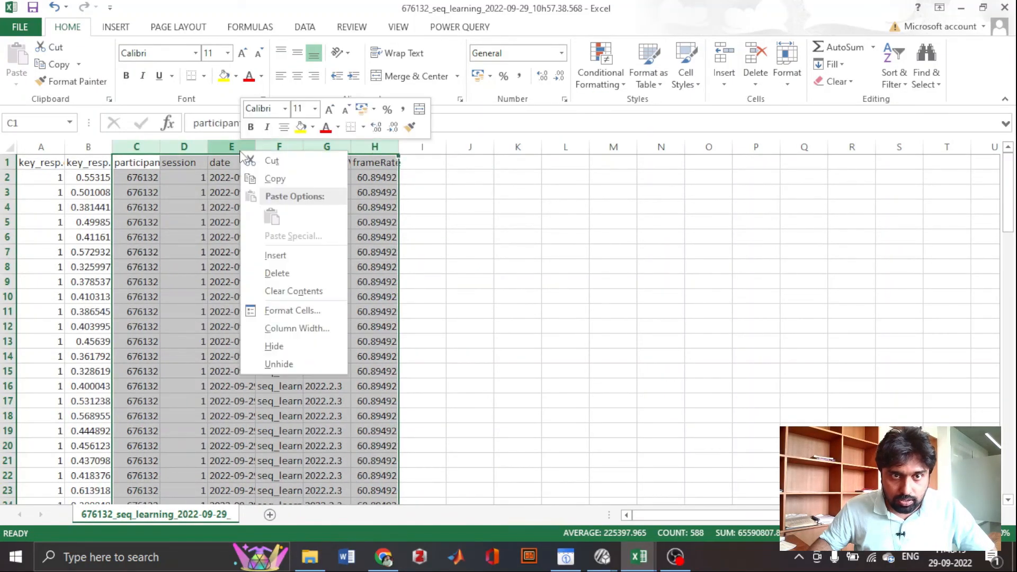
pyautogui.click(300, 273)
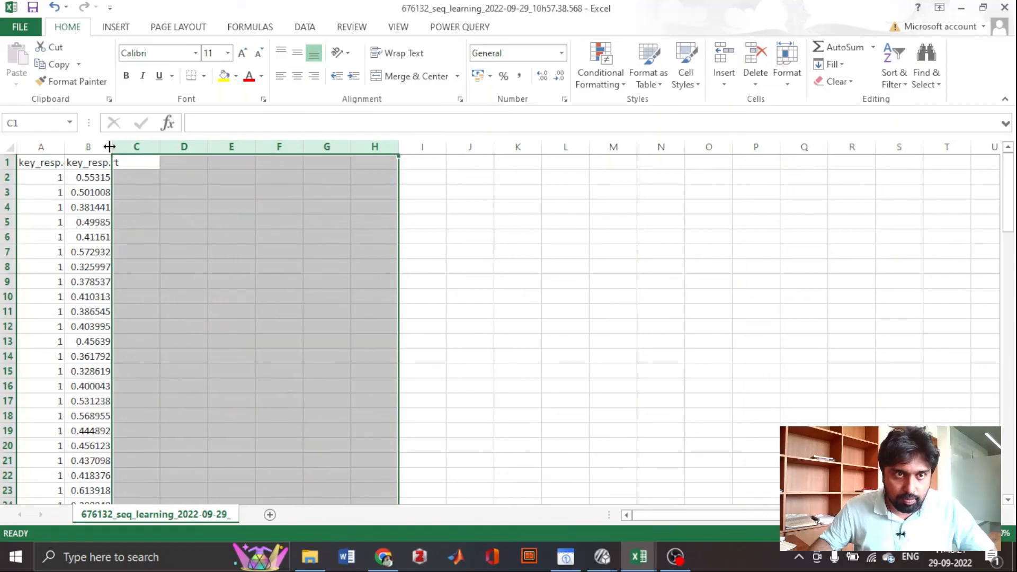
# - Widen the key_resp.rt and key_resp.corr columns until their full headers fit
pyautogui.moveTo(112, 147); pyautogui.dragTo(164, 146)
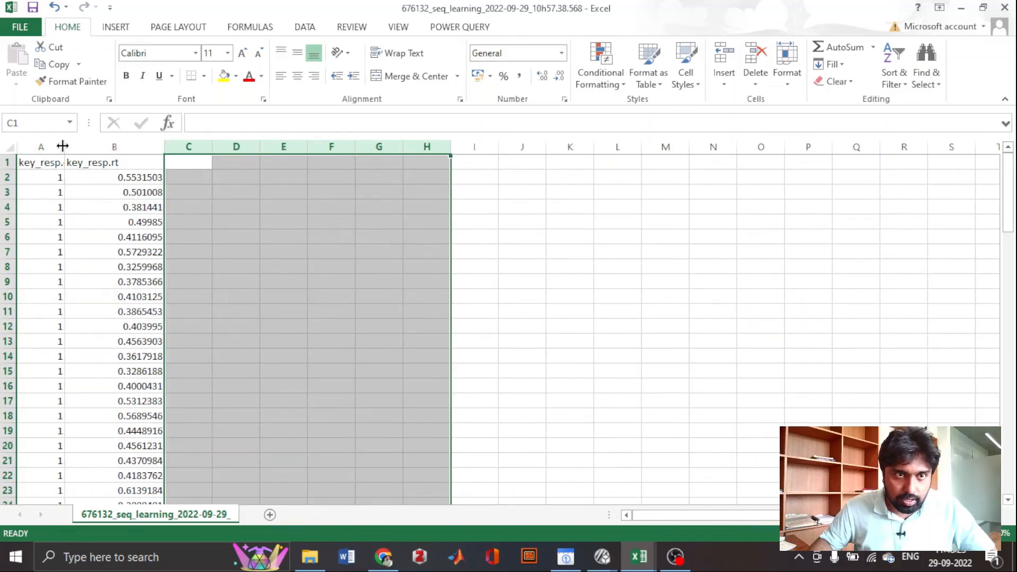
pyautogui.moveTo(65, 146); pyautogui.dragTo(131, 153)
pyautogui.click(291, 241)
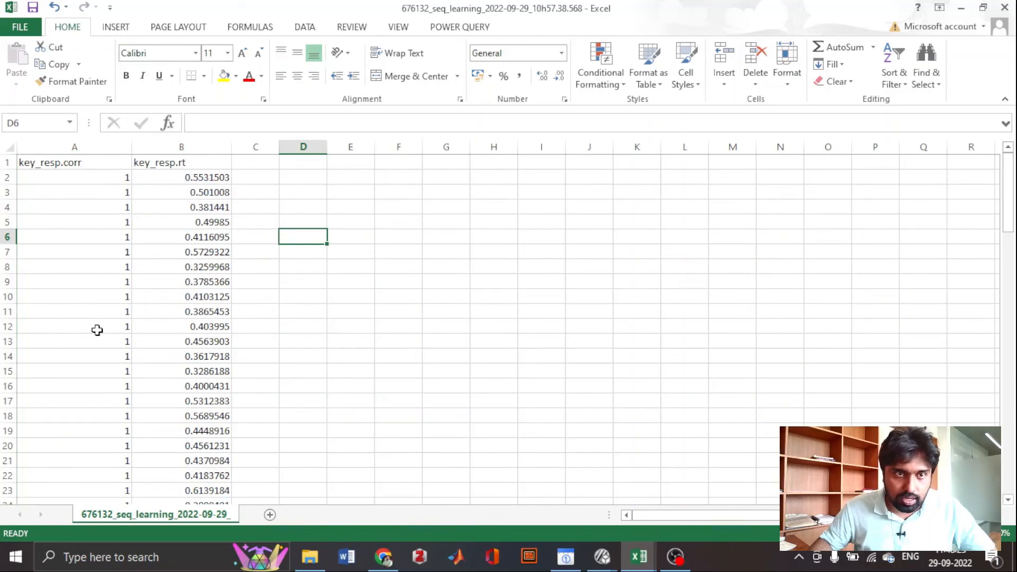
# - Examine the key_resp.corr column for trials scored 0 across all rows
pyautogui.scroll(-3, 113, 269)
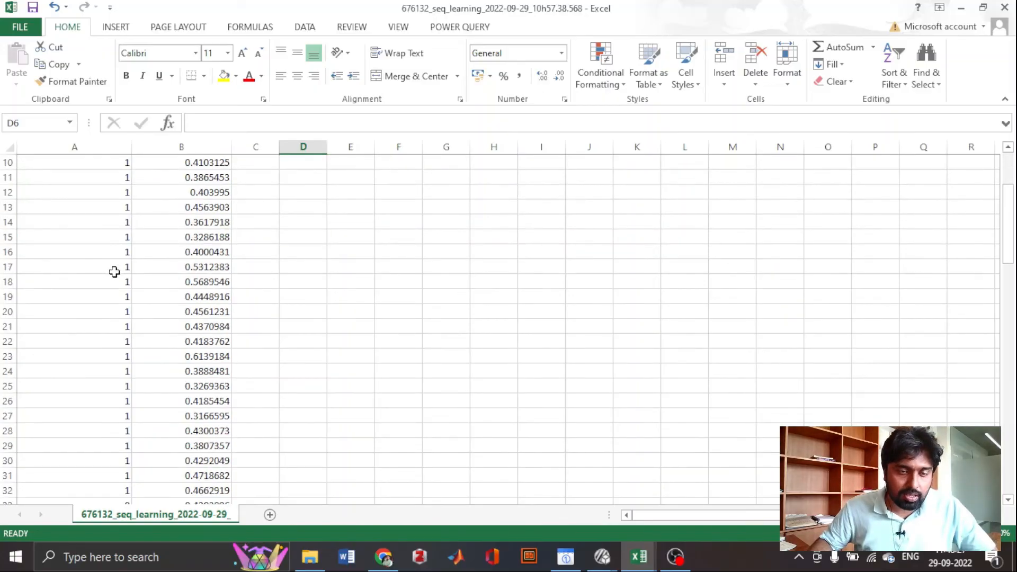
pyautogui.scroll(-5, 114, 272)
pyautogui.click(115, 286)
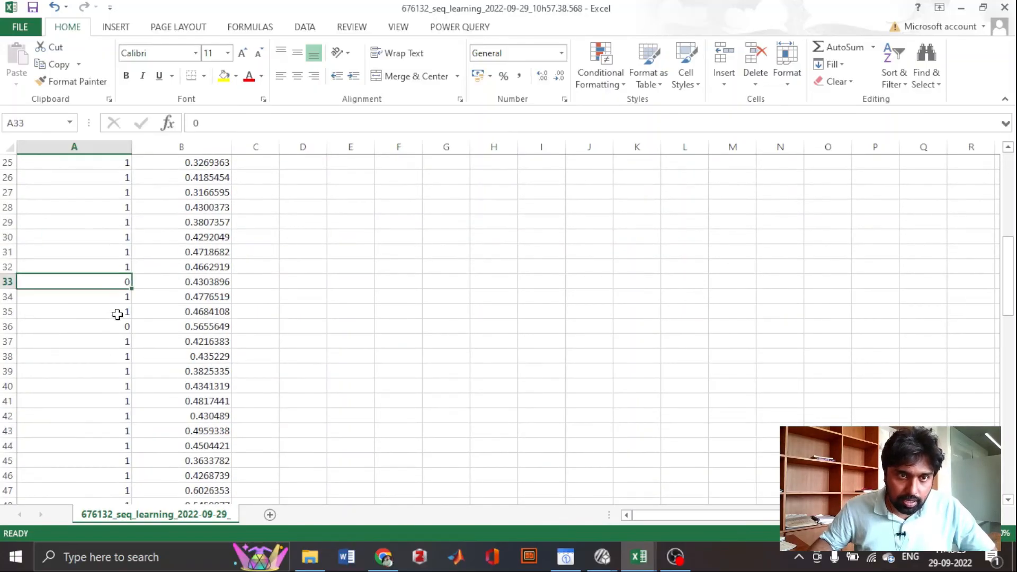
pyautogui.click(116, 325)
pyautogui.scroll(-6, 116, 334)
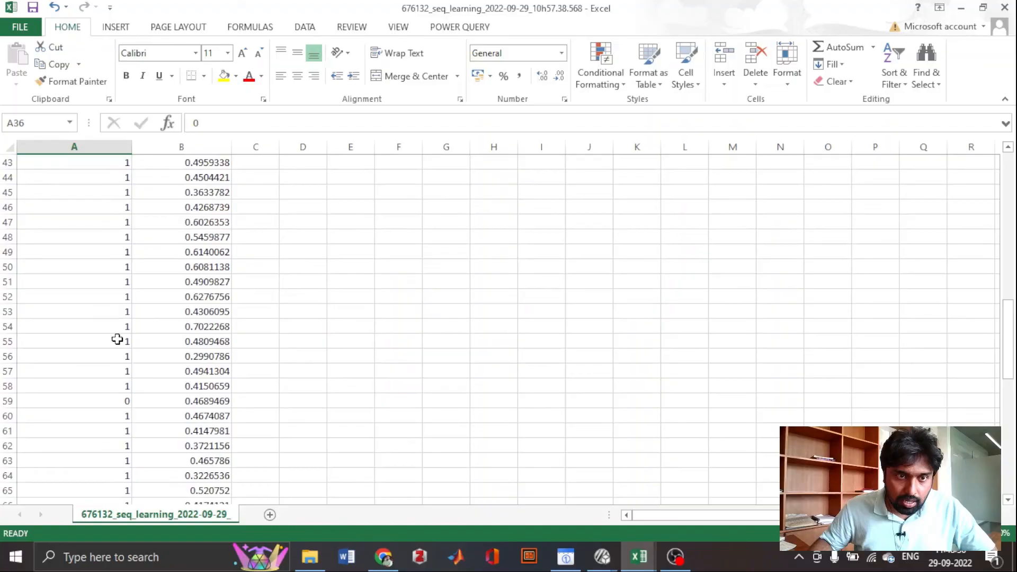
pyautogui.click(103, 401)
pyautogui.scroll(-7, 106, 405)
pyautogui.scroll(-6, 106, 359)
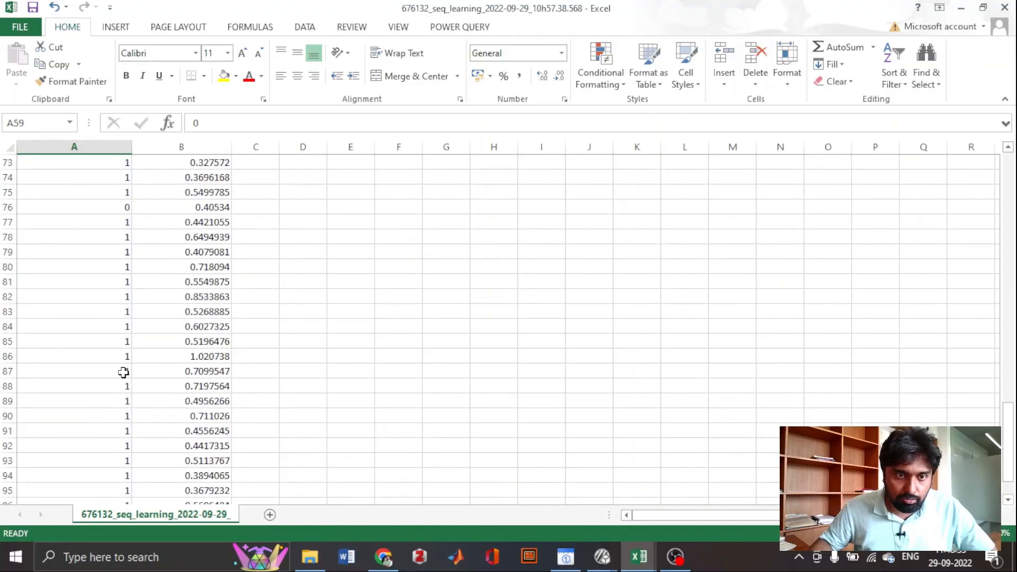
pyautogui.scroll(17, 123, 370)
pyautogui.scroll(10, 123, 371)
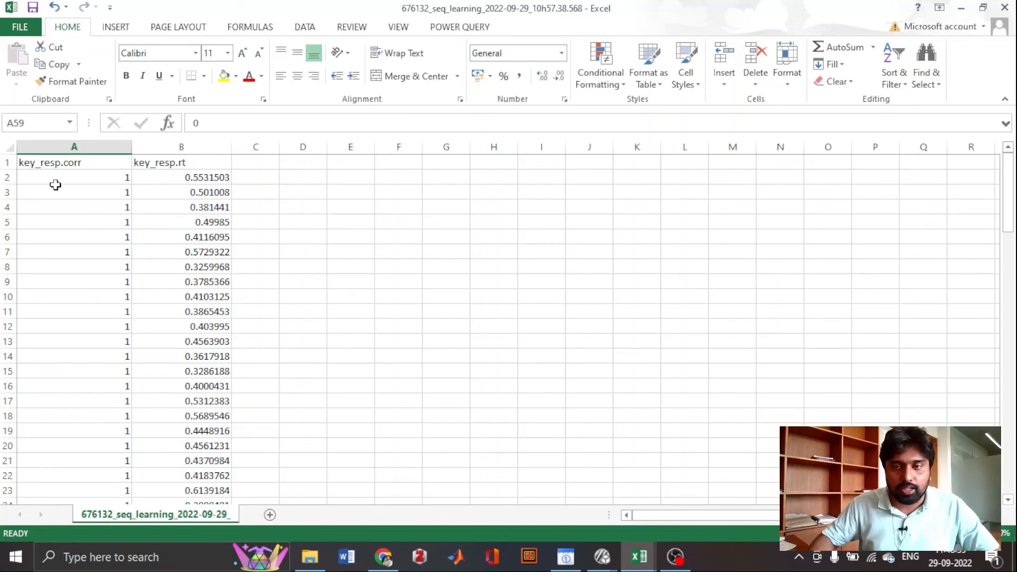
# - Copy the sequential-trial reaction times from B2:B49 into column F, starting at F2
pyautogui.moveTo(191, 178); pyautogui.dragTo(199, 353)
pyautogui.hotkey('ctrl', 'c')
pyautogui.scroll(6, 445, 353)
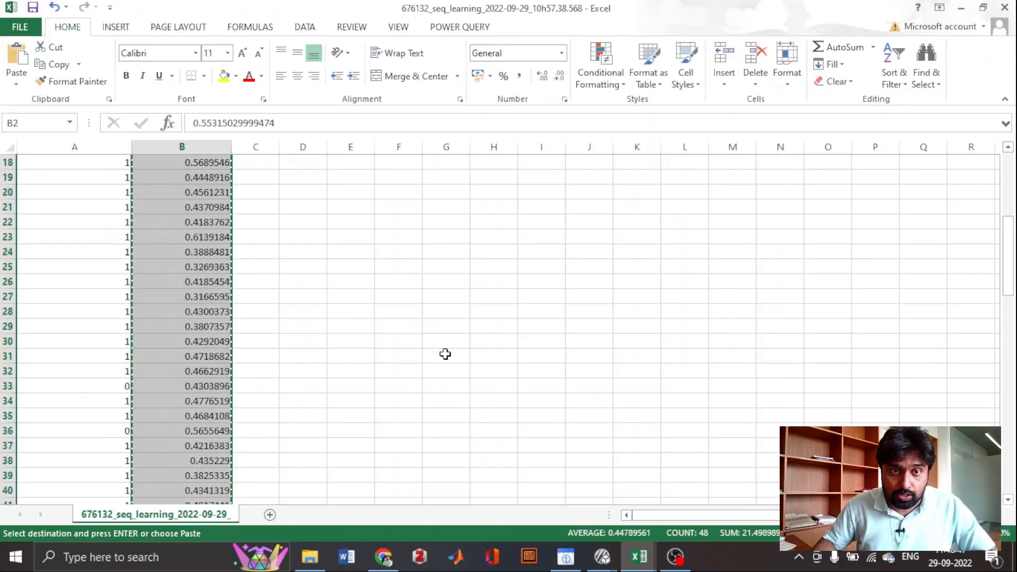
pyautogui.scroll(6, 445, 354)
pyautogui.click(389, 177)
pyautogui.hotkey('ctrl', 'v')
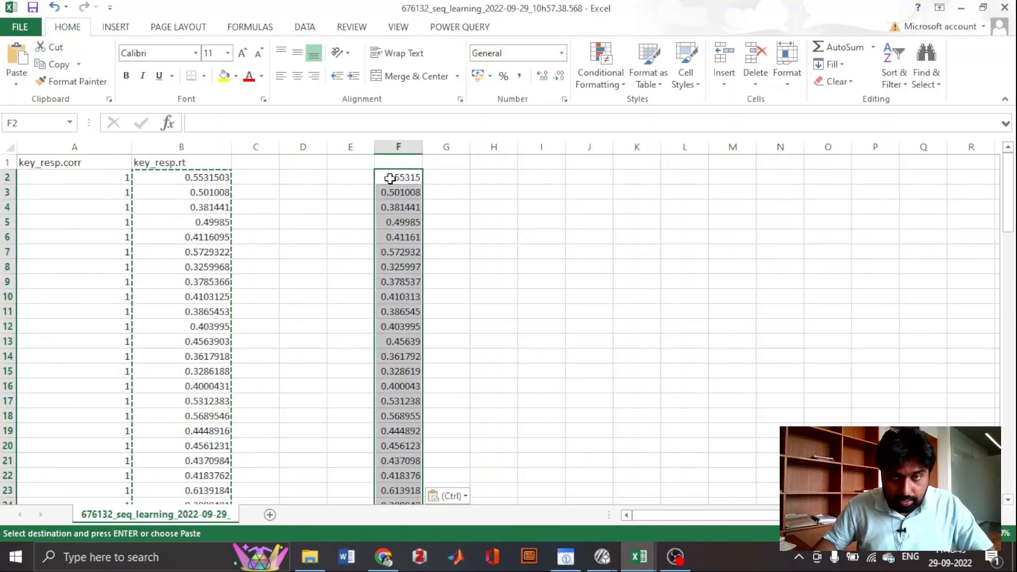
# - Enter the header seqRT in cell F1 above the copied reaction times
pyautogui.click(392, 163)
pyautogui.write('se')
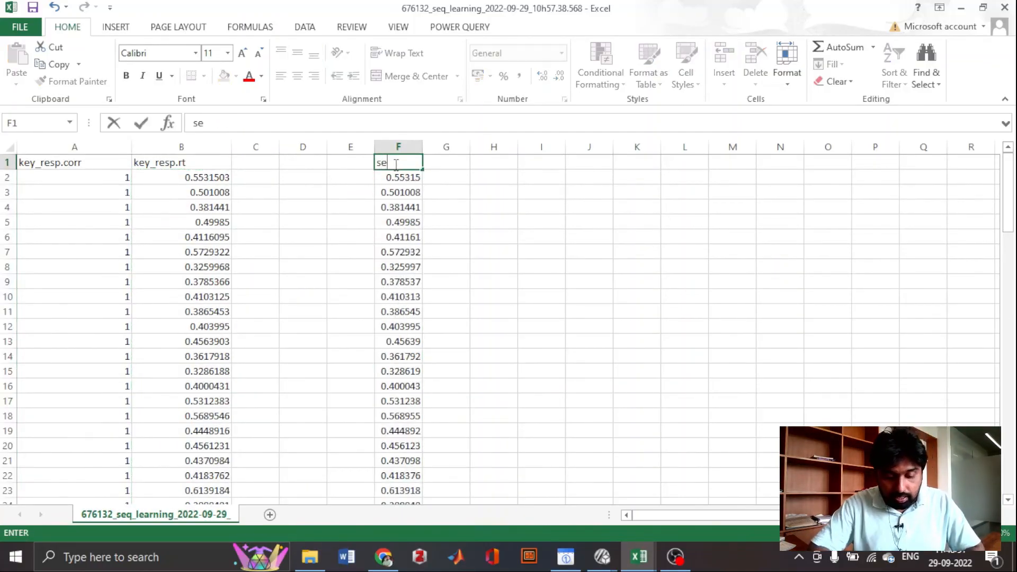
pyautogui.write('y')
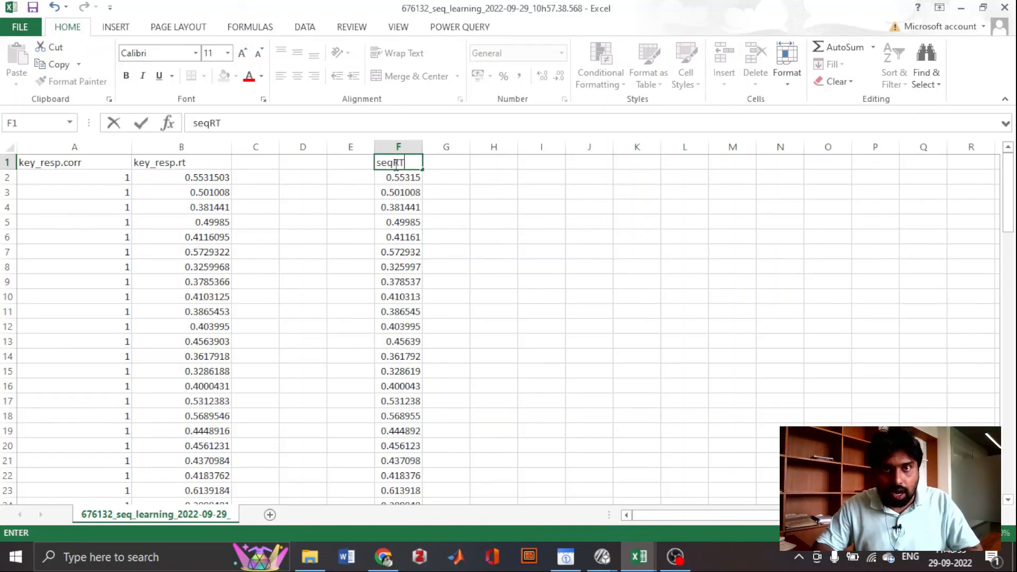
pyautogui.write('RT')
pyautogui.click(449, 243)
# - Copy the random-trial reaction times from B50:B97 into column G, starting at G2
pyautogui.scroll(-13, 363, 293)
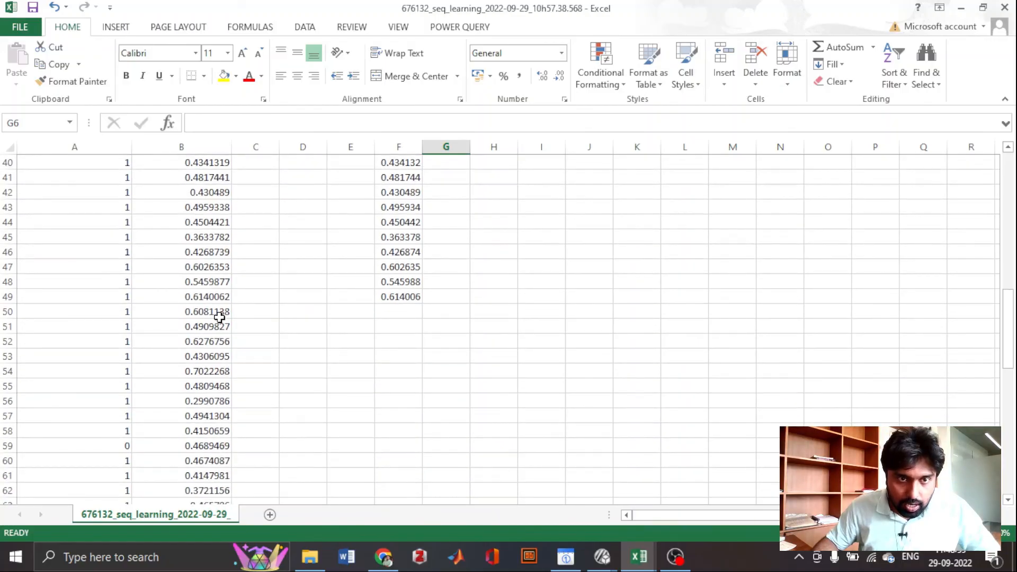
pyautogui.moveTo(219, 315); pyautogui.dragTo(202, 548)
pyautogui.moveTo(196, 518); pyautogui.dragTo(194, 473)
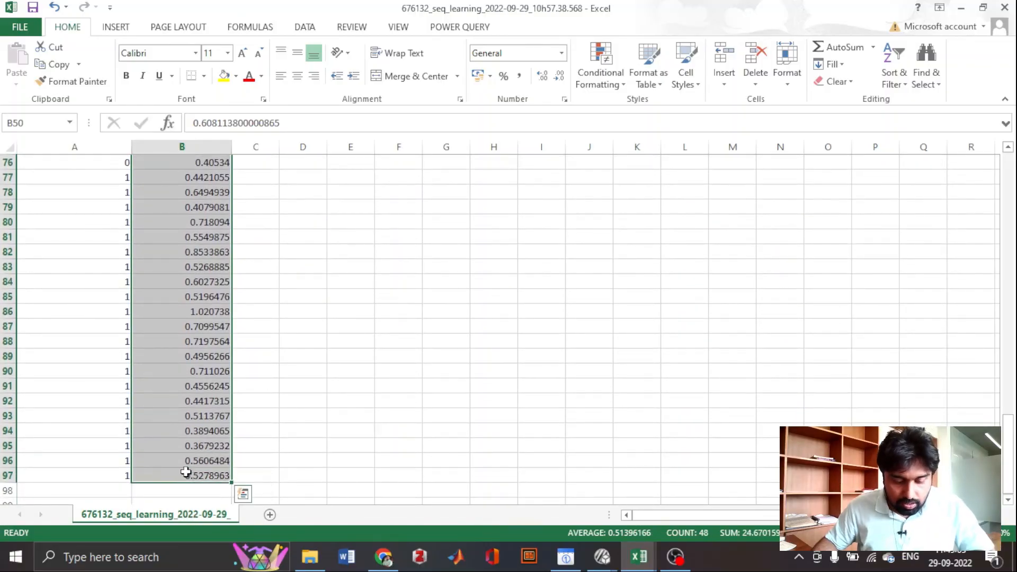
pyautogui.hotkey('ctrl', 'c')
pyautogui.scroll(6, 339, 442)
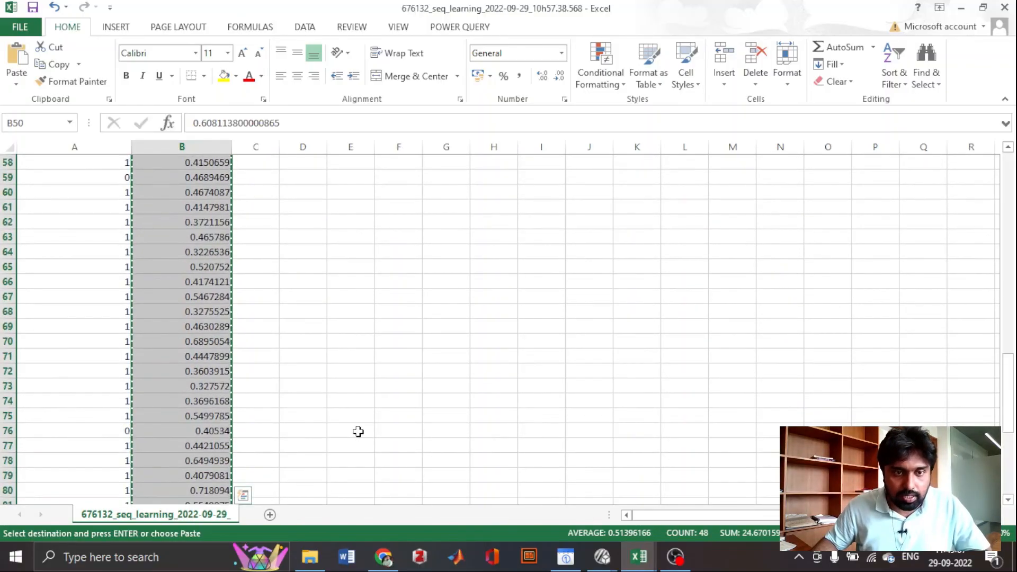
pyautogui.scroll(-6, 356, 431)
pyautogui.scroll(5, 356, 431)
pyautogui.scroll(20, 371, 435)
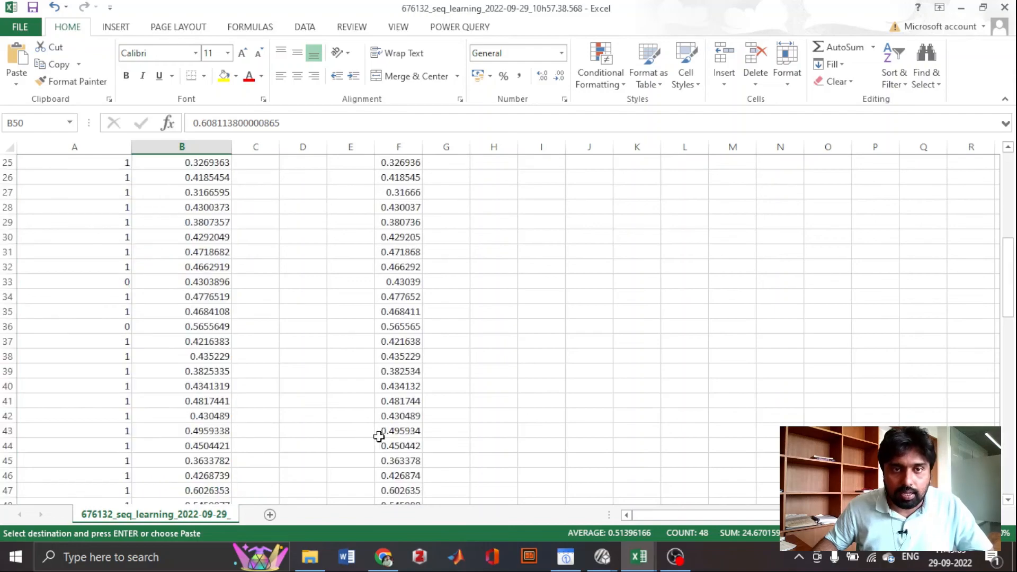
pyautogui.click(452, 181)
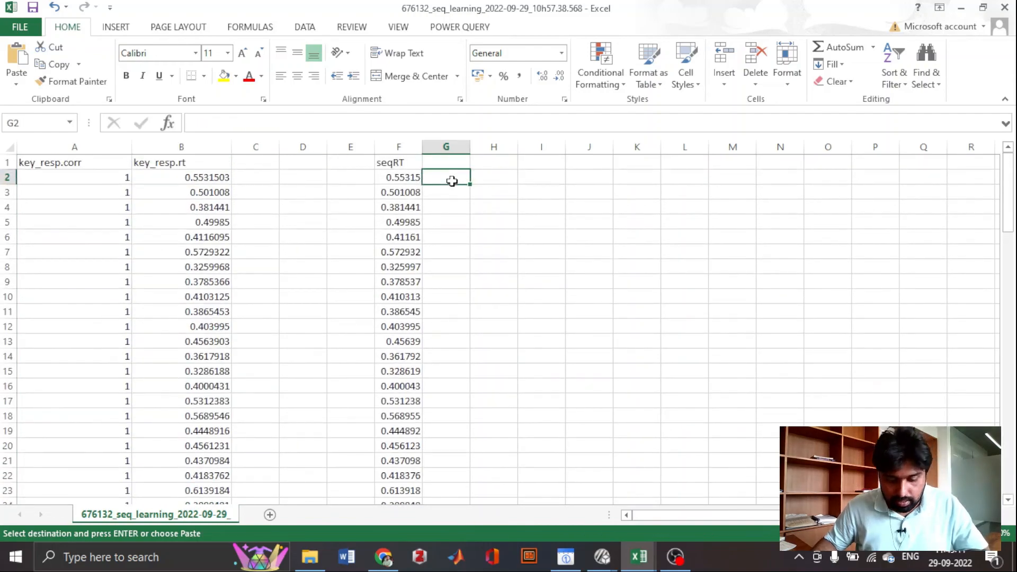
pyautogui.hotkey('ctrl', 'v')
pyautogui.scroll(-14, 508, 275)
pyautogui.scroll(14, 510, 274)
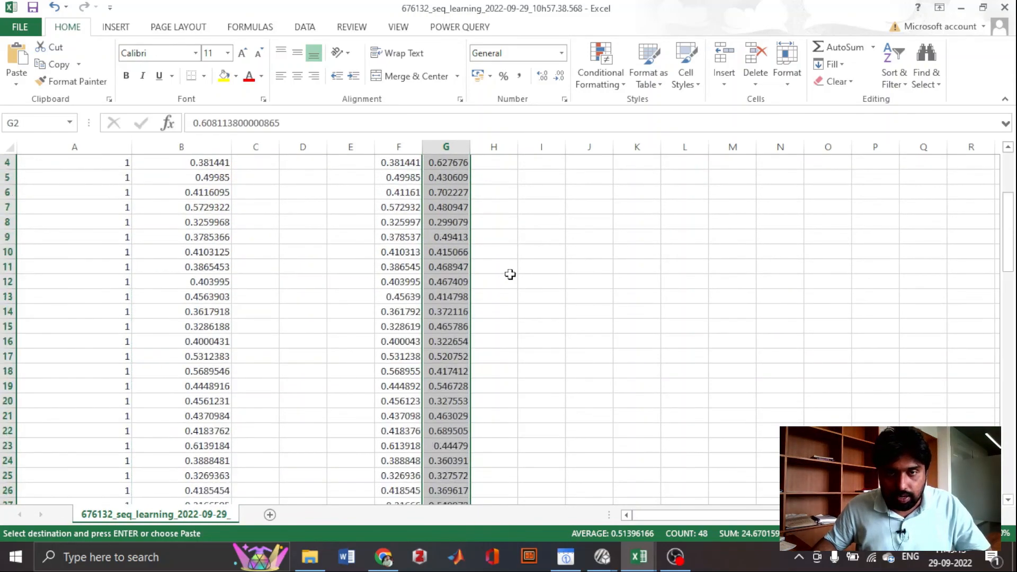
# - Enter the header ranRT in cell G1 above the random-trial reaction times
pyautogui.click(437, 162)
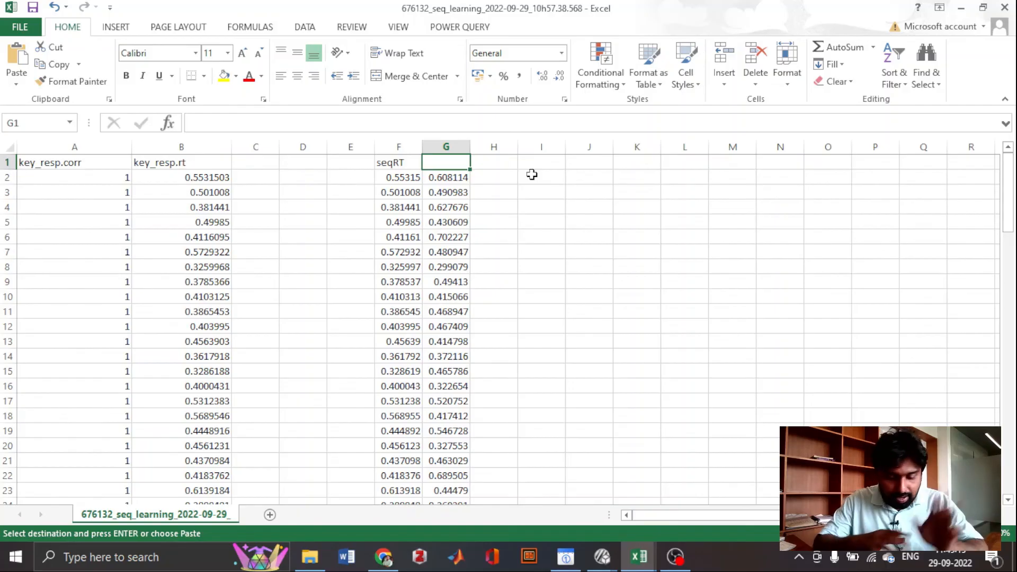
pyautogui.write('ra')
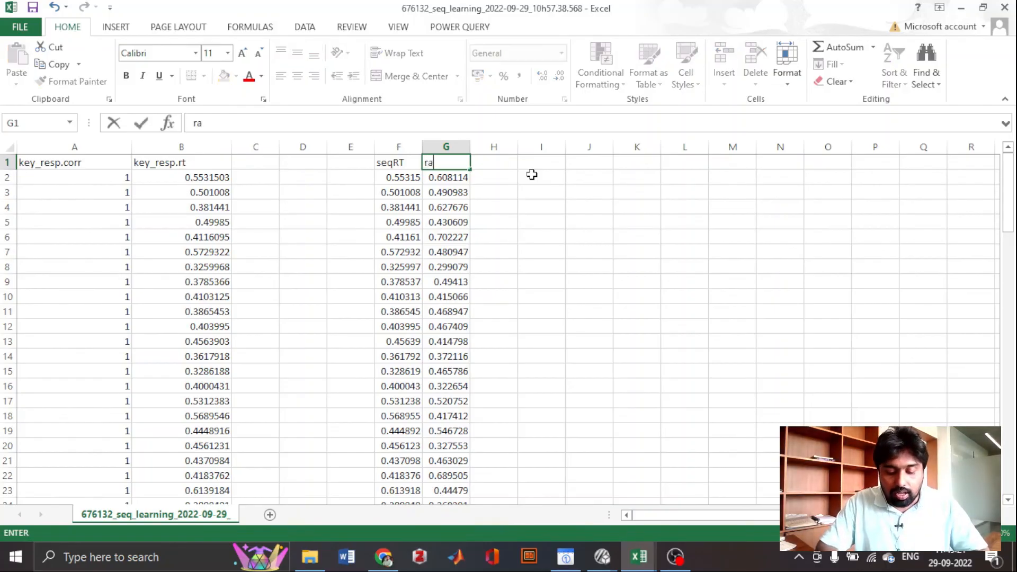
pyautogui.write('nRT')
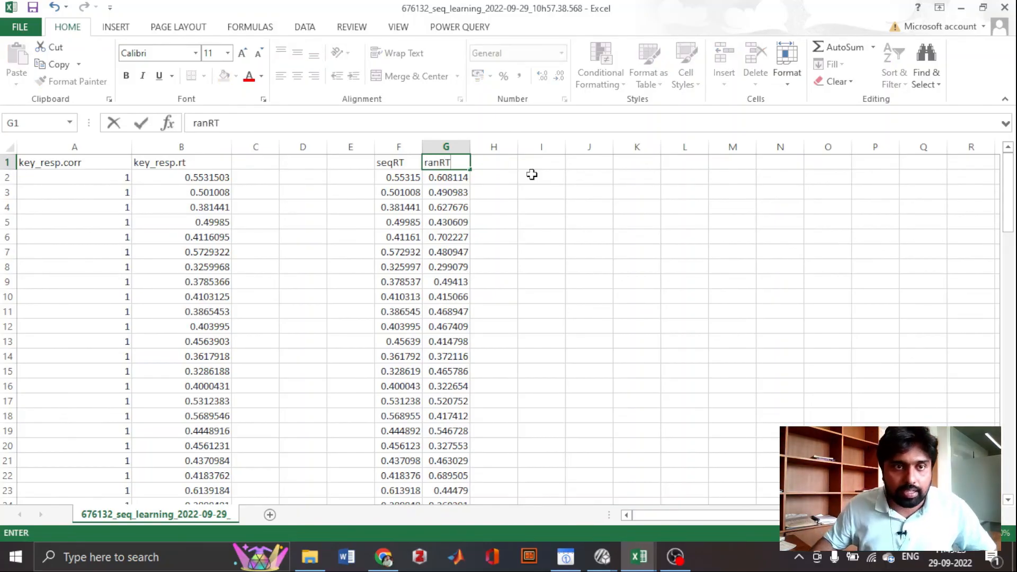
pyautogui.click(65, 147)
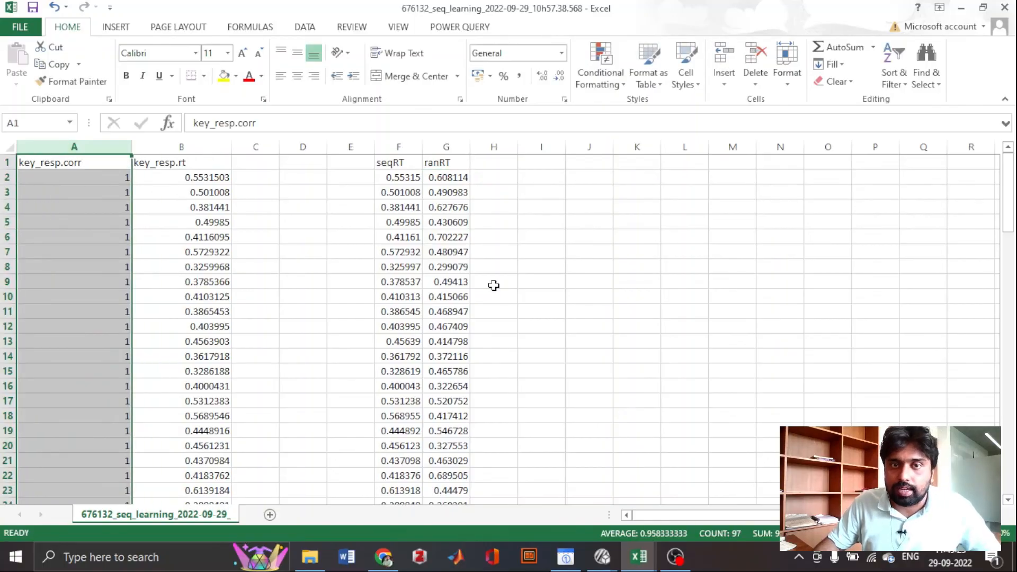
pyautogui.click(494, 282)
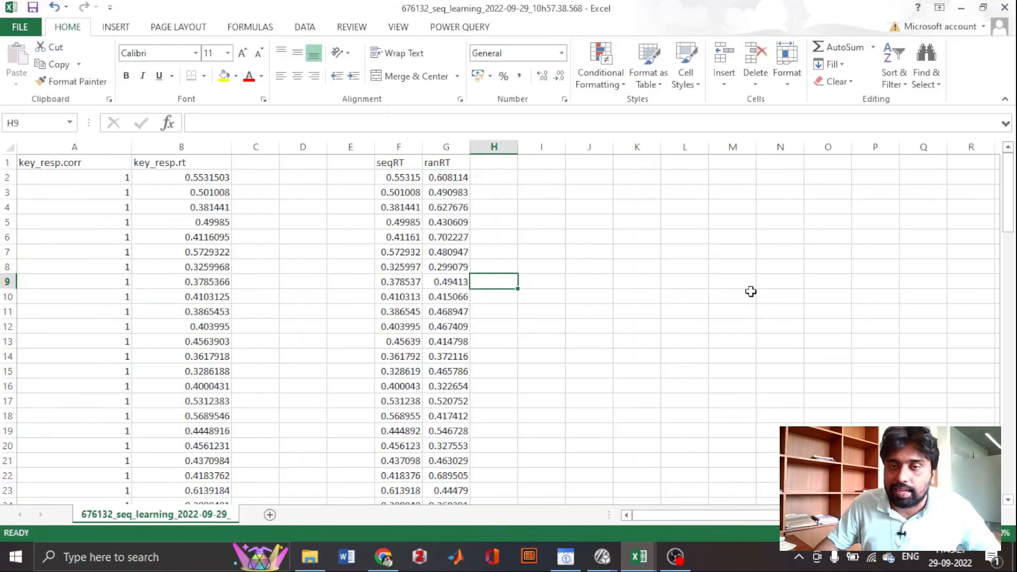
# - Inspect the seqRT column and the ranRT column in turn
pyautogui.click(627, 265)
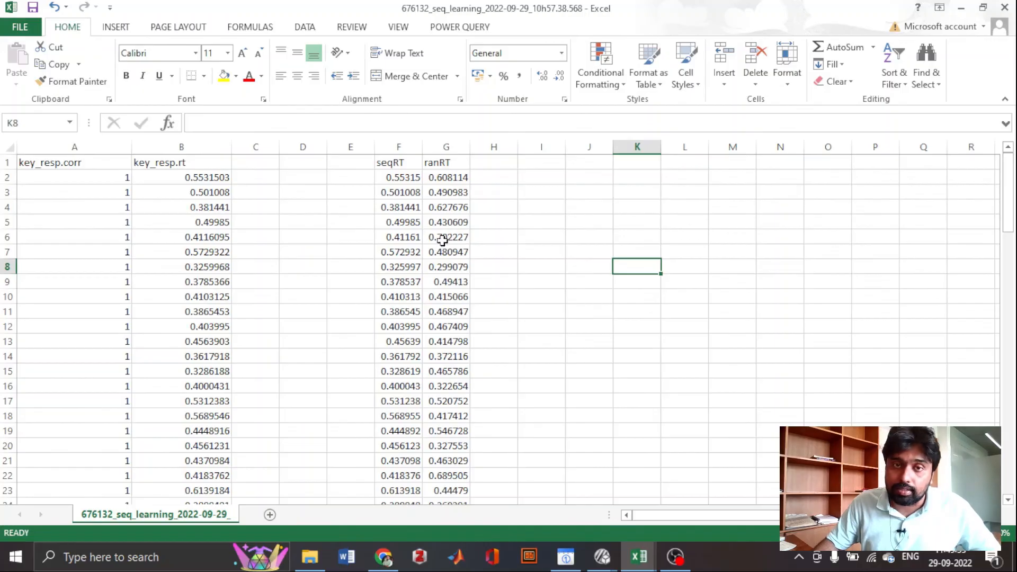
pyautogui.click(392, 146)
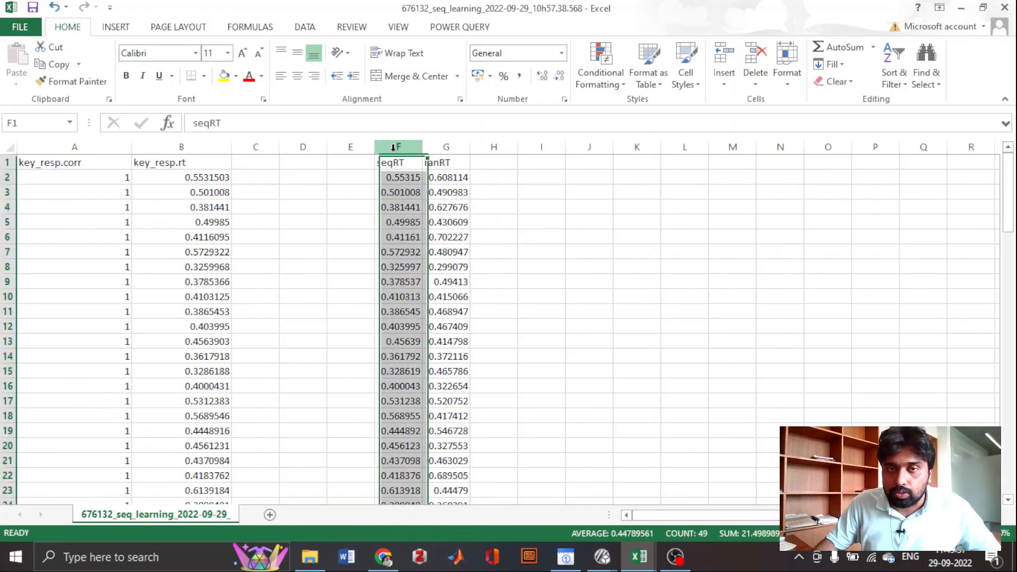
pyautogui.click(434, 144)
pyautogui.click(560, 242)
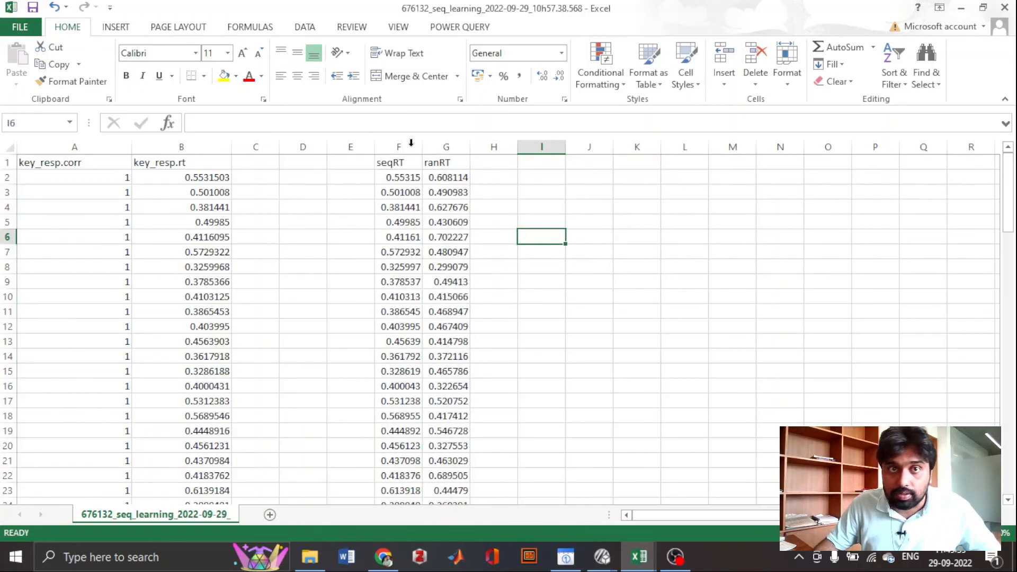
# - Insert an empty 2-D line chart in the results sheet
pyautogui.click(116, 27)
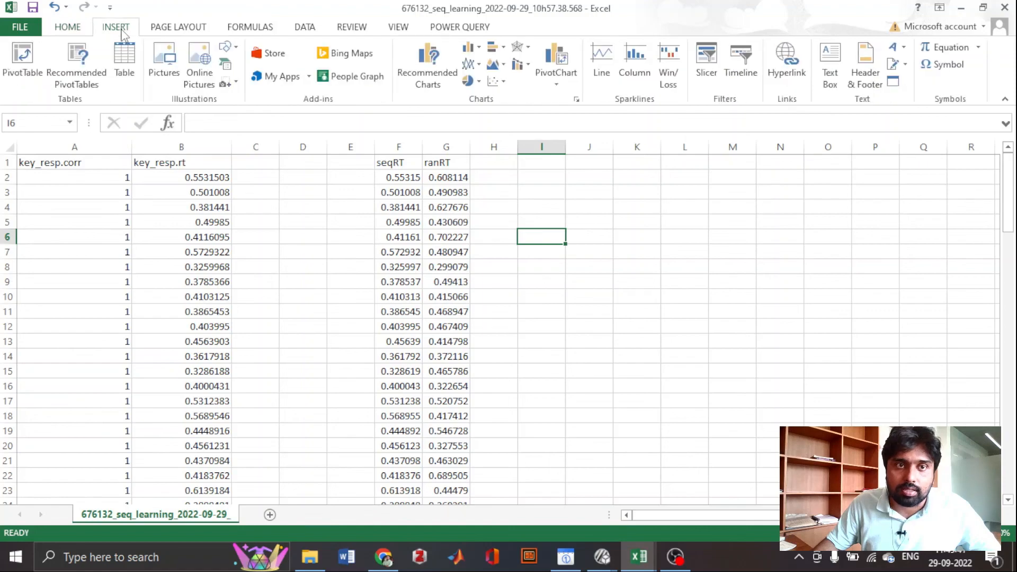
pyautogui.click(469, 64)
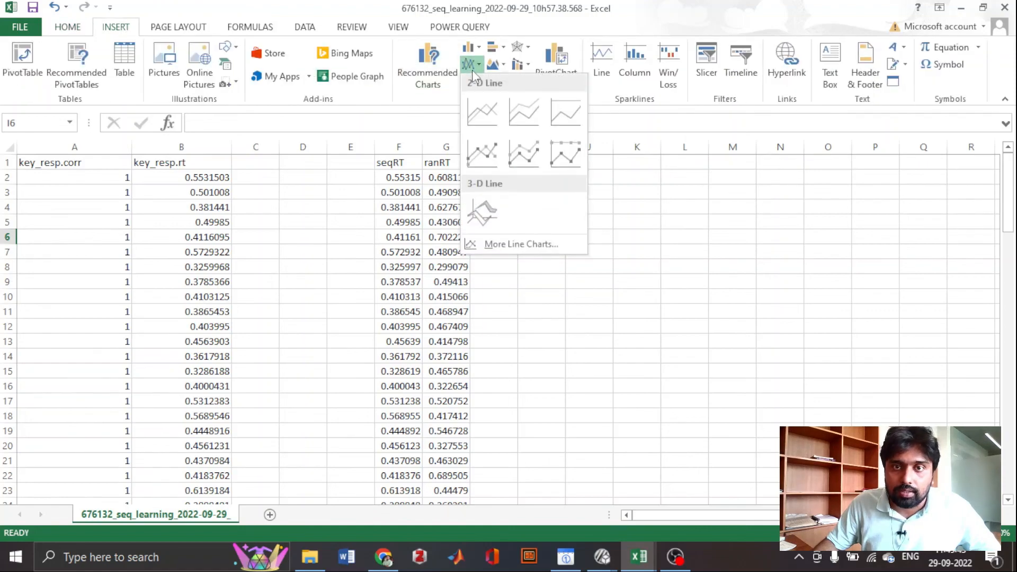
pyautogui.click(481, 122)
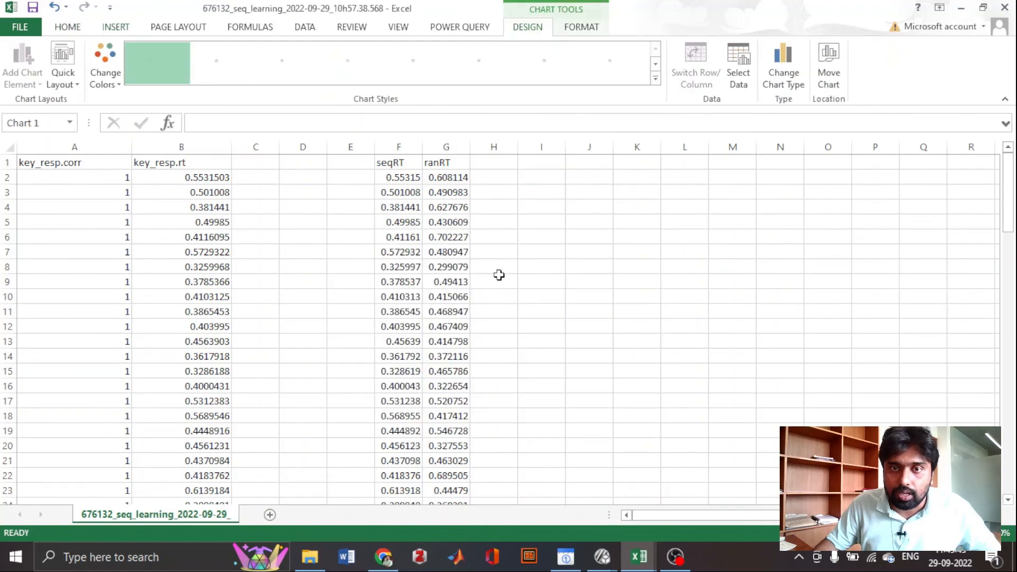
# - Move the empty chart clear of the data to around columns J–Q and set its data range to the seqRT and ranRT columns, F and G
pyautogui.moveTo(538, 268); pyautogui.dragTo(789, 253)
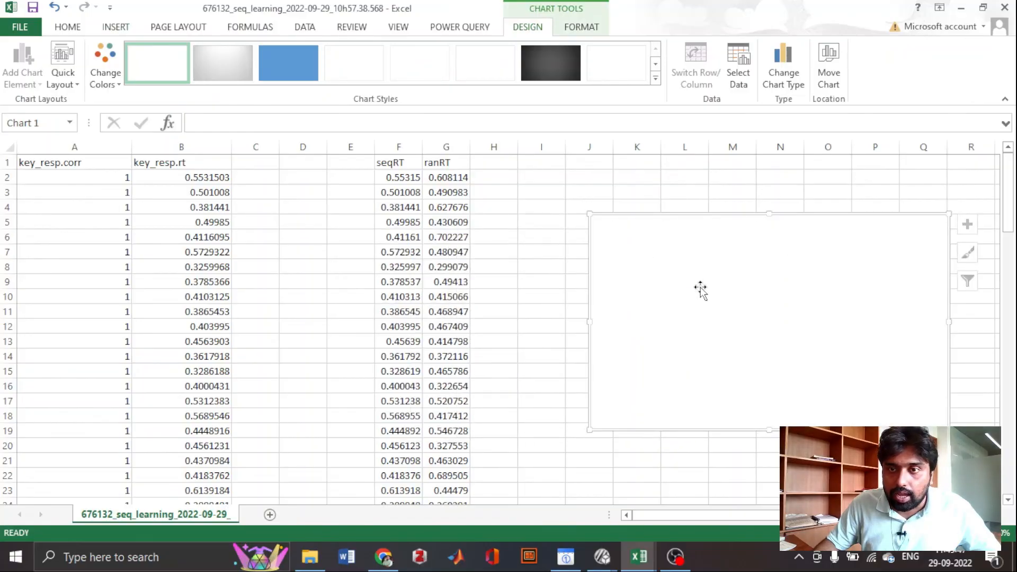
pyautogui.rightClick(700, 288)
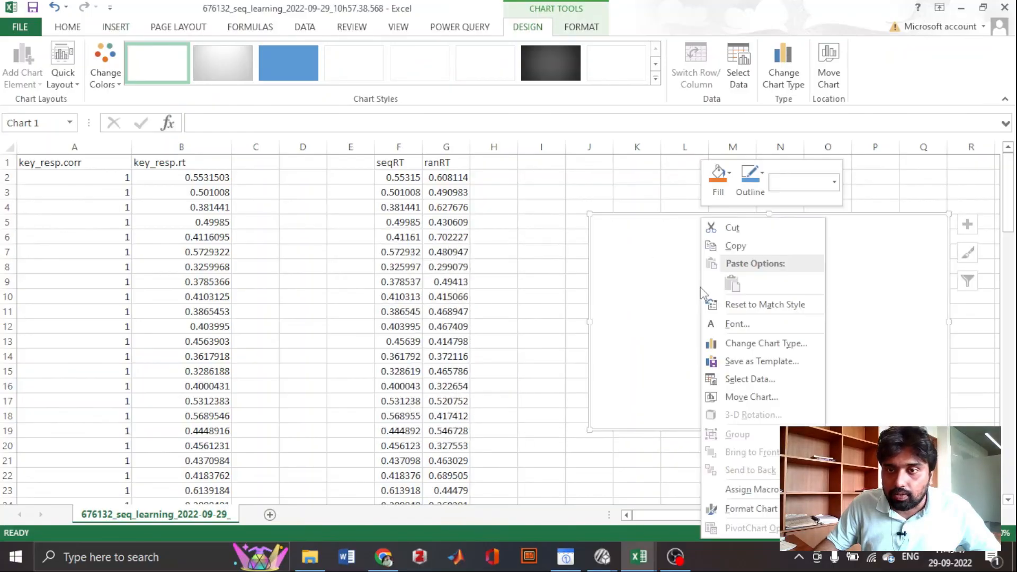
pyautogui.click(741, 380)
pyautogui.moveTo(373, 83); pyautogui.dragTo(216, 254)
pyautogui.moveTo(377, 146); pyautogui.dragTo(421, 146)
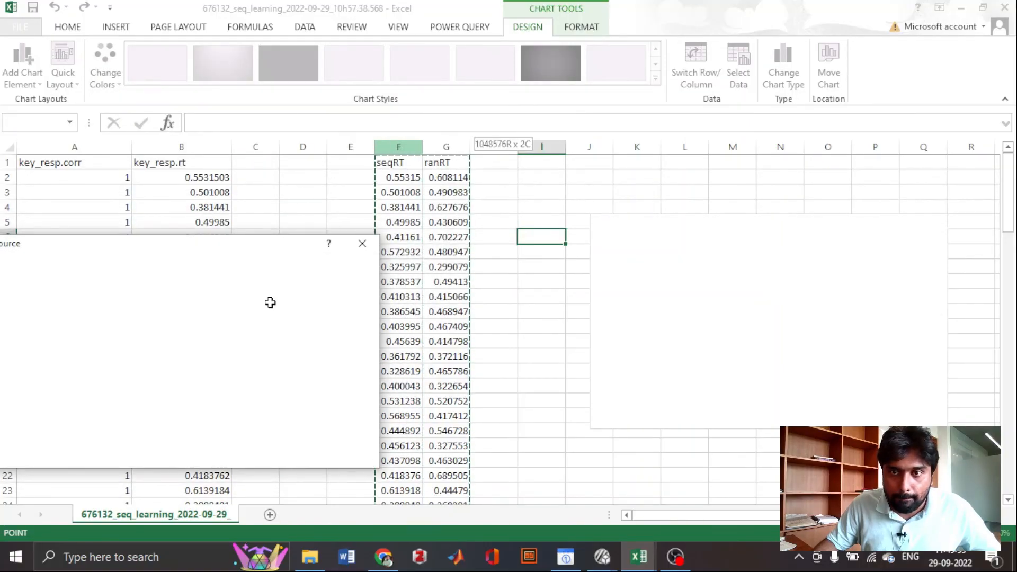
pyautogui.moveTo(281, 227); pyautogui.dragTo(348, 126)
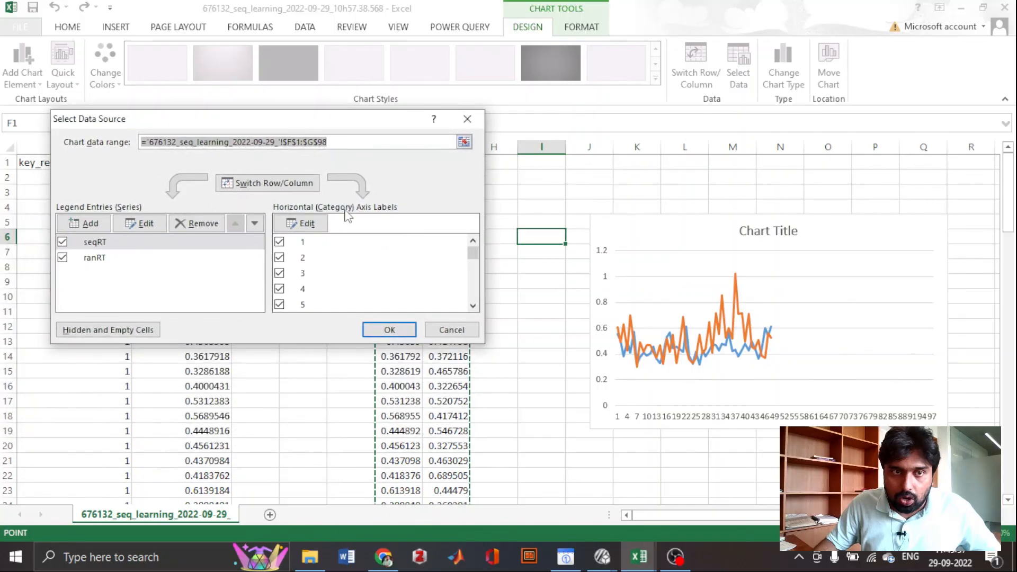
pyautogui.click(369, 329)
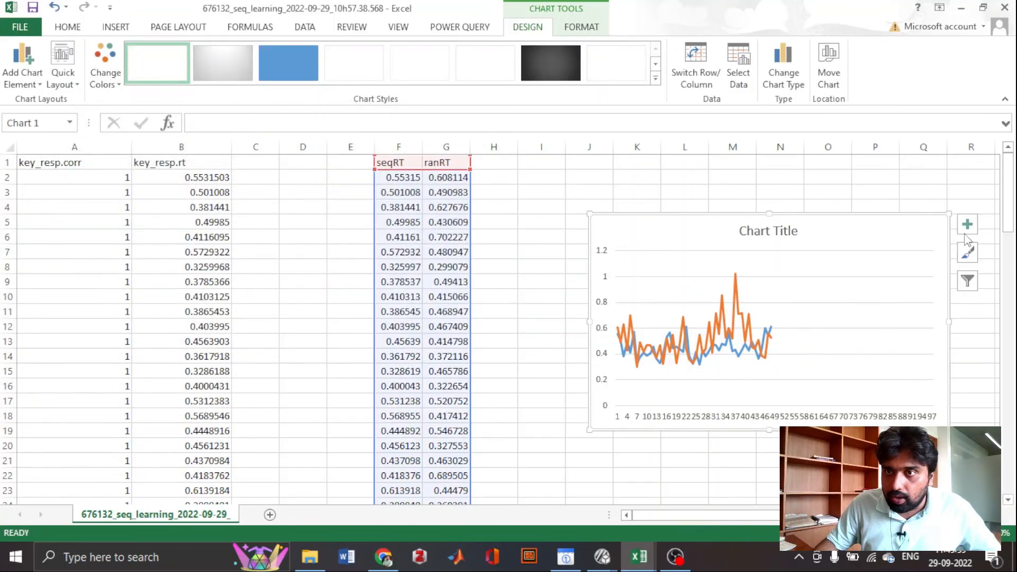
# - Add a legend to the line chart to identify the seqRT and ranRT series, and deselect the chart
pyautogui.click(964, 228)
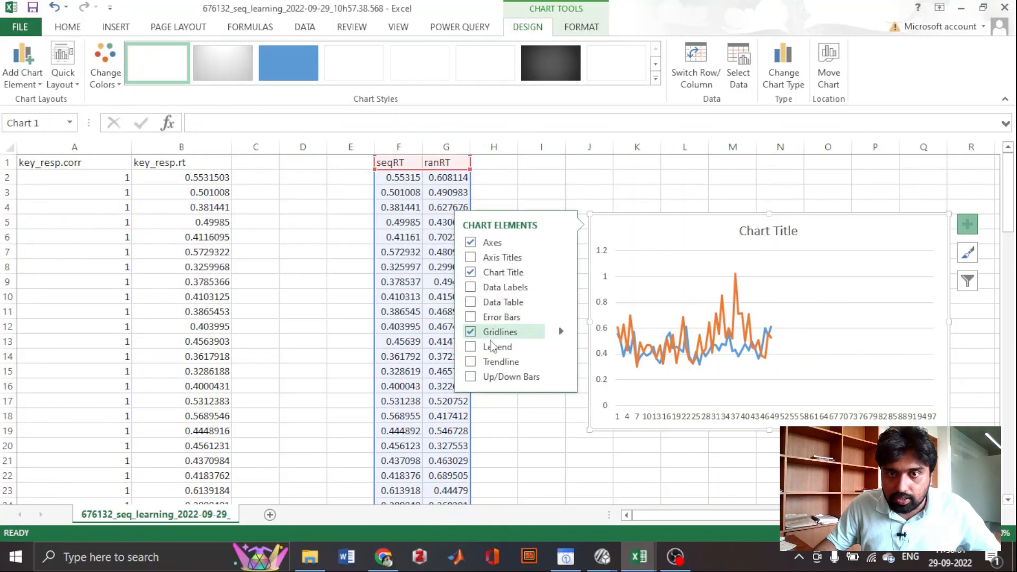
pyautogui.click(471, 347)
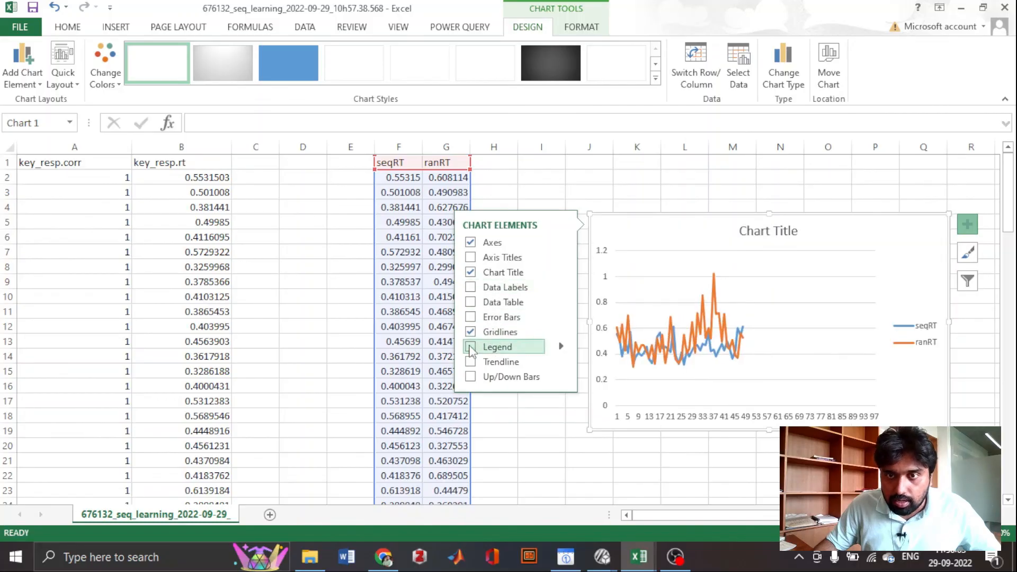
pyautogui.click(876, 460)
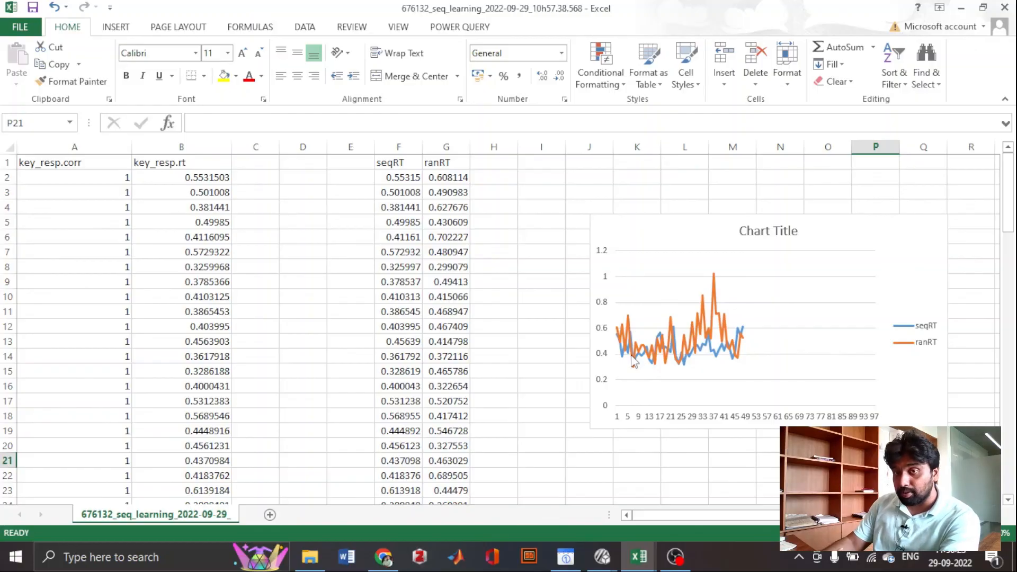
pyautogui.moveTo(625, 338)
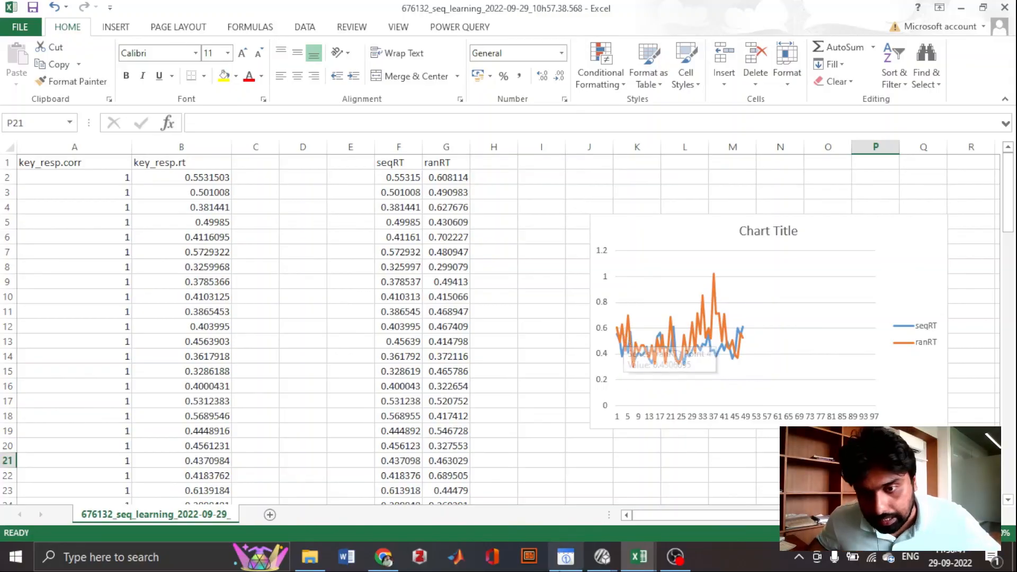
pyautogui.moveTo(674, 556)
pyautogui.click(671, 521)
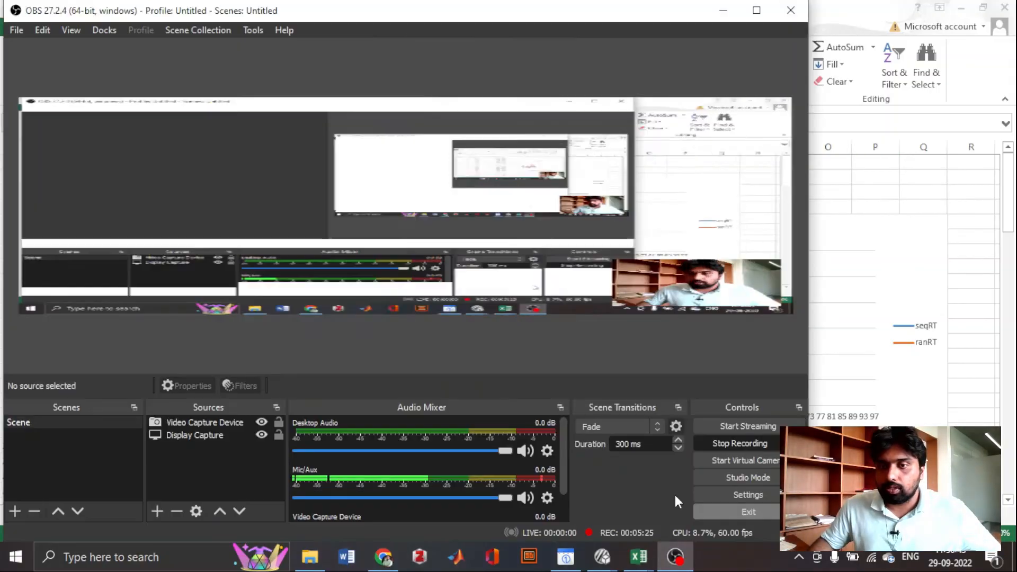